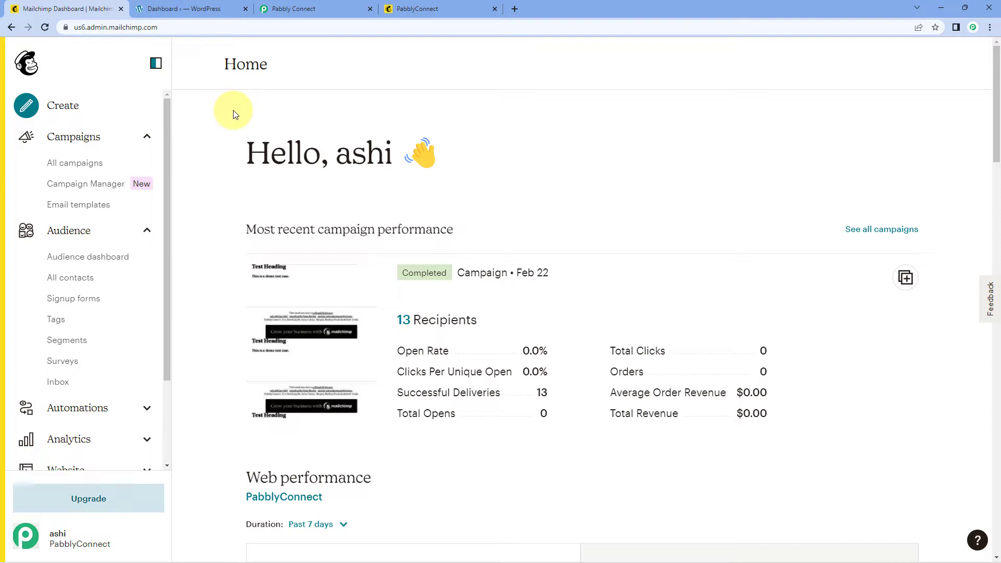
Step: Check the WordPress admin dashboard and Mailchimp home, then bring up the Pabbly Connect dashboard
click(188, 12)
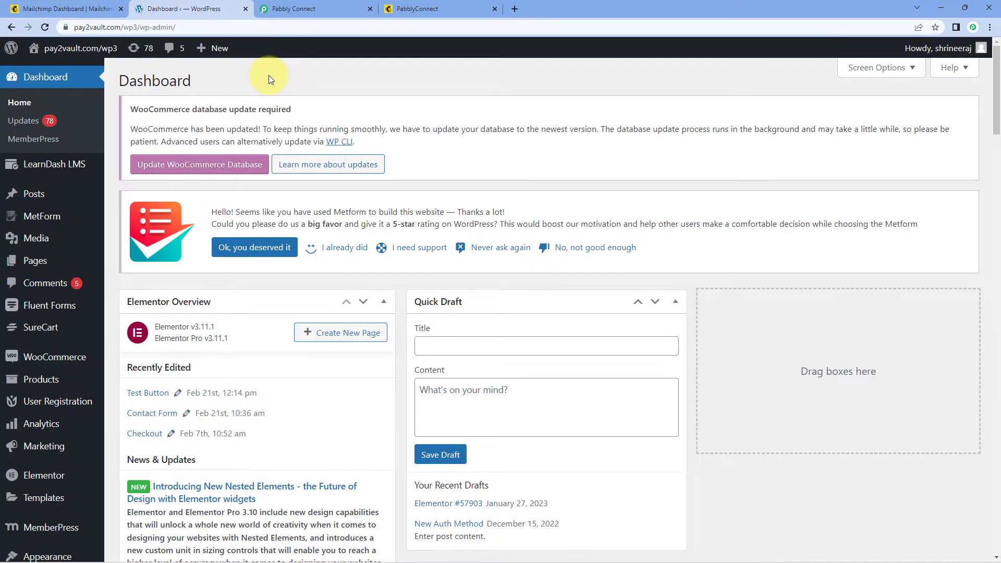
click(74, 5)
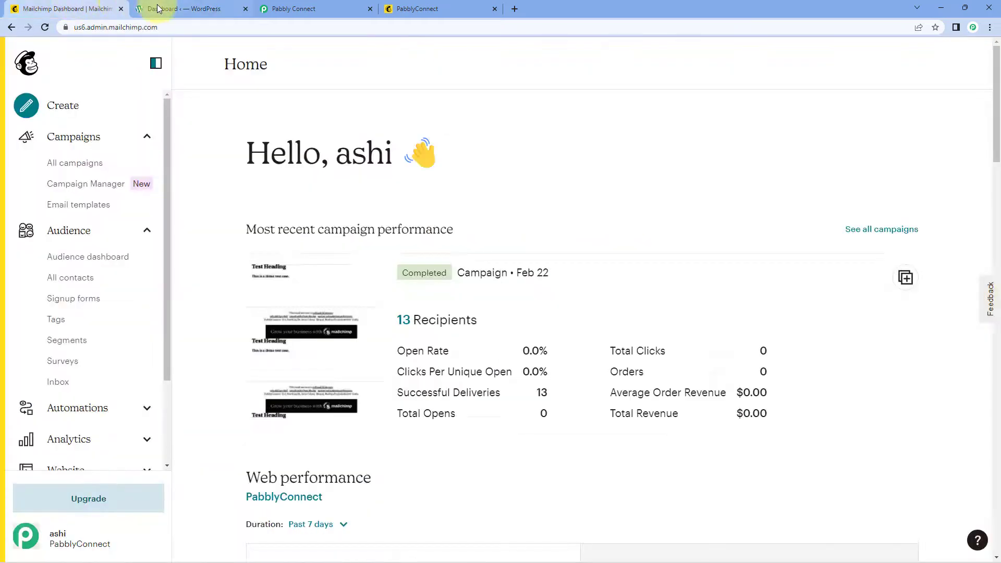
click(161, 8)
click(92, 9)
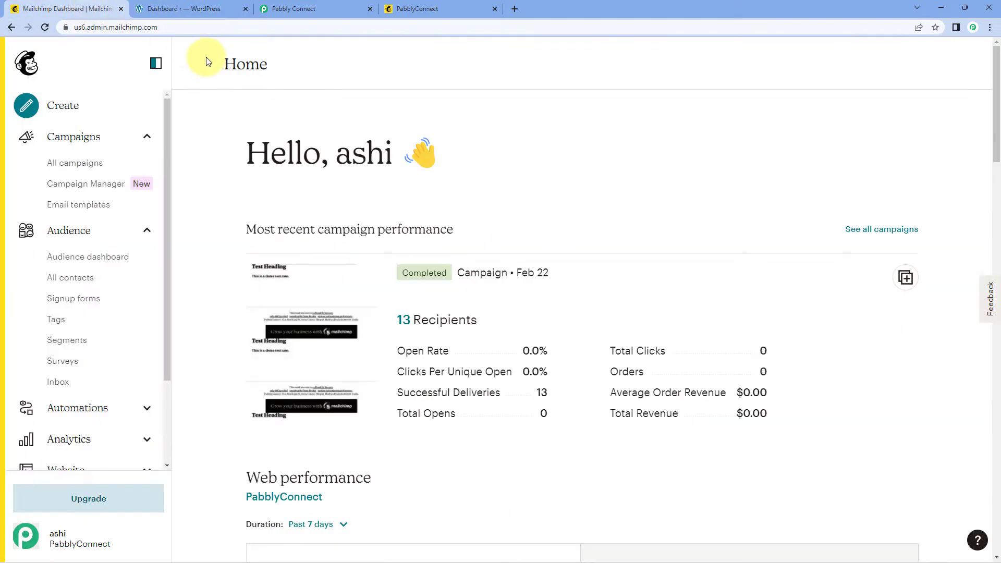
click(293, 11)
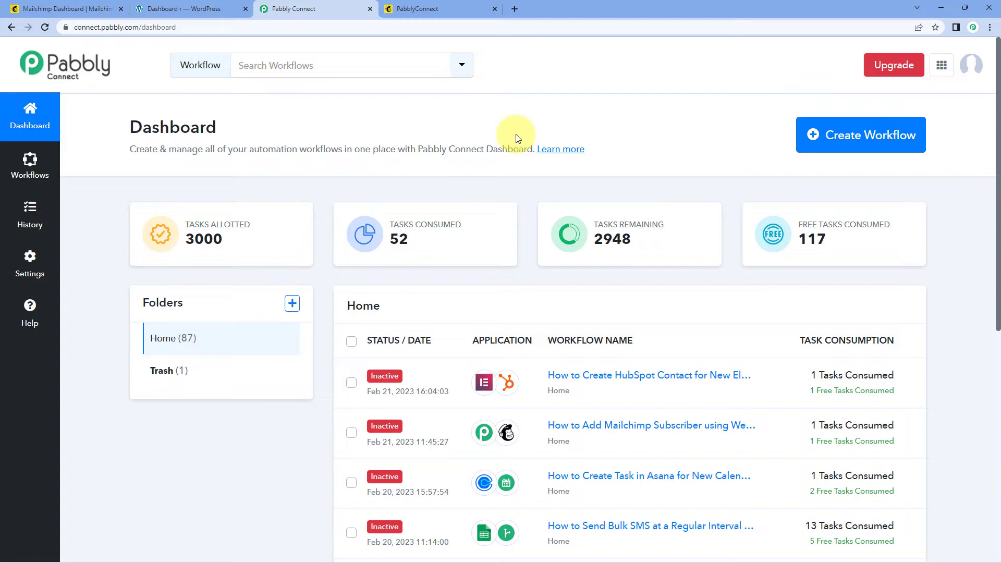
Step: Create a new workflow named 'Mailchimp to WordPress' and open it
click(867, 138)
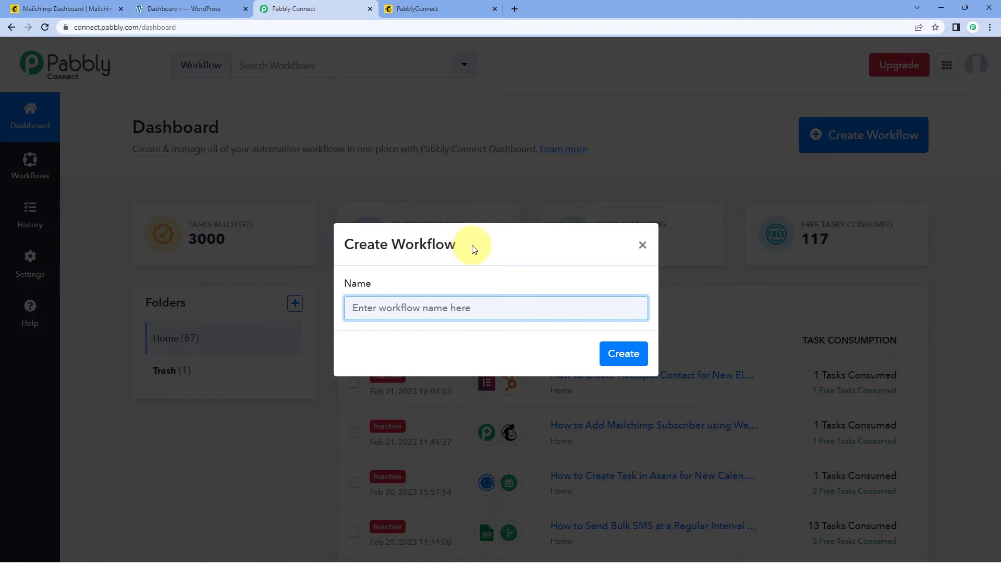
text(Mailchimp to WordPre)
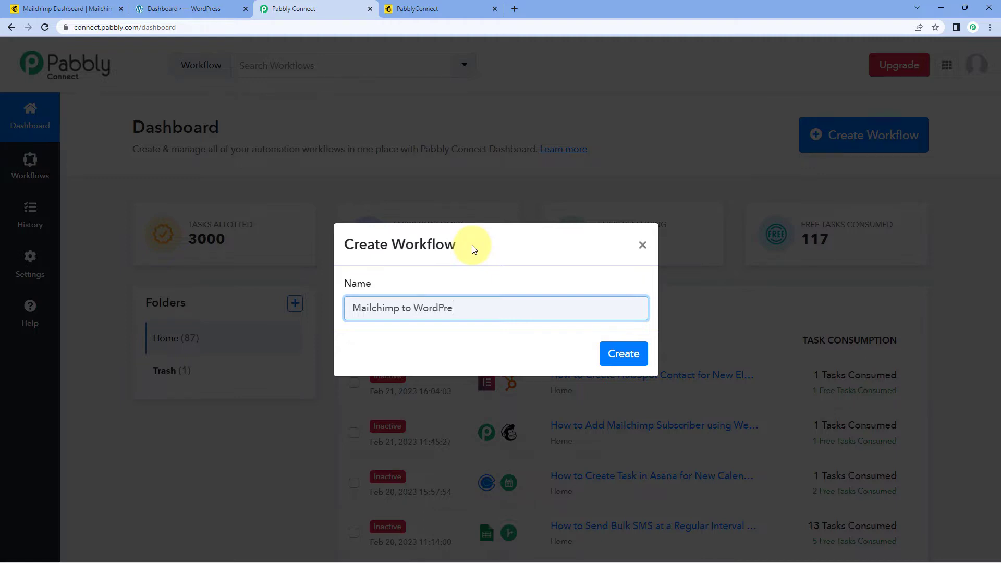
text(ss)
click(622, 354)
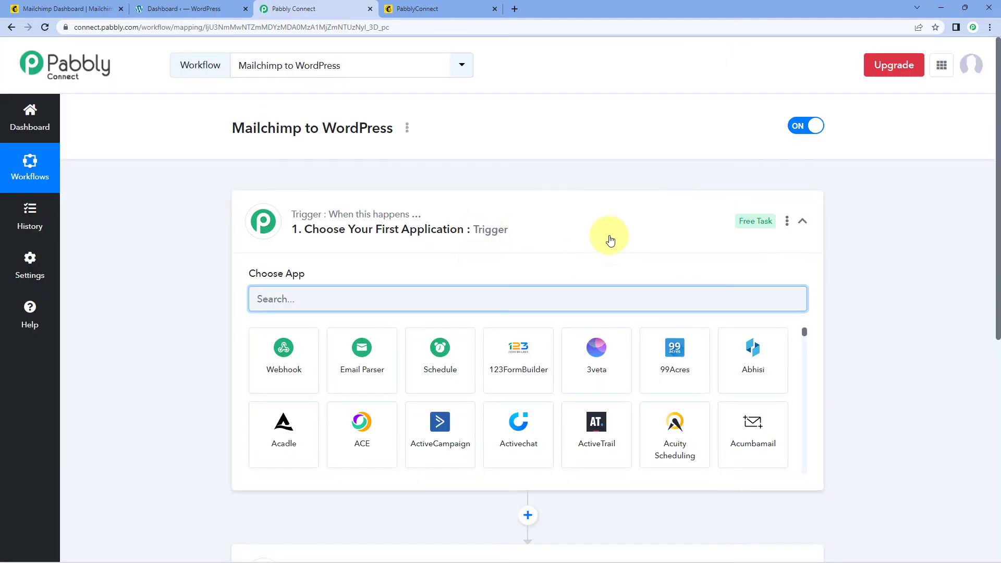
click(530, 208)
scroll(196, 198, down, 1)
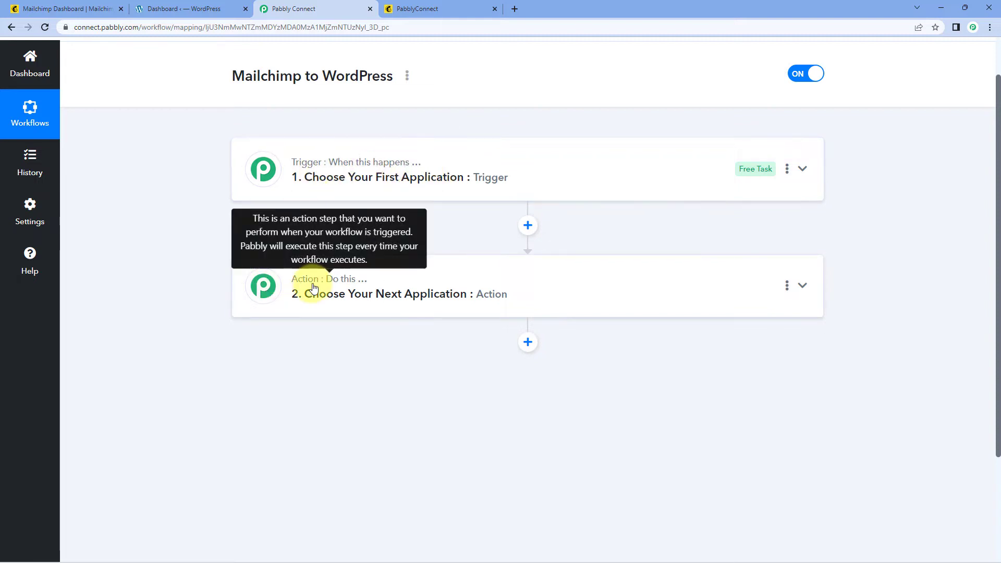
click(459, 151)
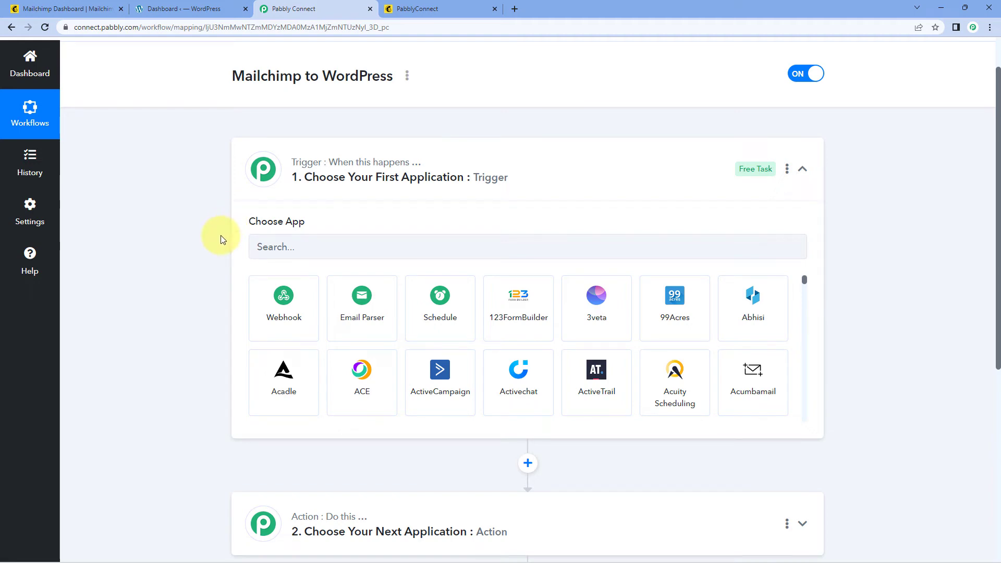
click(78, 9)
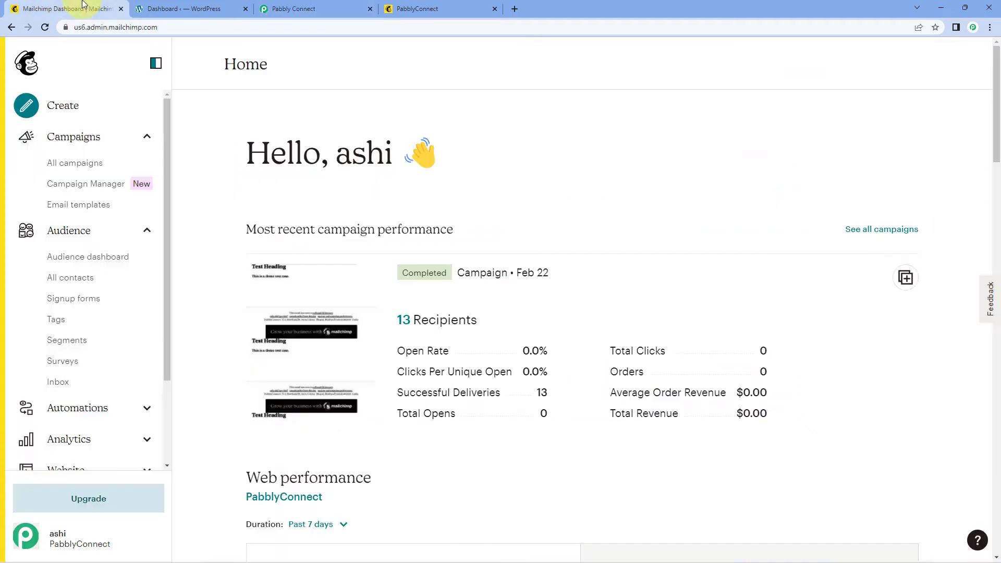
click(339, 5)
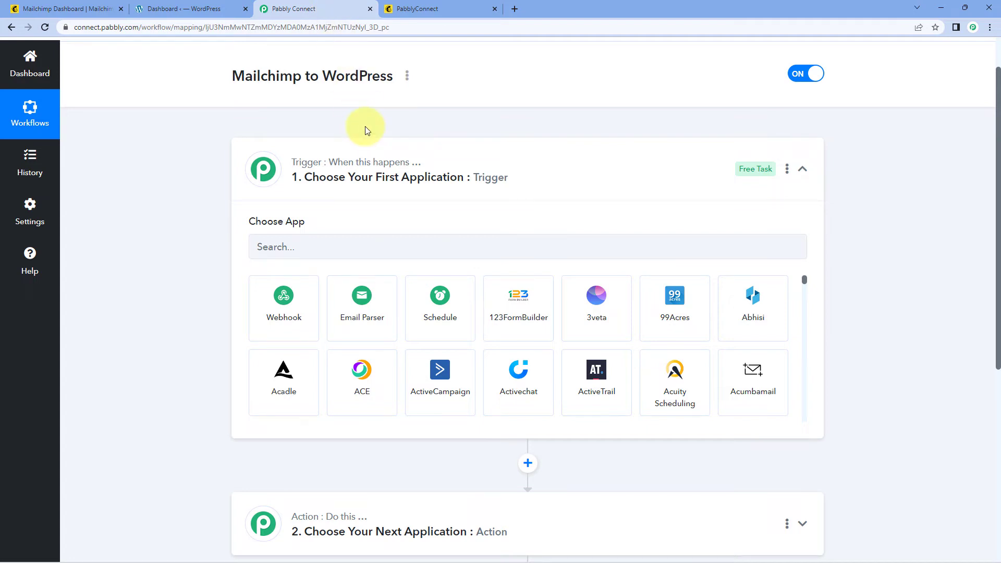
click(67, 5)
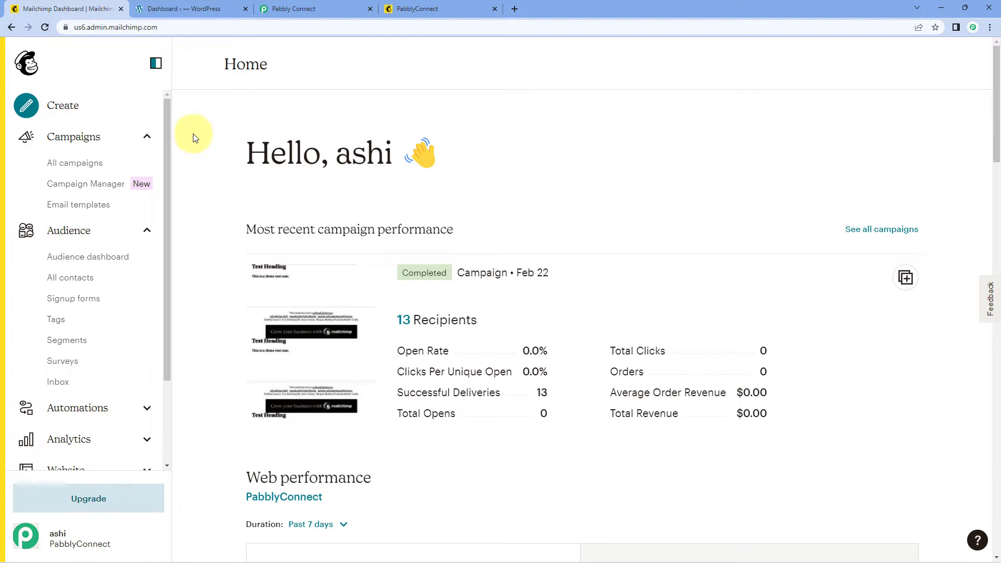
click(335, 7)
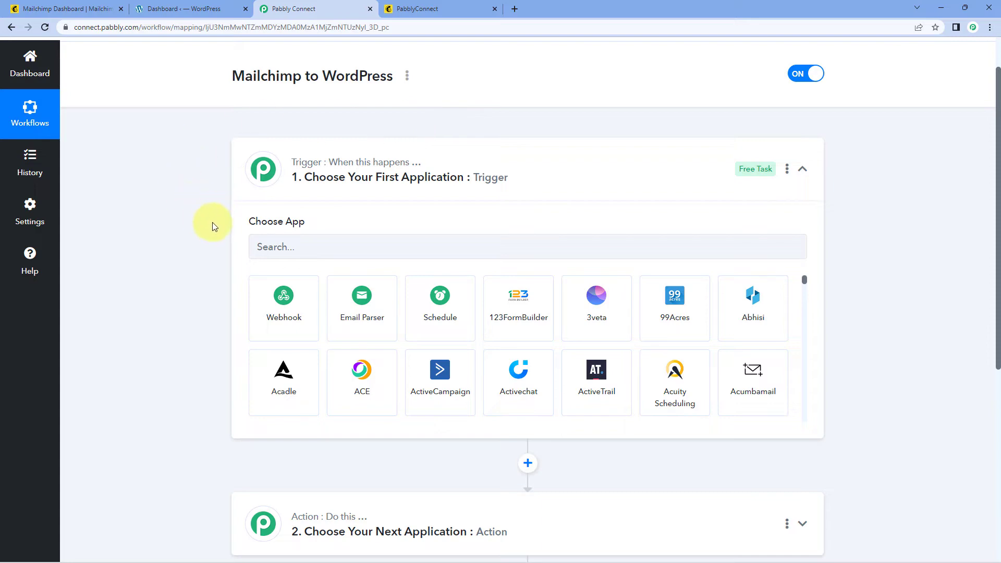
click(188, 8)
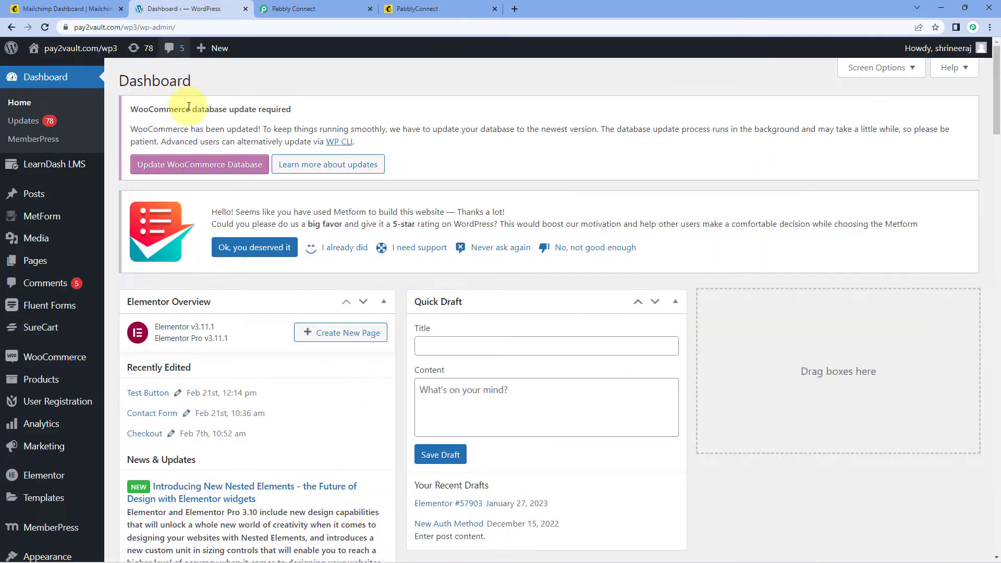
click(339, 2)
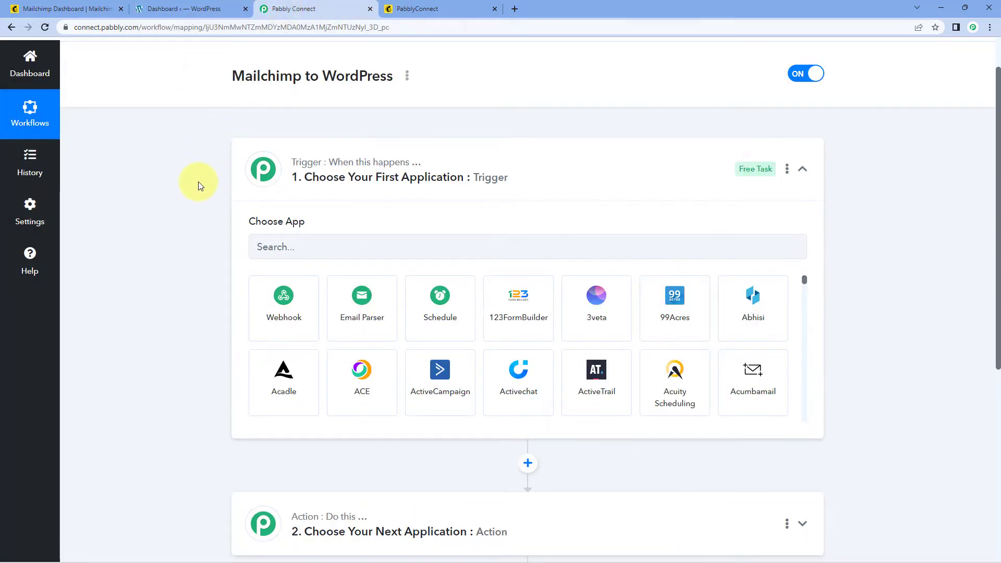
scroll(193, 185, down, 2)
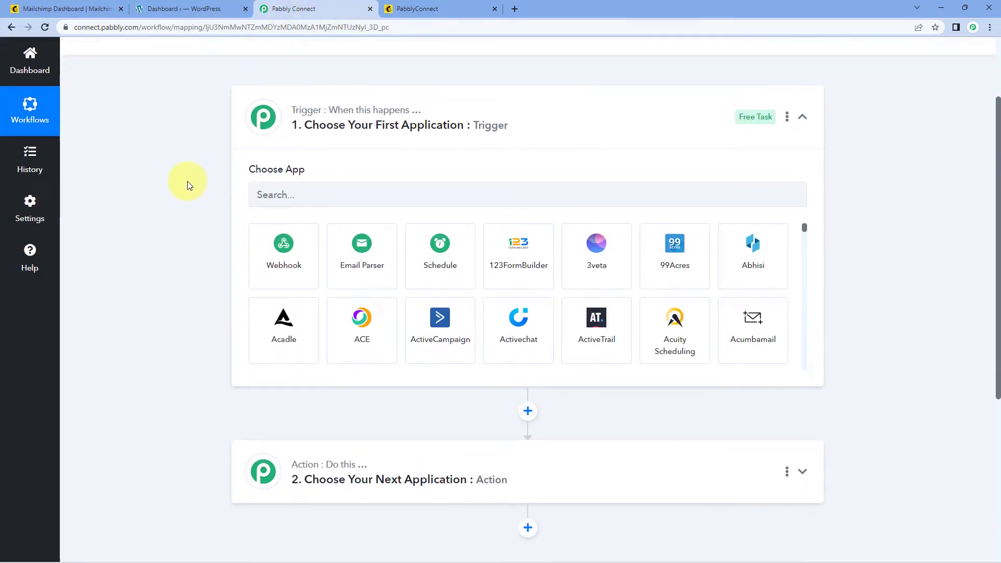
Step: Set MailChimp as the trigger app with New Subscriber as the trigger event
click(300, 138)
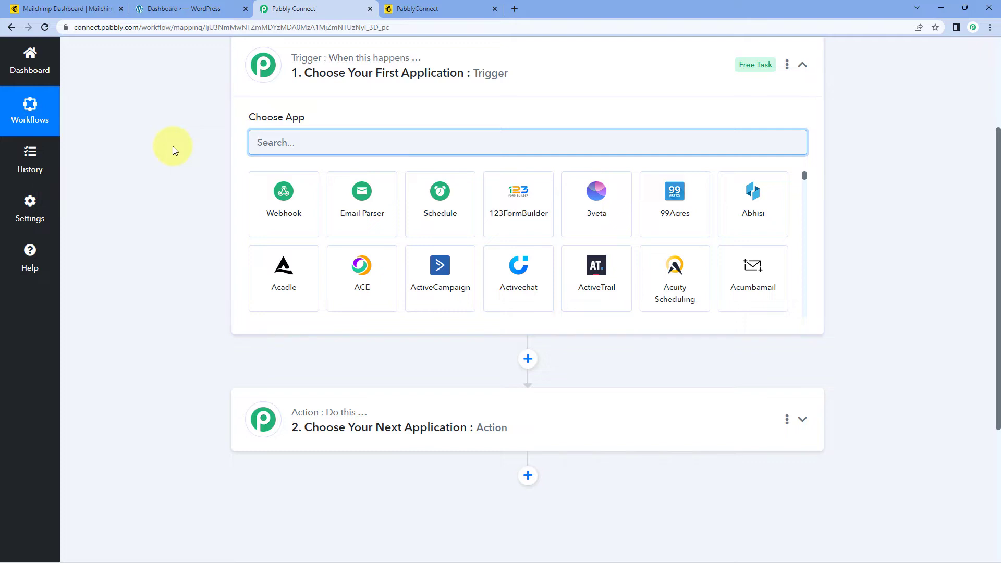
text(Mailchimp)
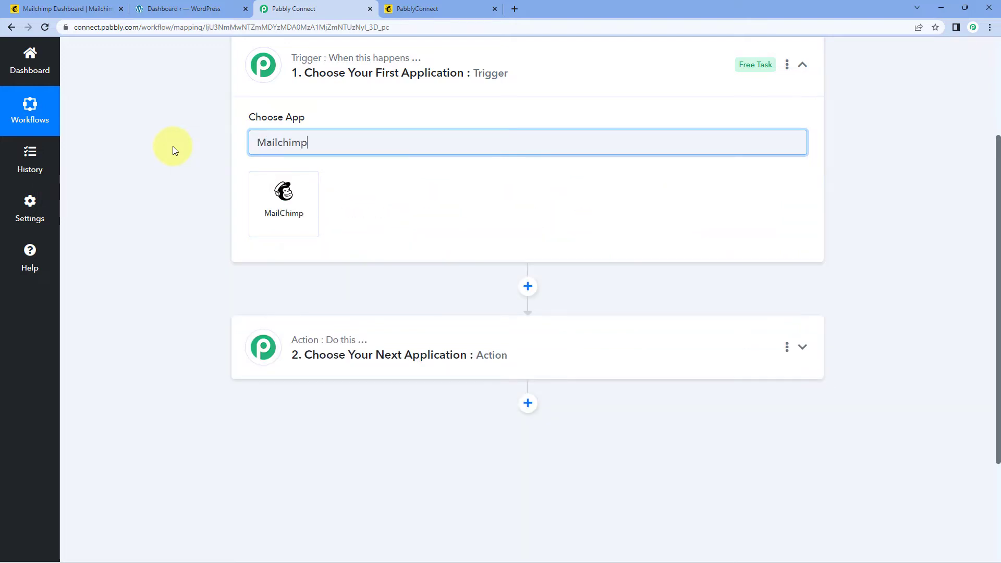
click(288, 193)
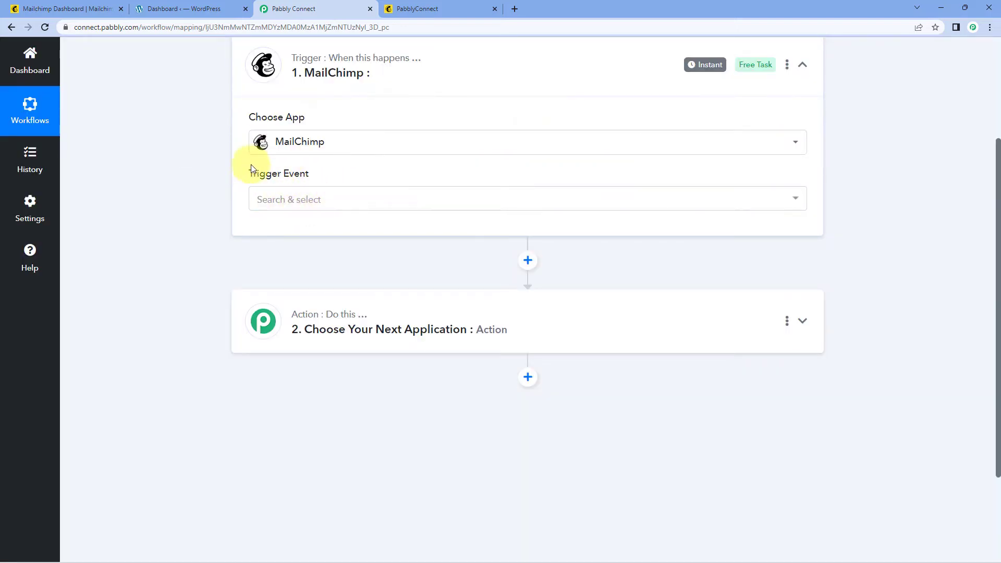
click(352, 203)
scroll(226, 189, down, 1)
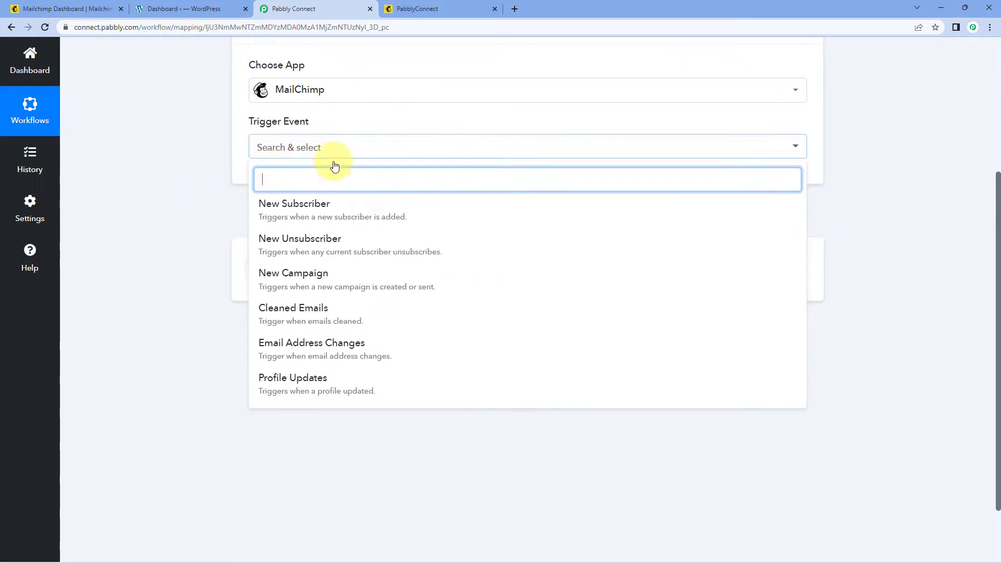
click(353, 206)
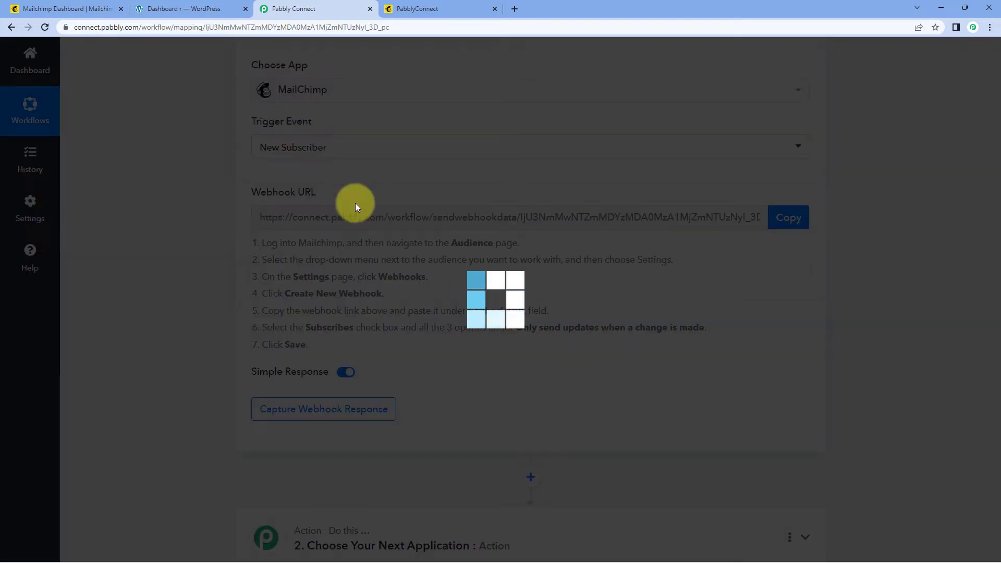
scroll(313, 201, up, 1)
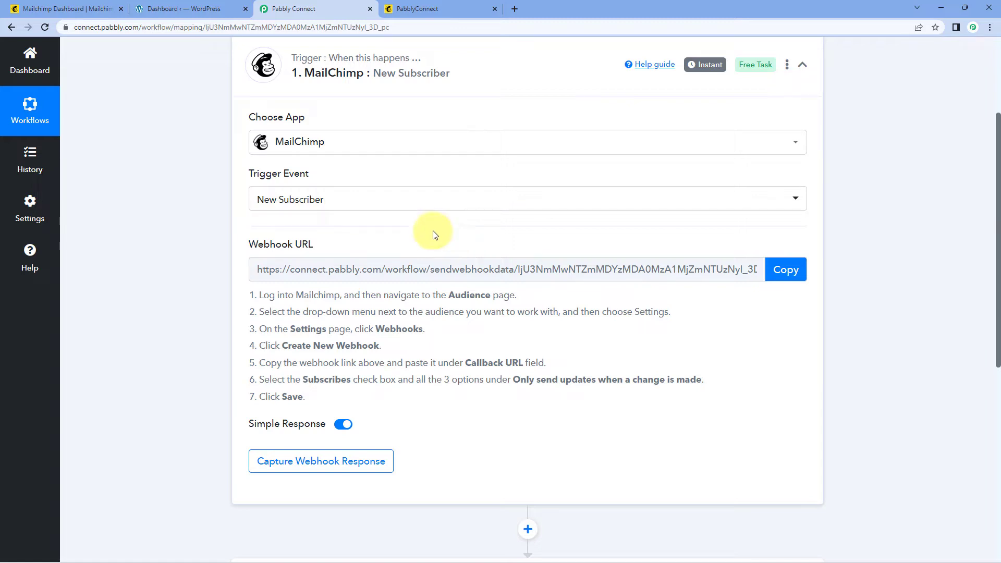
Step: Copy the trigger's webhook URL and return to Mailchimp's home page
drag(259, 295, 307, 399)
click(544, 348)
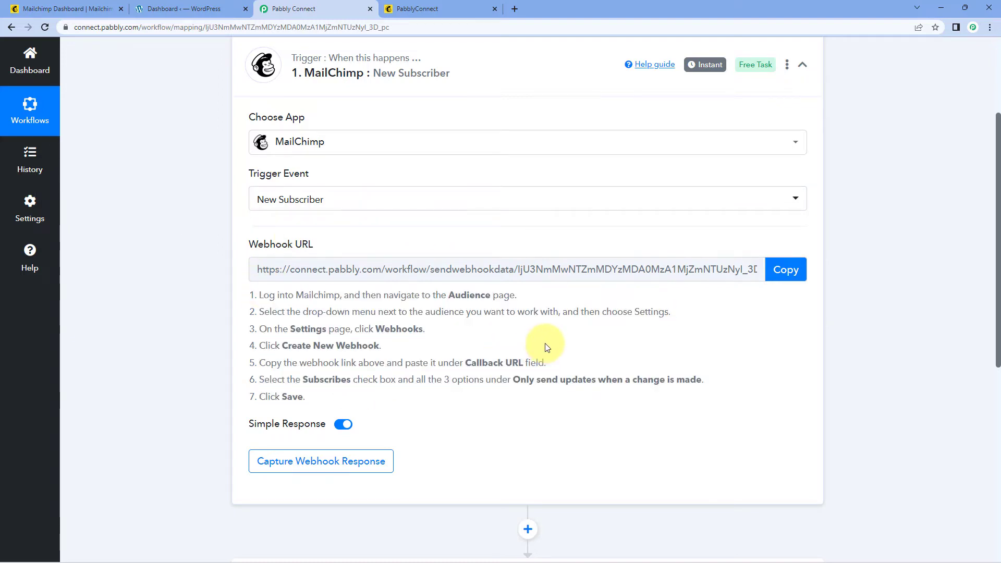
click(791, 270)
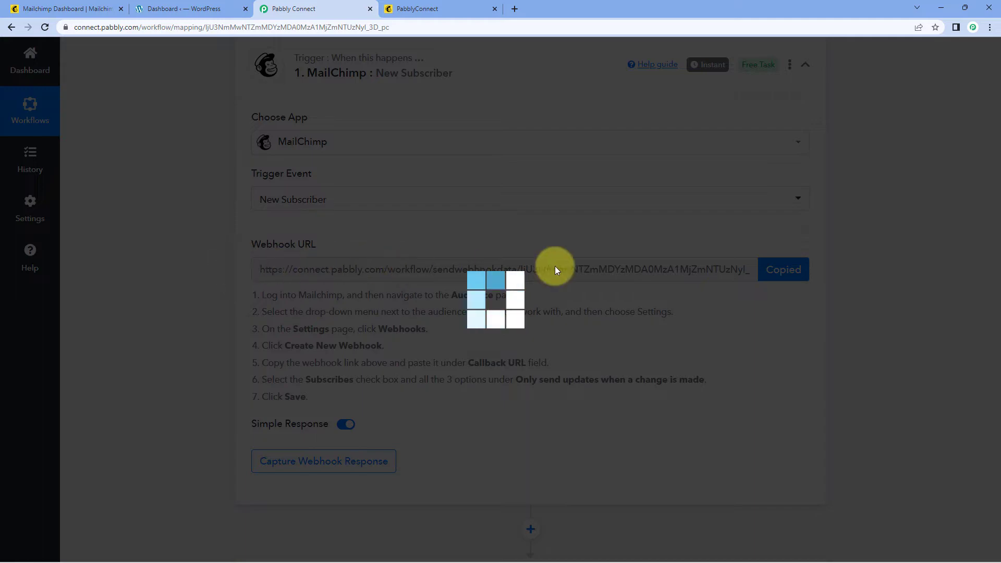
click(31, 9)
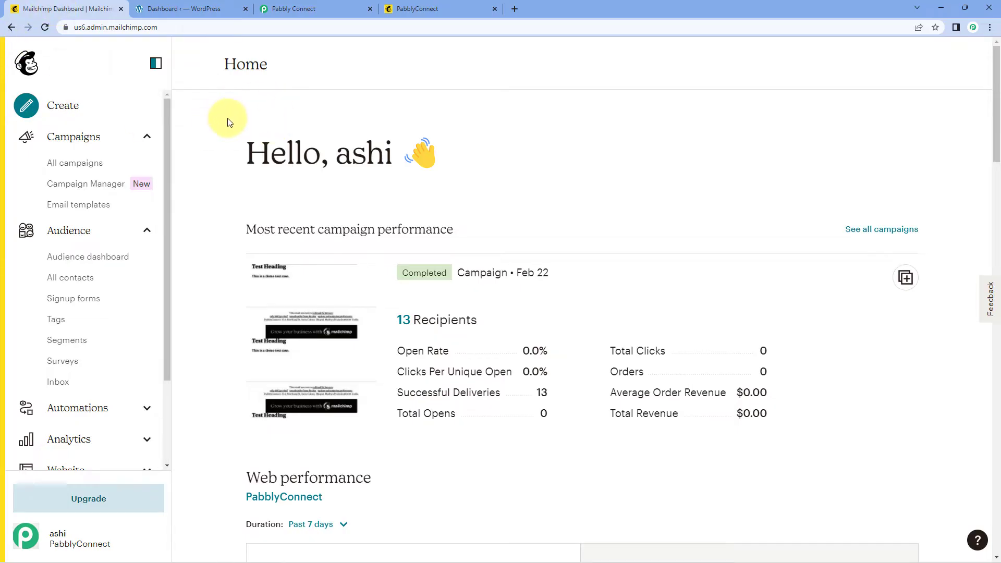
Step: Go through Audience > All contacts > Settings > Webhooks and start a new webhook
click(86, 255)
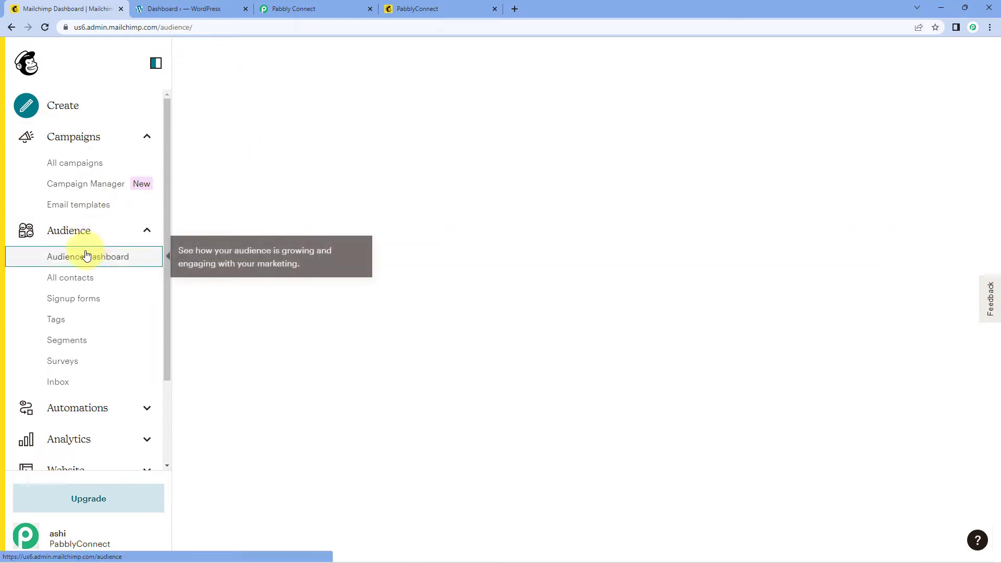
click(118, 282)
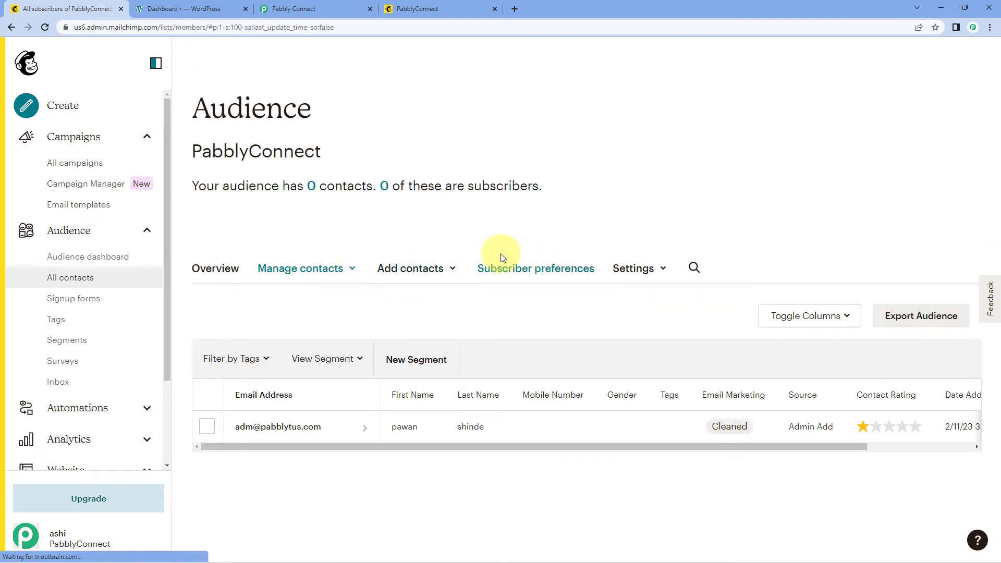
click(645, 269)
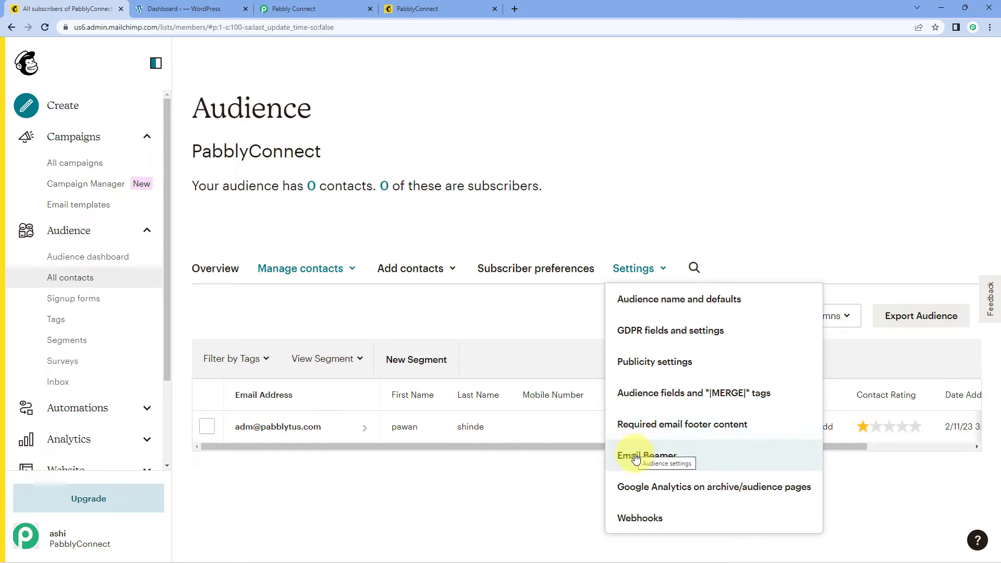
click(656, 518)
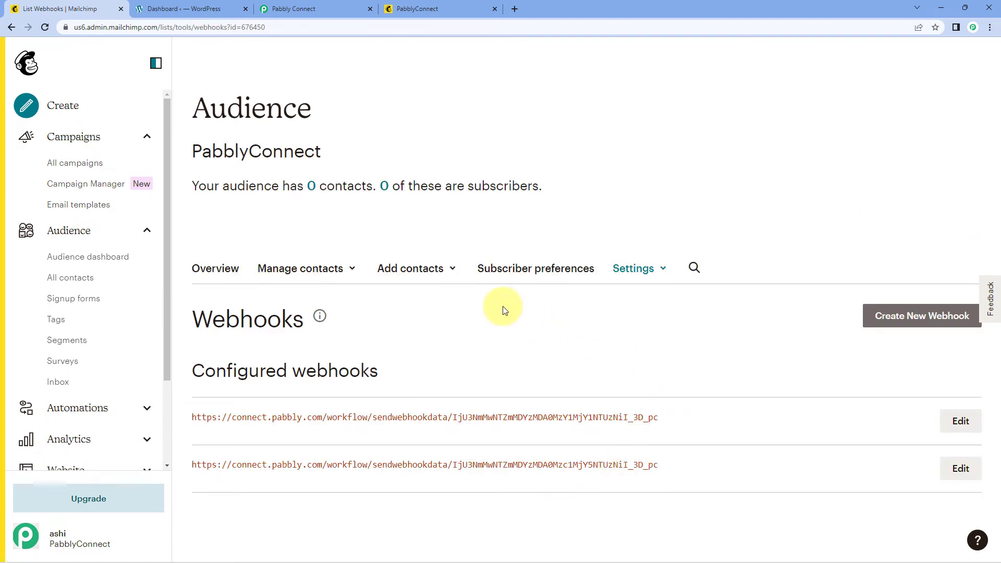
click(920, 320)
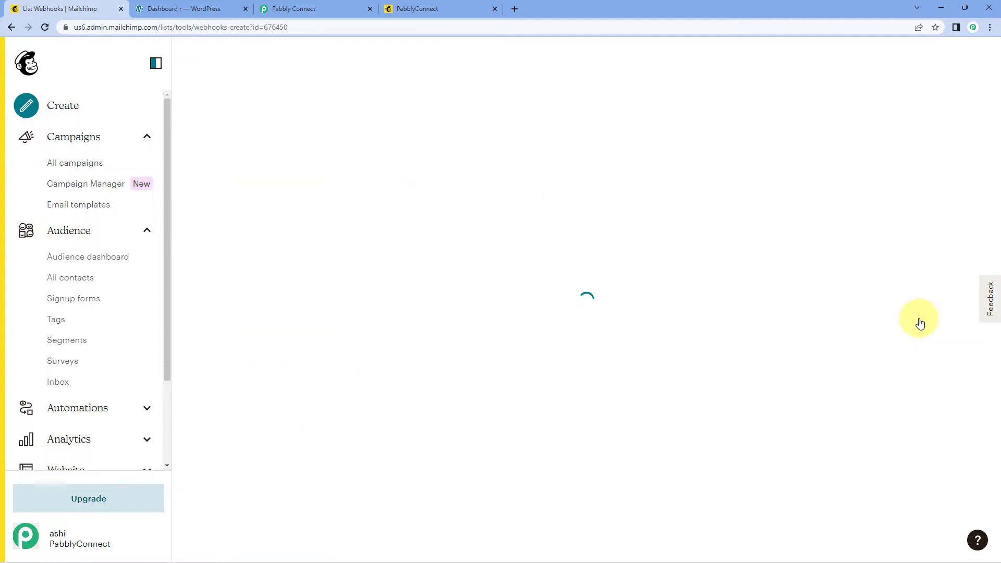
scroll(415, 211, down, 4)
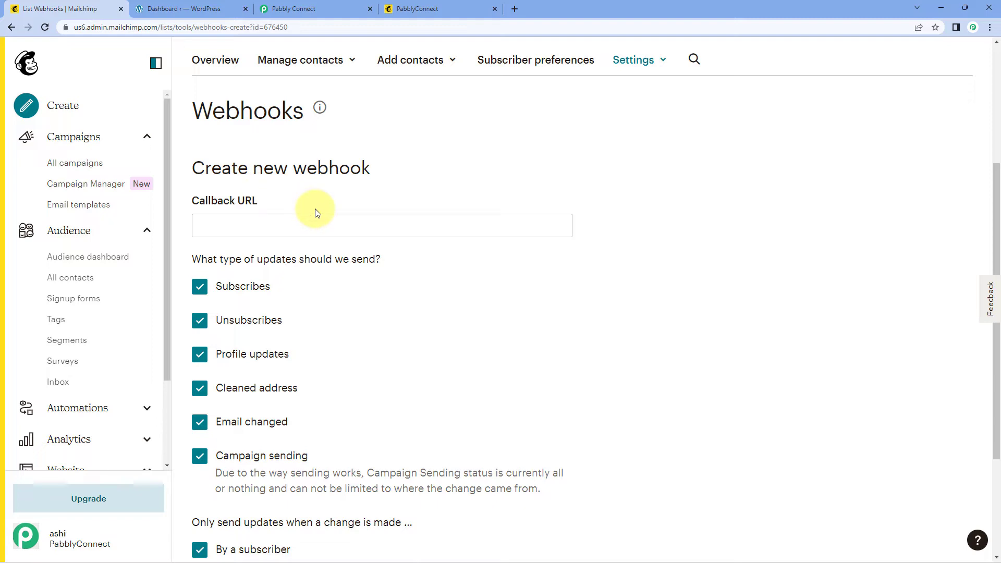
Step: Paste the Pabbly Connect webhook URL into the webhook's Callback URL field
click(329, 5)
click(788, 270)
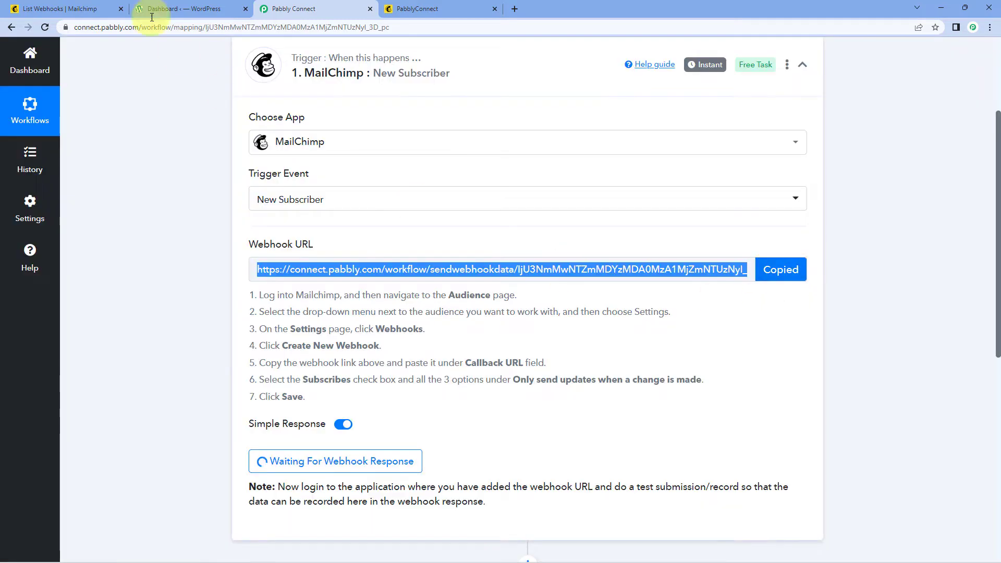
click(60, 8)
right_click(244, 228)
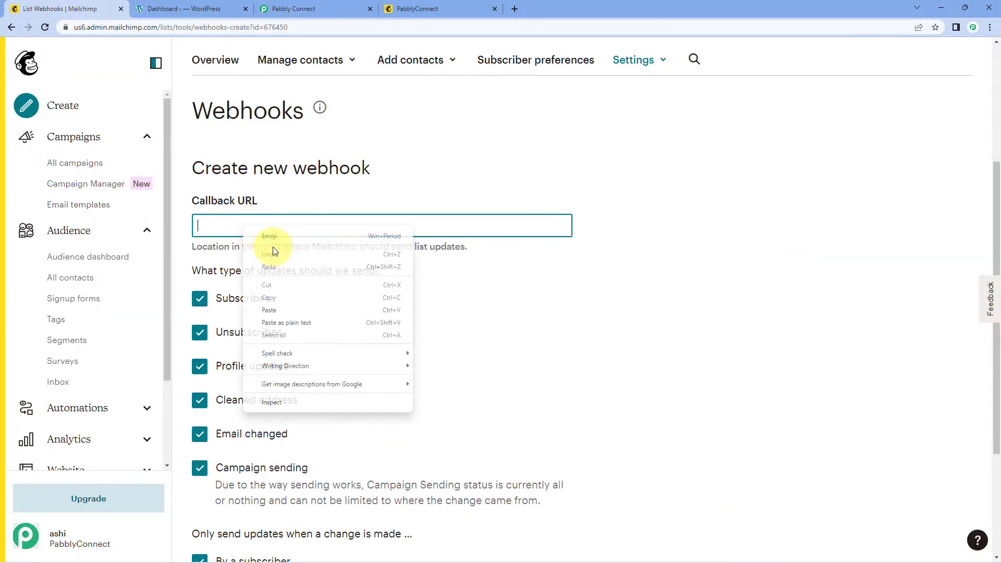
click(269, 310)
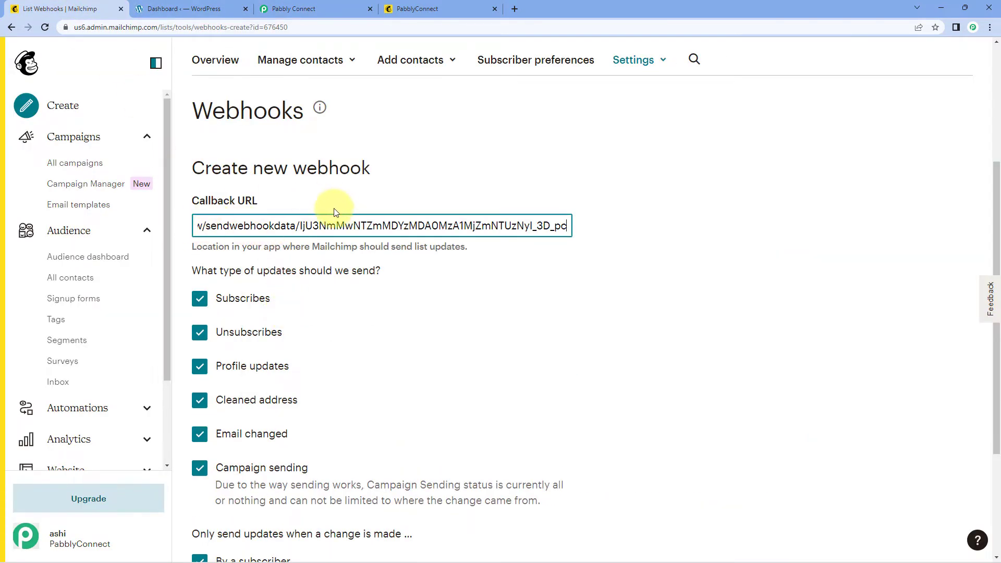
scroll(334, 212, down, 1)
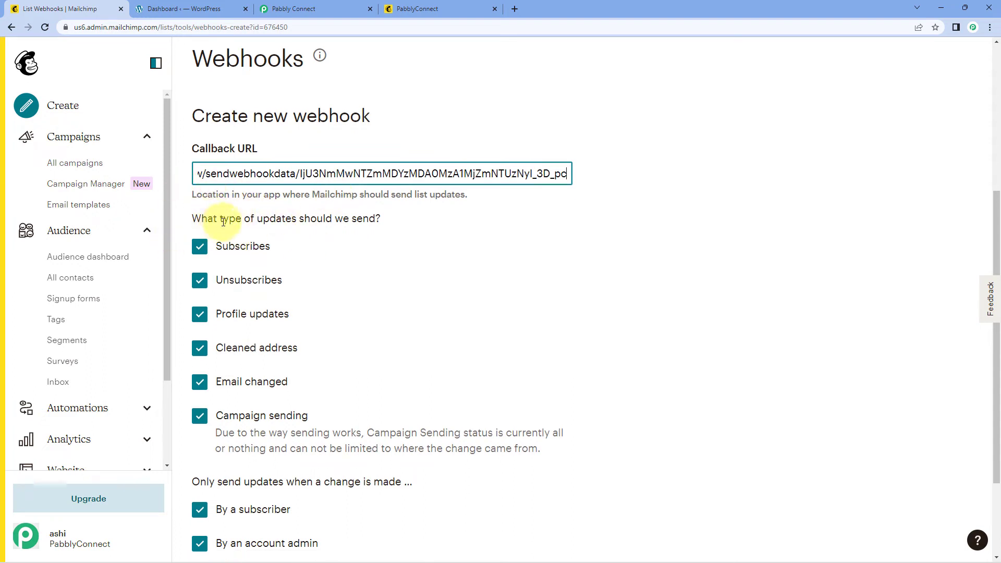
click(344, 223)
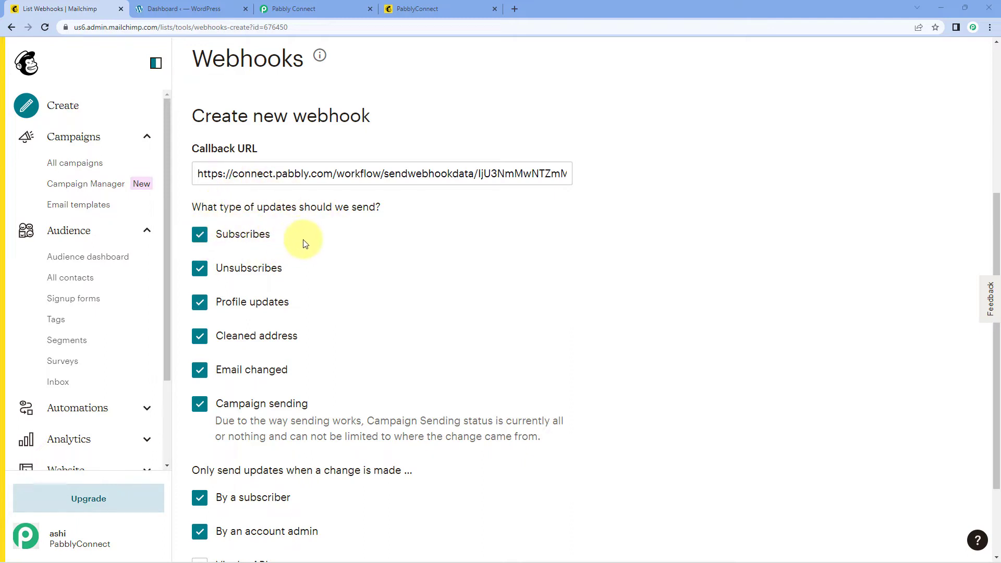
Step: Keep only Subscribes updates, add Via the API as a source, and save the webhook
scroll(304, 244, down, 1)
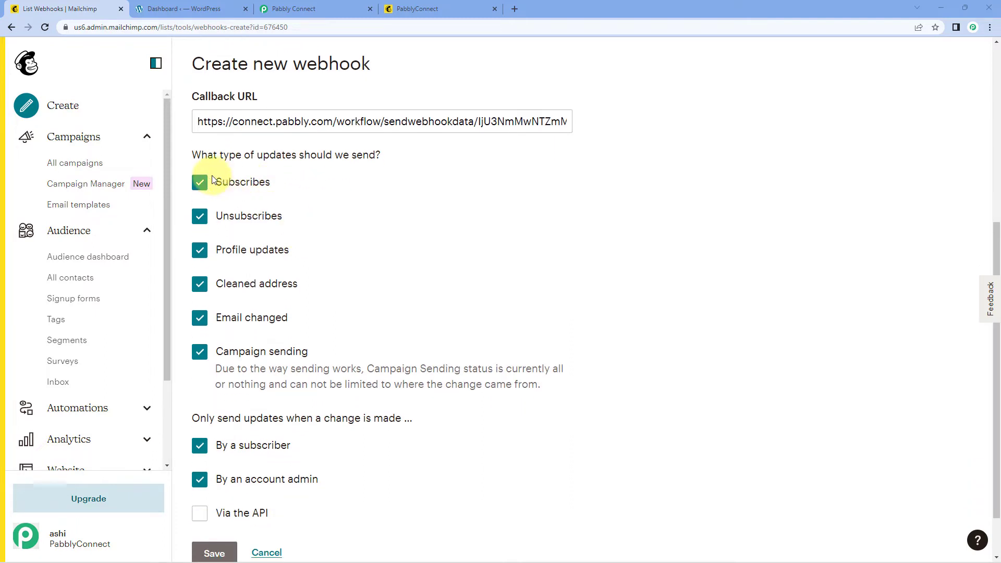
click(210, 214)
click(204, 258)
click(201, 286)
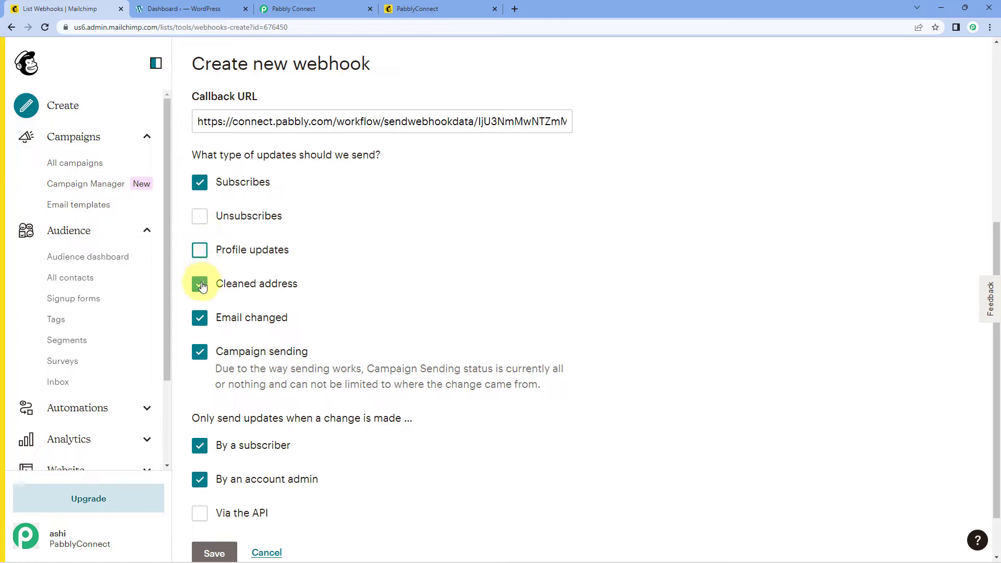
click(202, 319)
click(201, 353)
scroll(421, 294, down, 1)
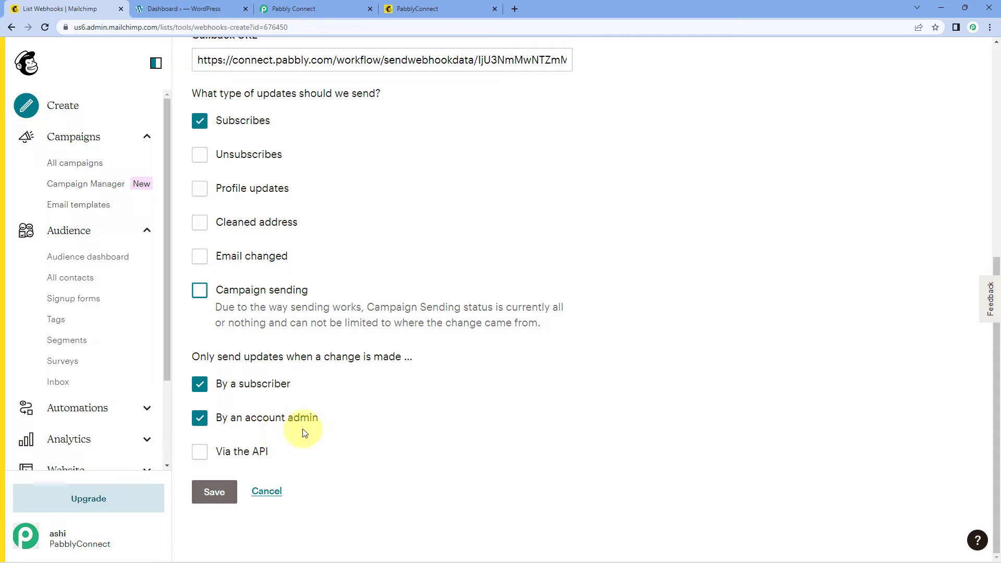
click(199, 452)
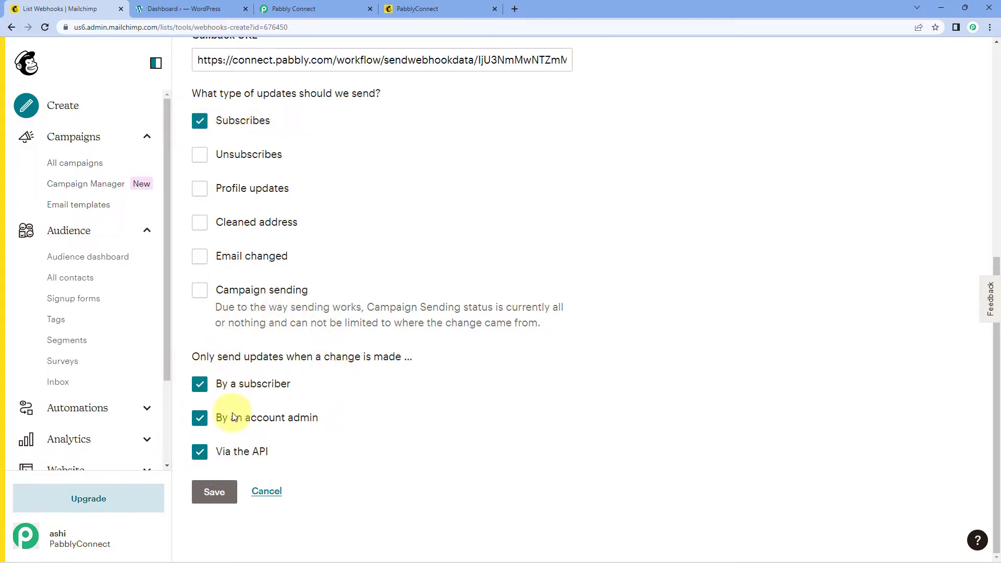
click(222, 499)
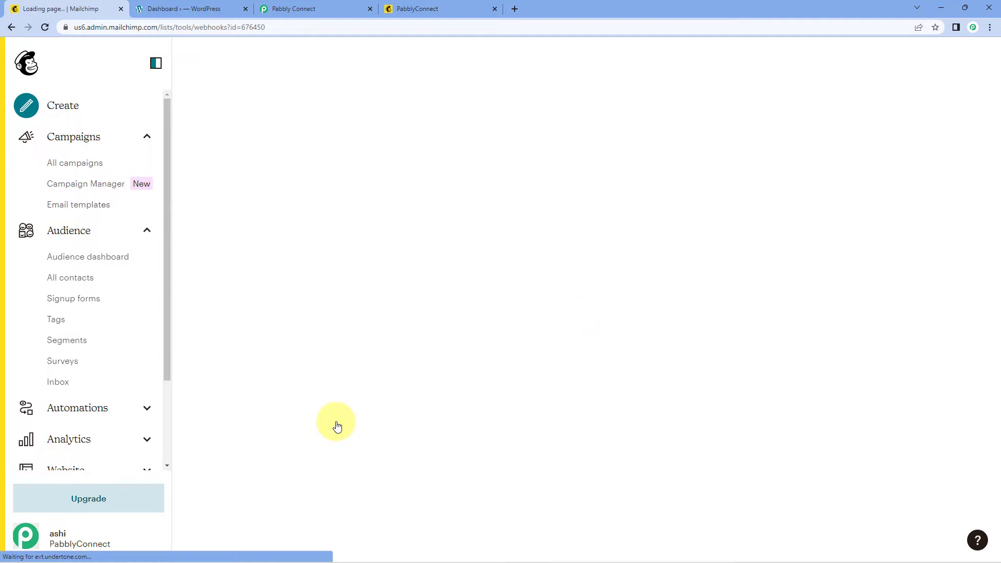
Step: Re-capture the MailChimp trigger's webhook response, confirming with Yes
click(306, 8)
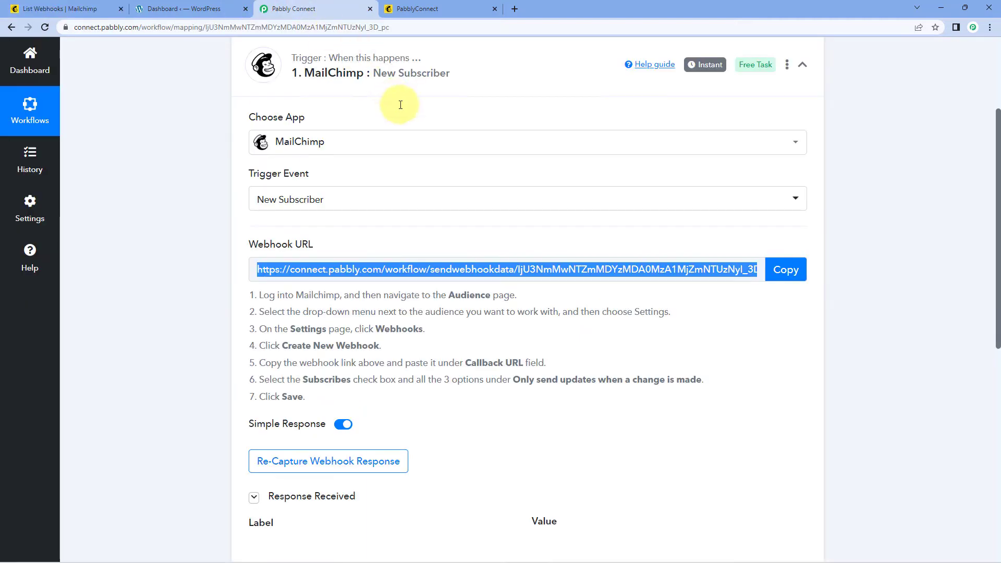
scroll(190, 223, down, 2)
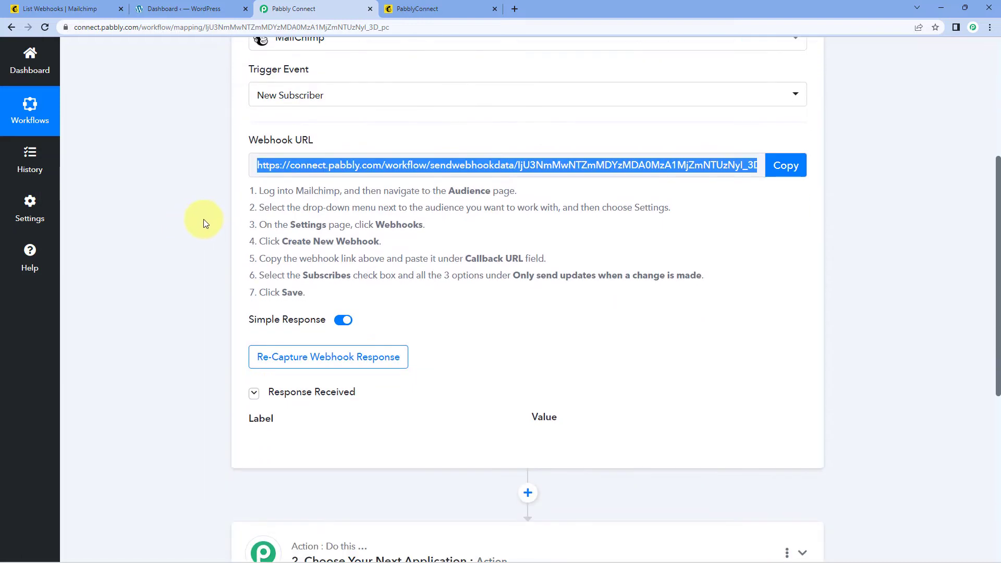
click(203, 219)
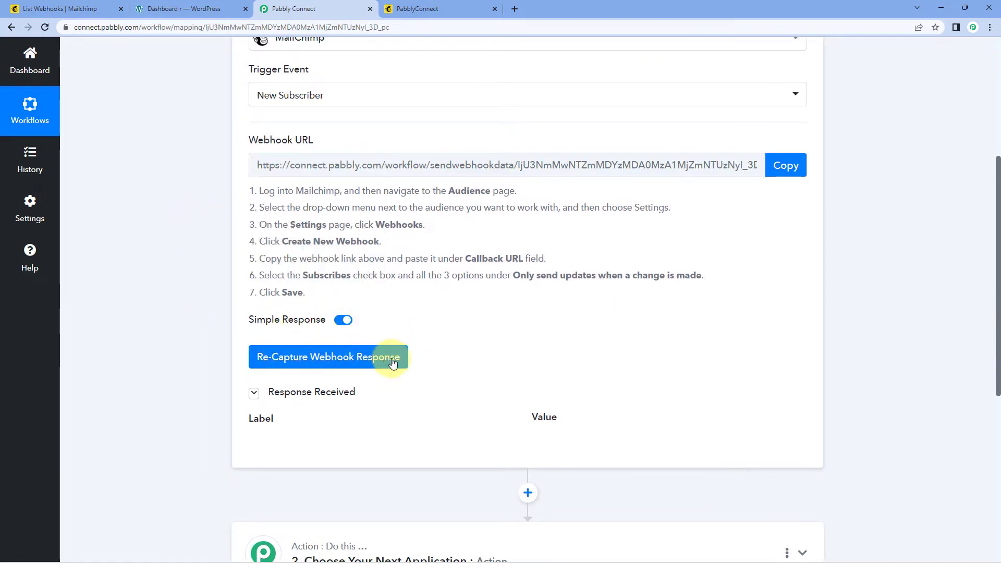
click(310, 359)
click(461, 366)
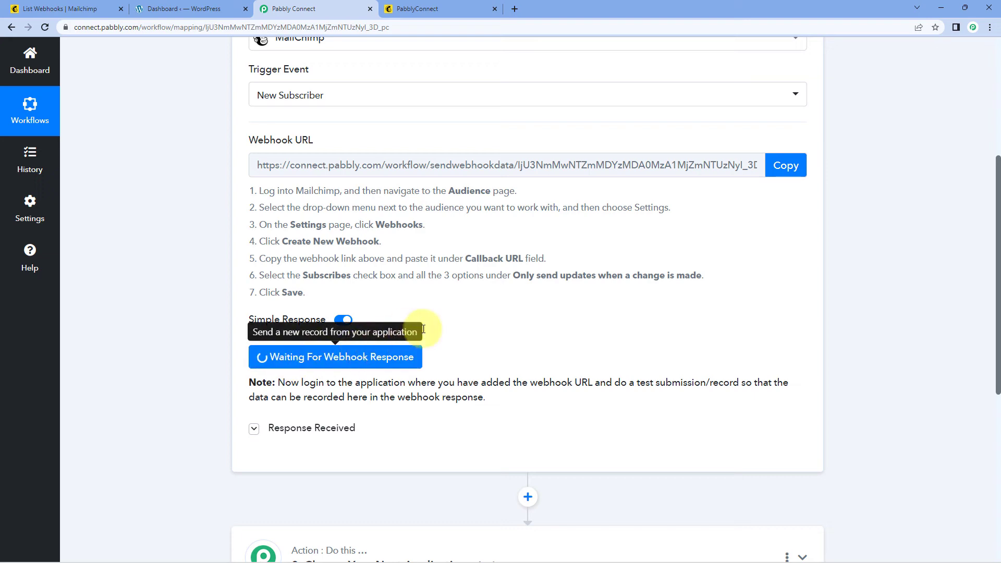
Step: Review the Configured webhooks list on Mailchimp's Webhooks page for the Pabbly Connect URLs
click(67, 8)
scroll(493, 299, down, 1)
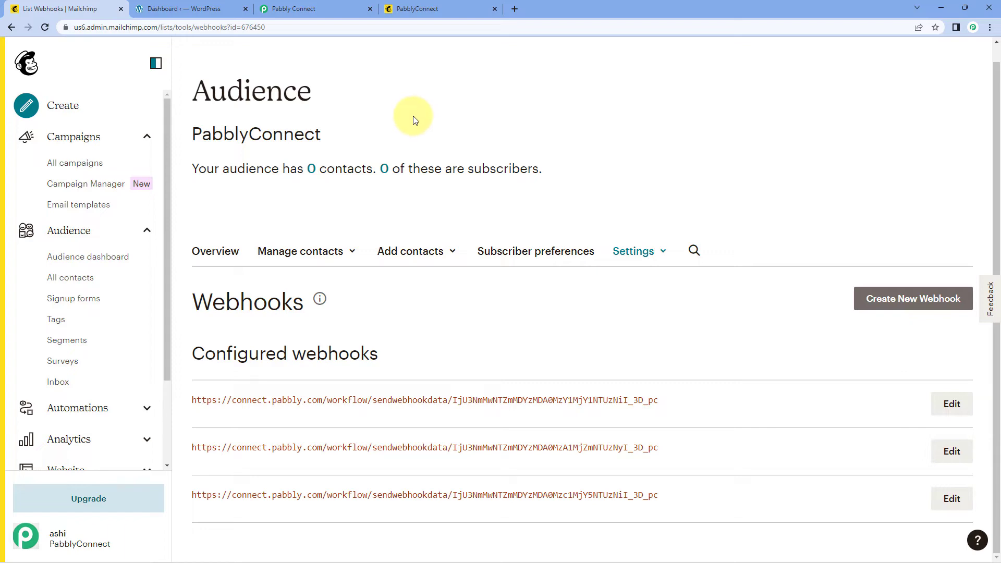
Step: Confirm the Pabbly trigger is still waiting, then bring up the audience's Subscribe signup form
click(329, 7)
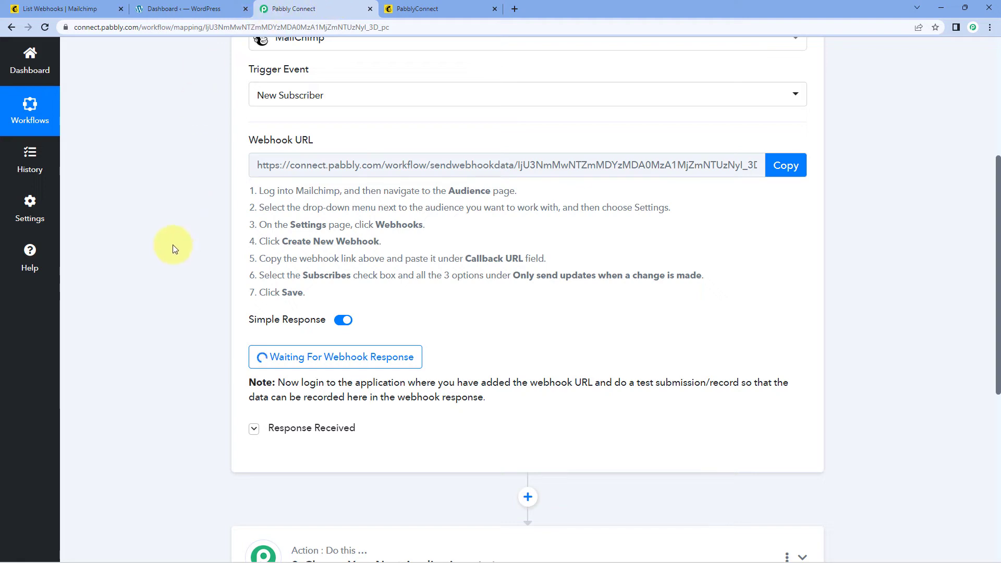
scroll(173, 243, down, 1)
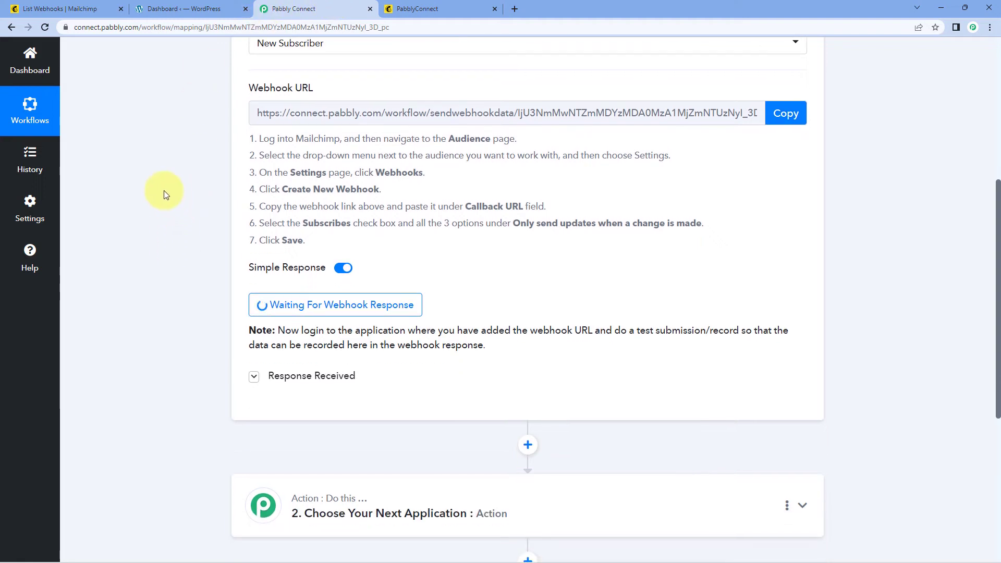
click(107, 7)
click(309, 8)
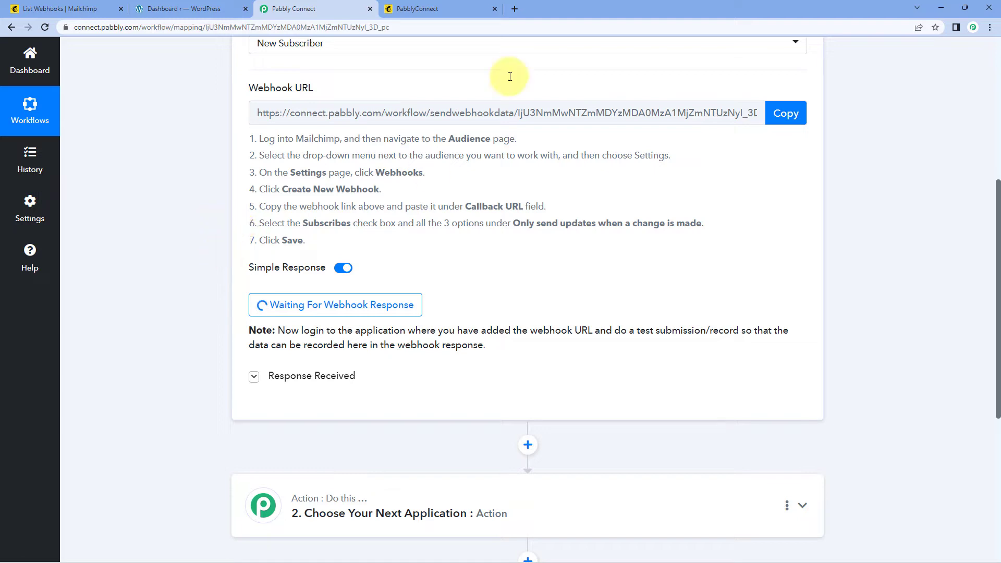
click(423, 9)
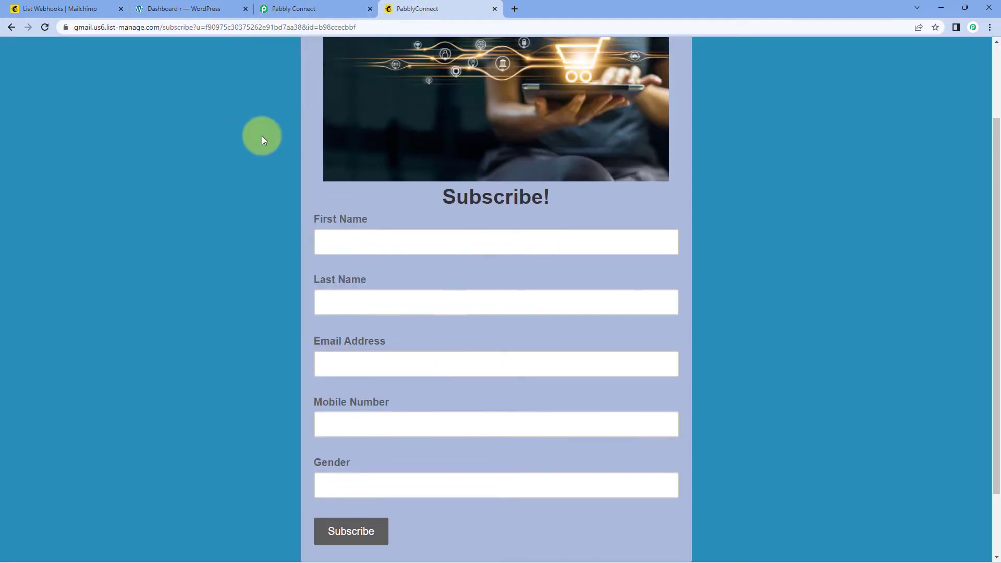
Step: Fill in the test subscriber's first name, last name and e-mail address on the signup form
scroll(271, 128, up, 1)
scroll(281, 152, down, 1)
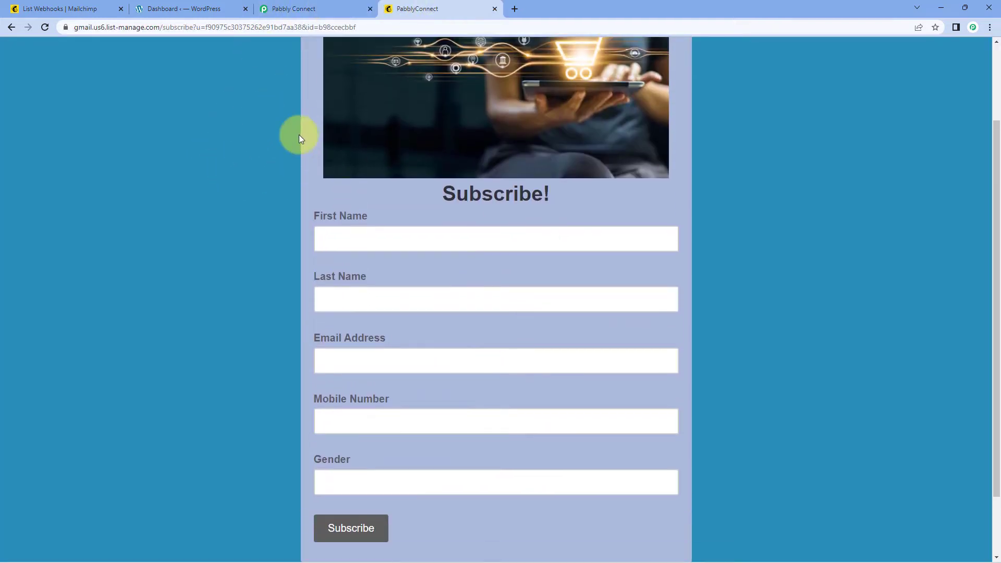
click(357, 238)
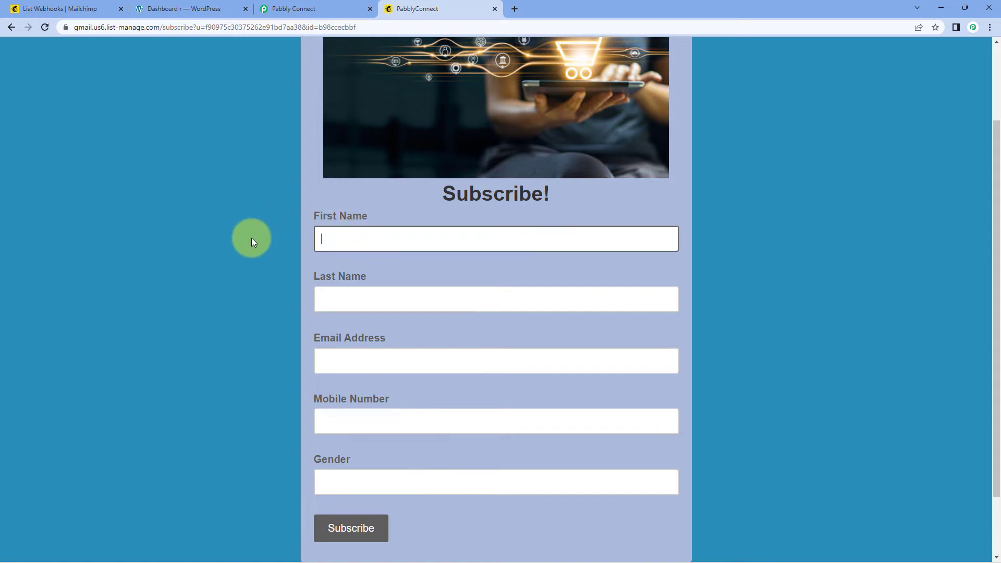
text(Demo)
key(Tab)
text(user)
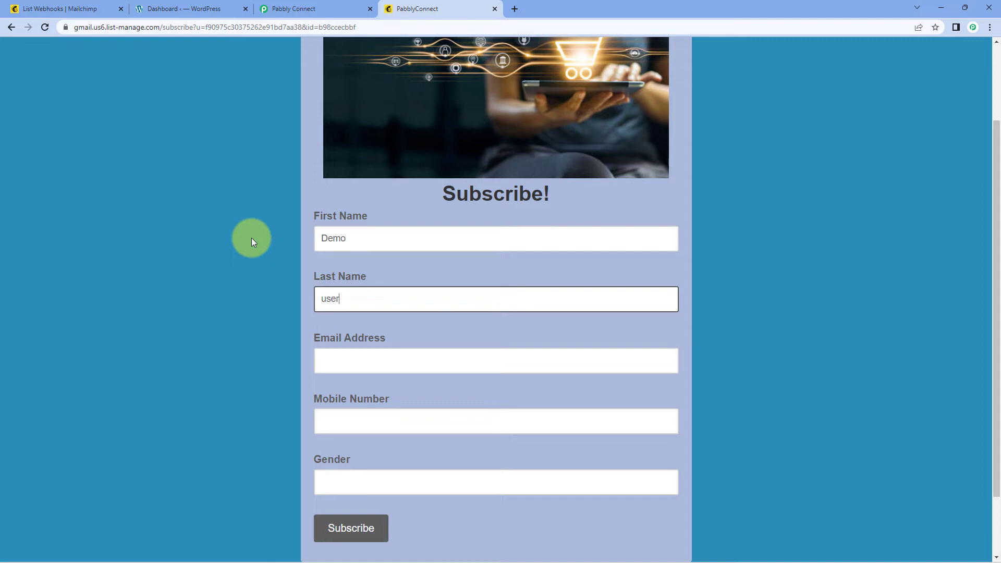
key(BackSpace)
key(BackSpace)
key(BackSpace)
key(BackSpace)
text(User)
key(Tab)
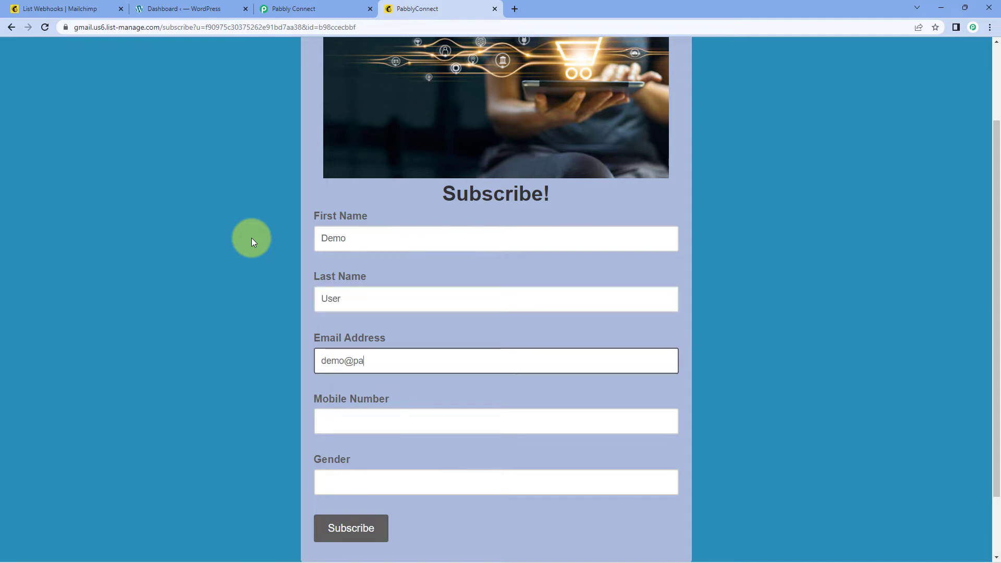
Step: Add the mobile number and gender, then submit the form after passing reCAPTCHA
scroll(251, 238, down, 2)
click(335, 340)
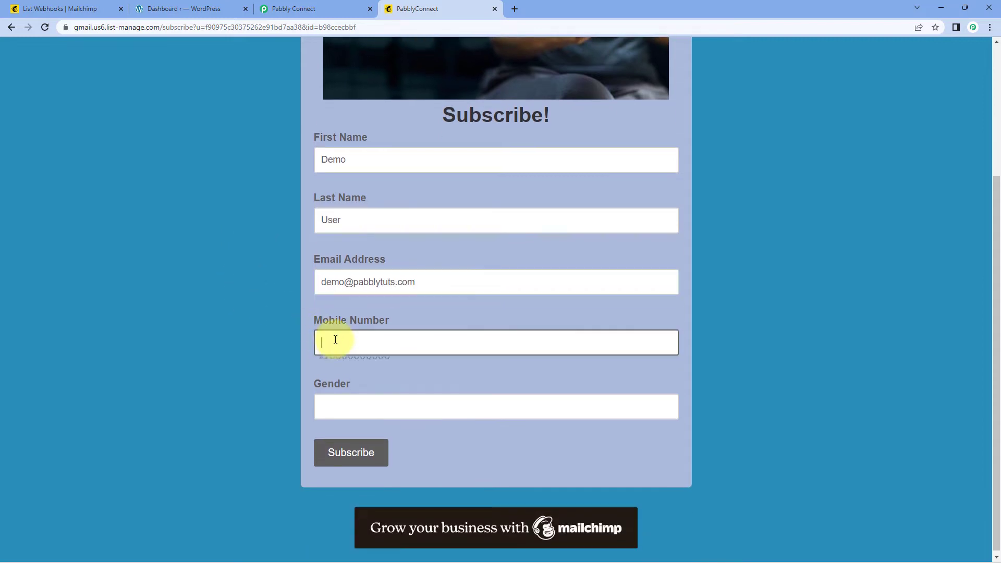
text(12345698)
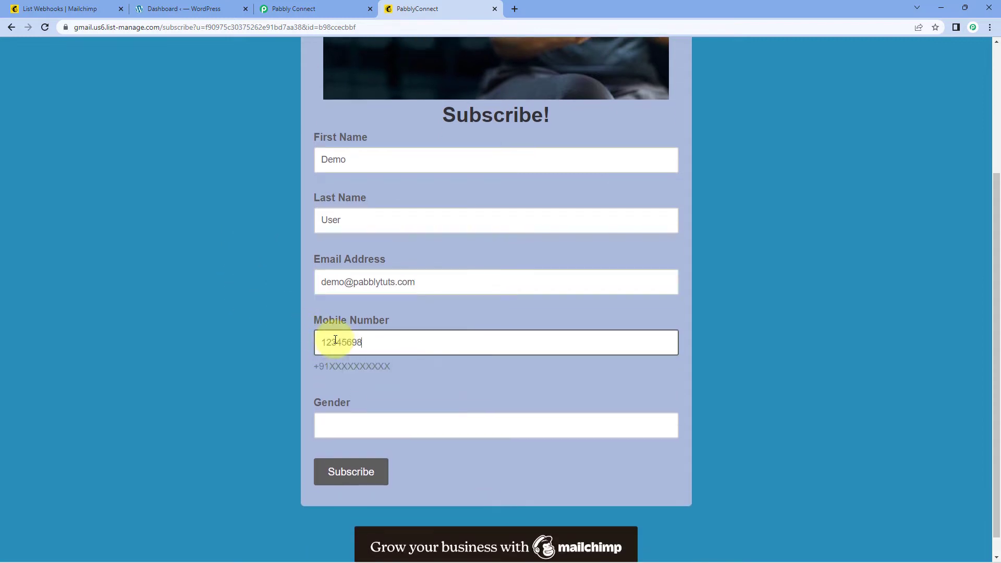
text(+91)
click(332, 430)
text(Male)
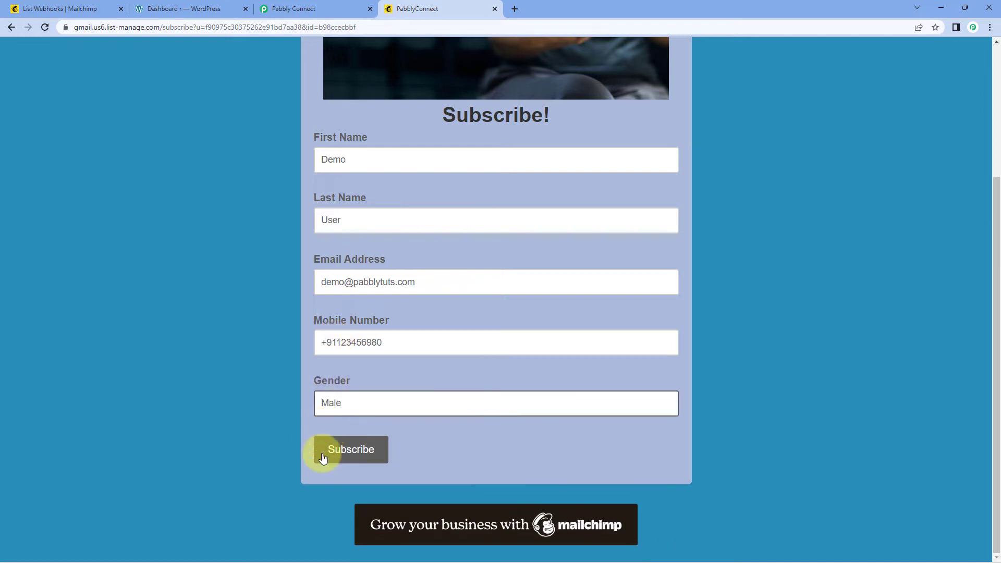
click(337, 451)
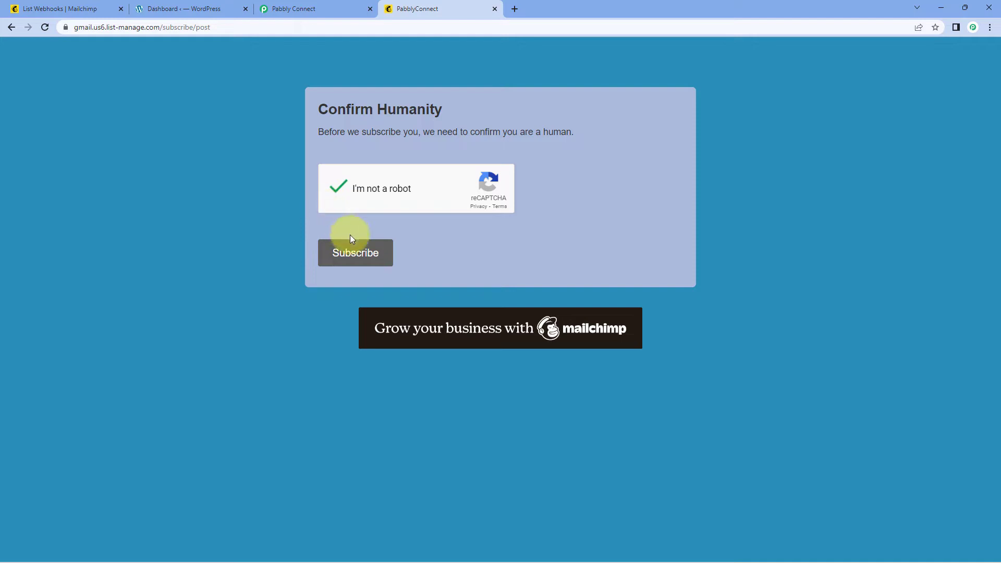
click(347, 256)
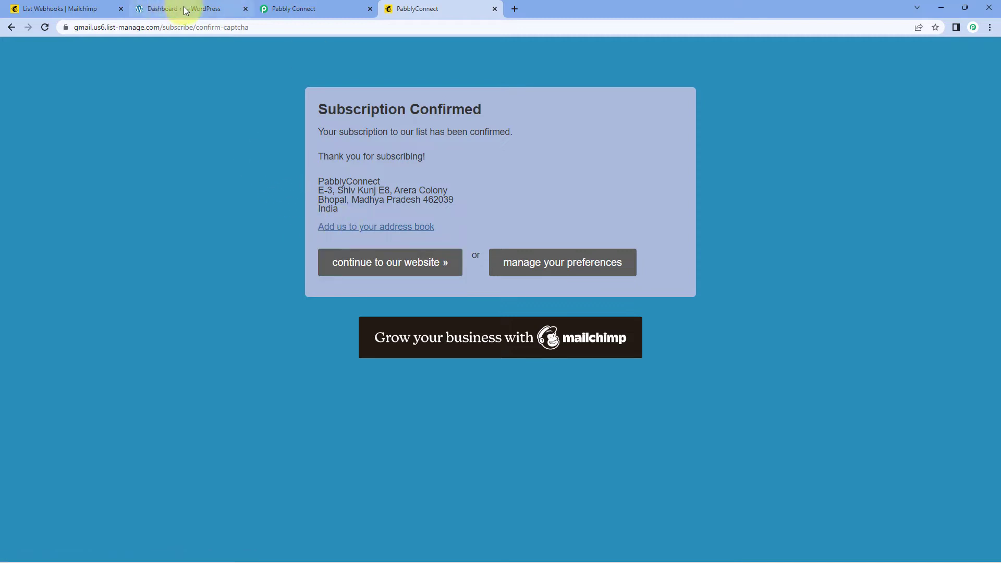
click(57, 9)
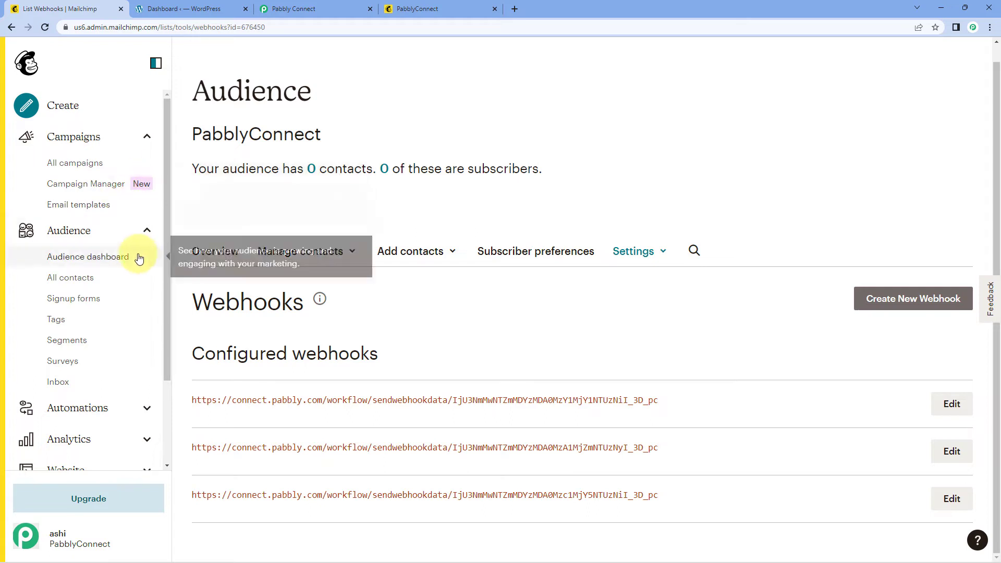
Step: Open the new subscriber's profile under All contacts, then check Pabbly's captured webhook response
click(72, 278)
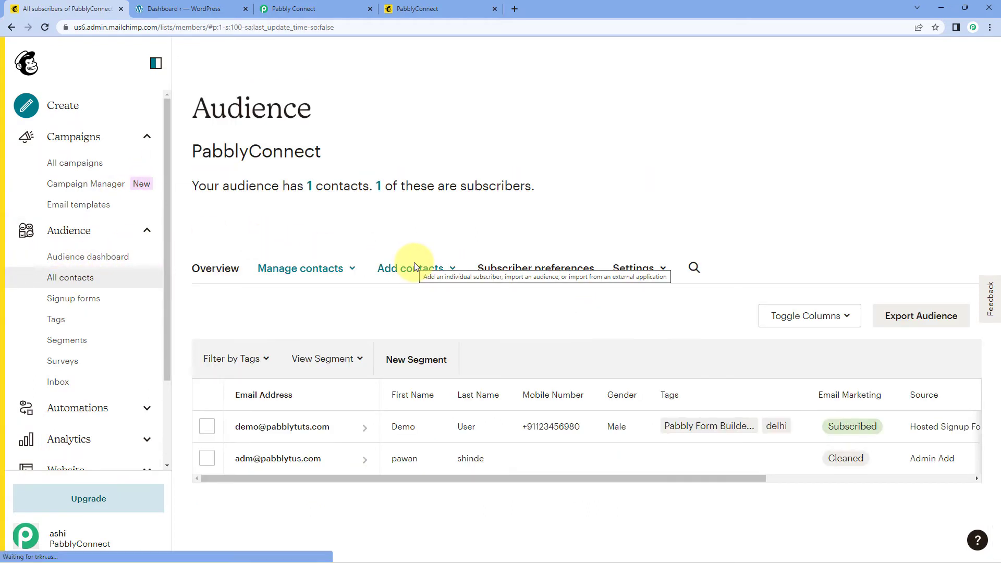
click(310, 432)
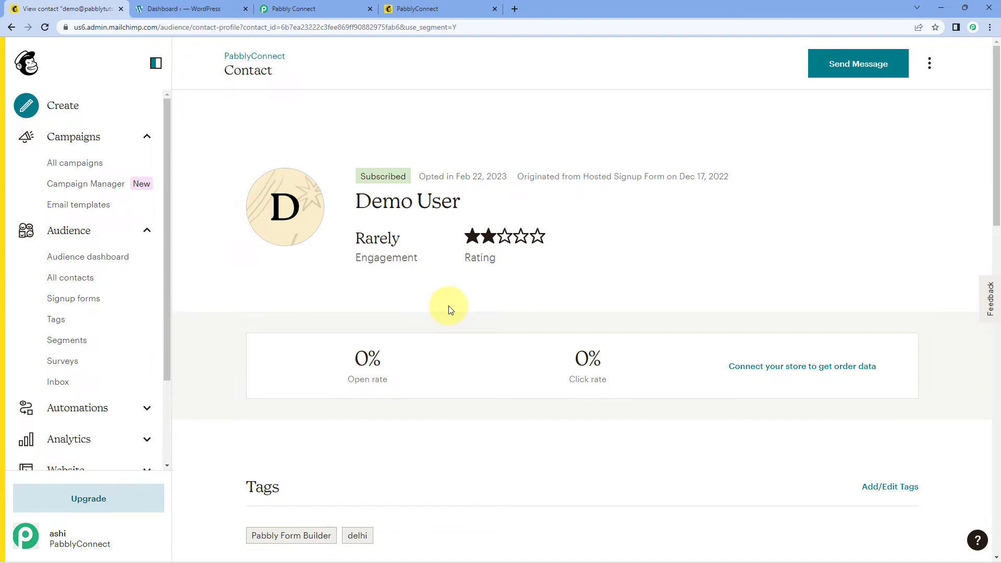
click(303, 8)
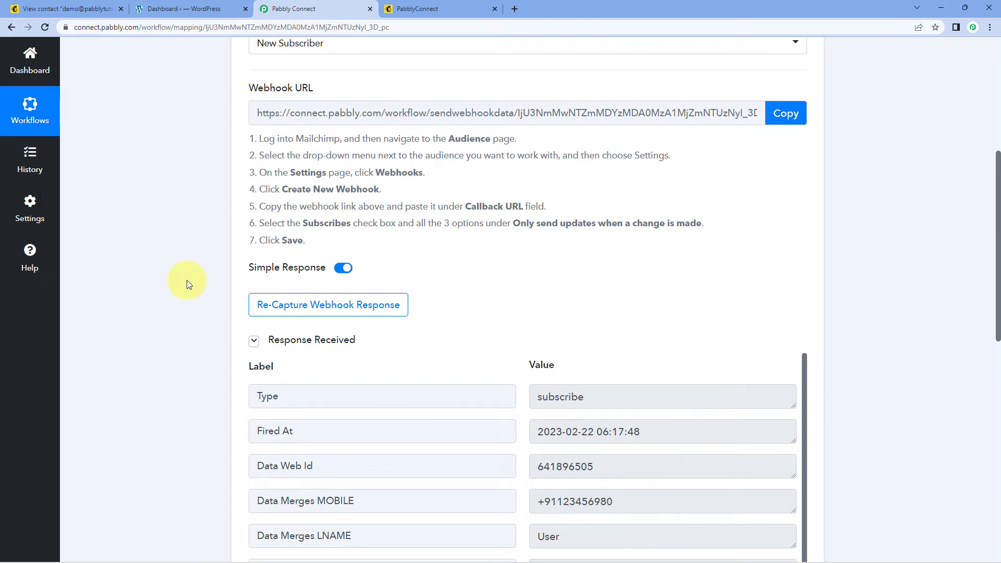
scroll(188, 284, down, 5)
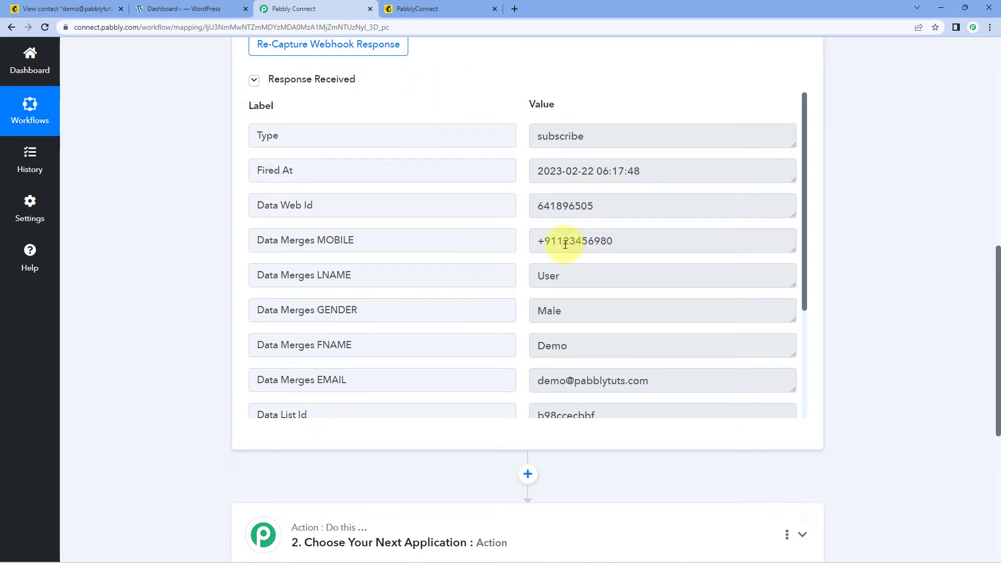
double_click(588, 350)
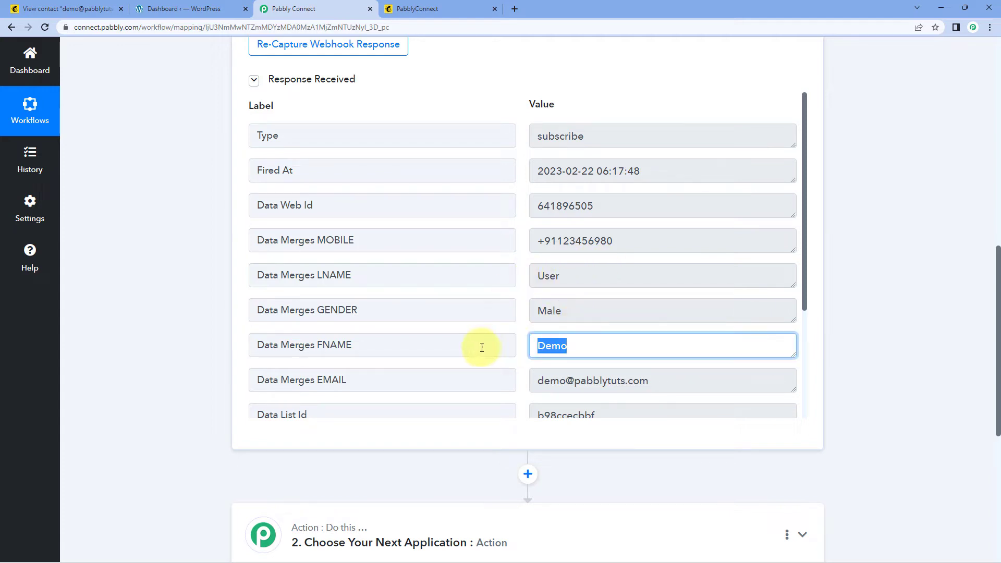
double_click(581, 279)
double_click(574, 312)
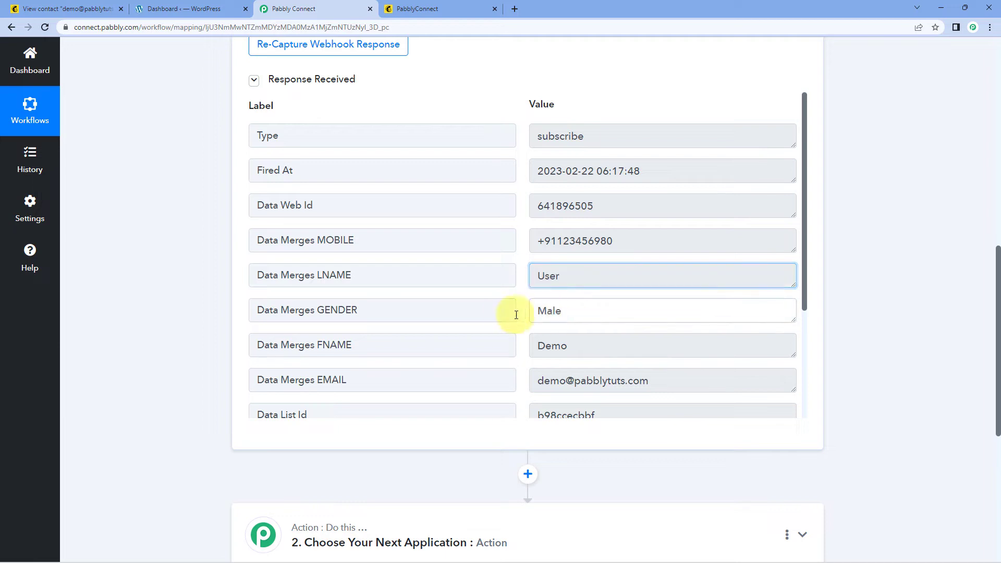
double_click(620, 242)
drag(676, 374, 514, 327)
scroll(515, 326, down, 2)
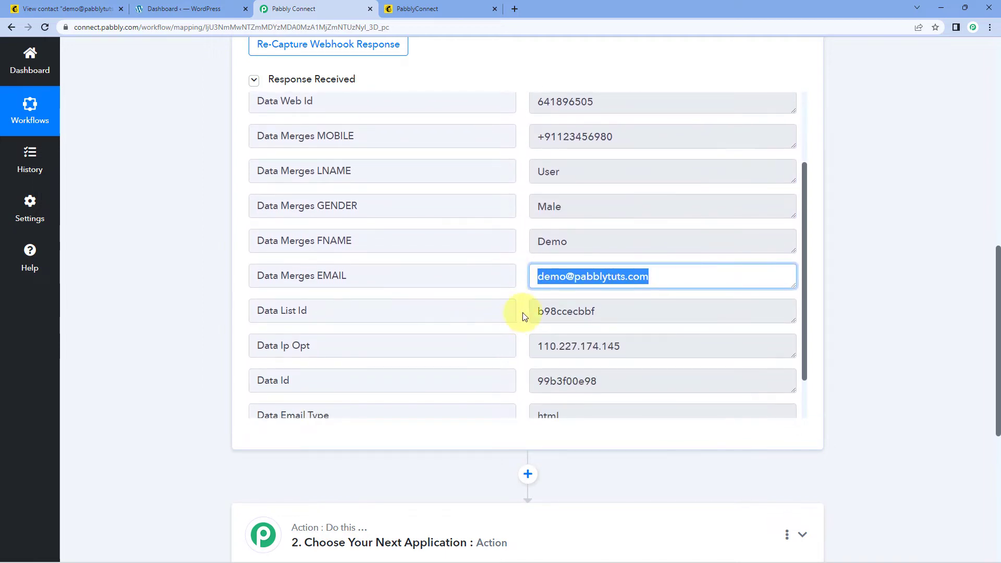
scroll(521, 312, down, 1)
scroll(520, 310, up, 4)
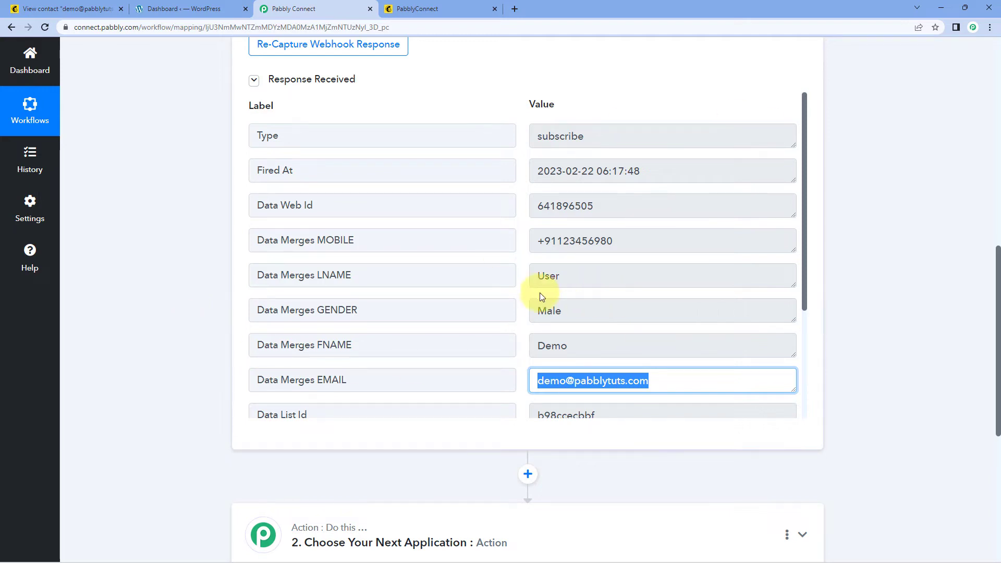
click(525, 293)
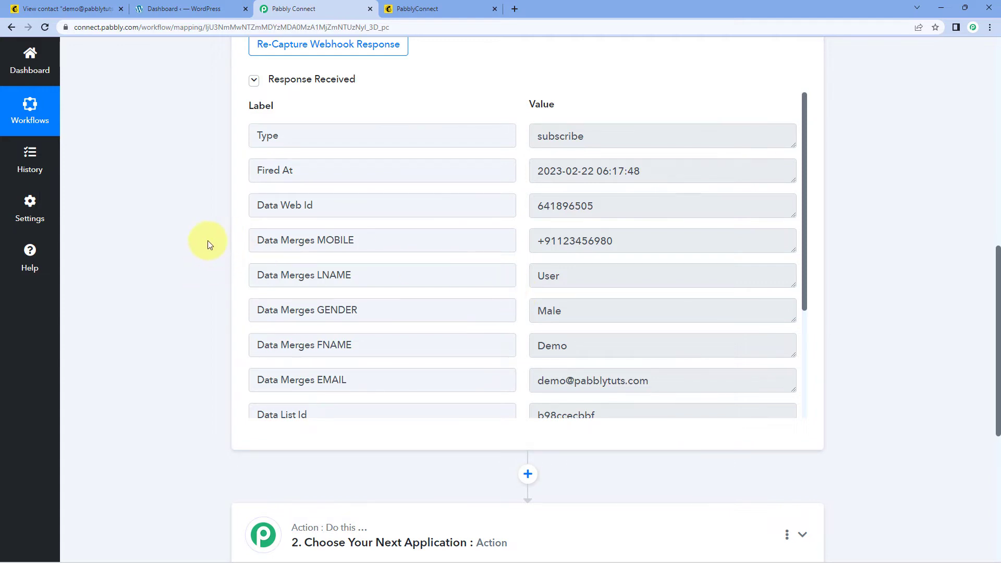
scroll(207, 242, down, 7)
Step: Set the action step's app to WordPress with the Create a User event
click(558, 180)
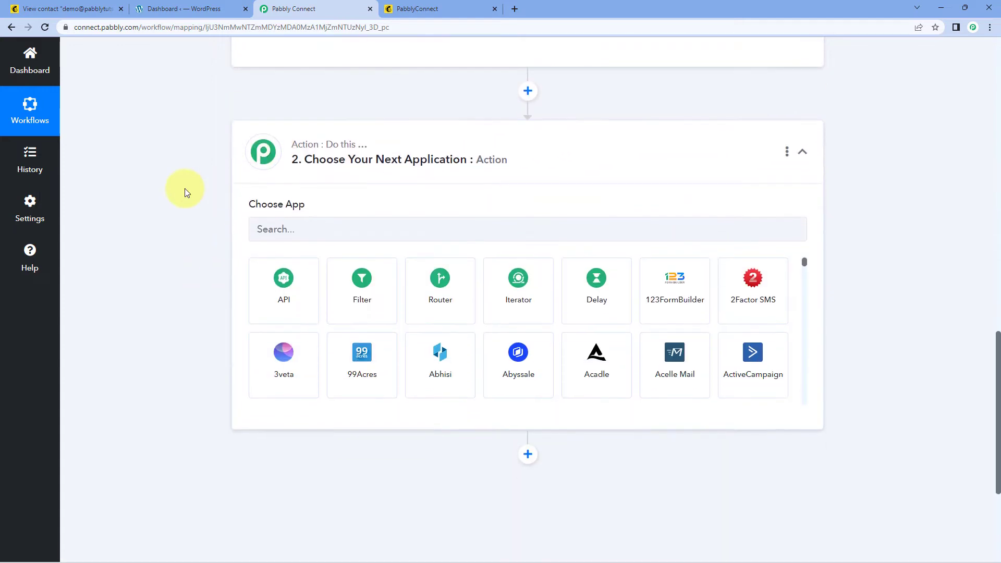
scroll(185, 188, down, 1)
click(302, 160)
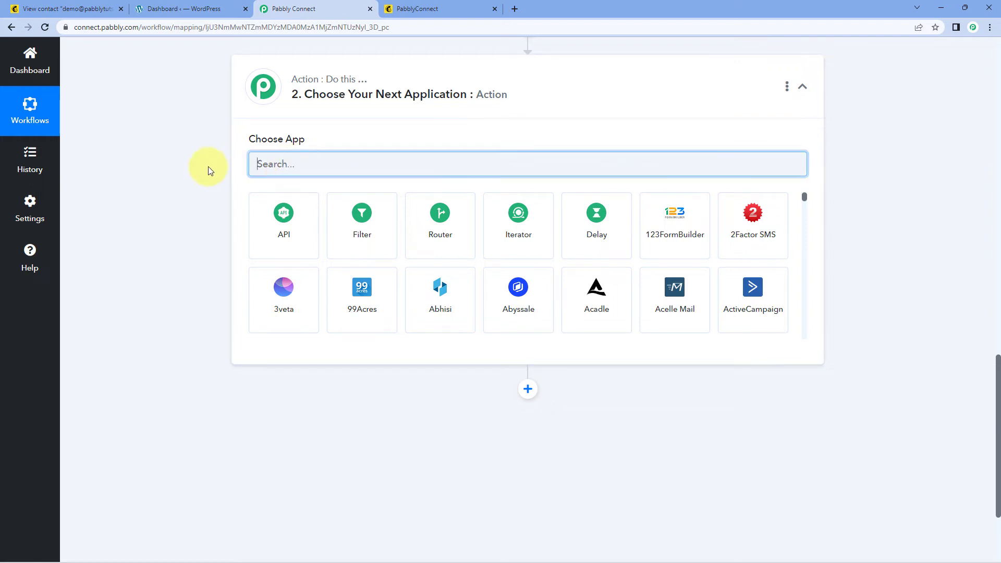
text(WordPre)
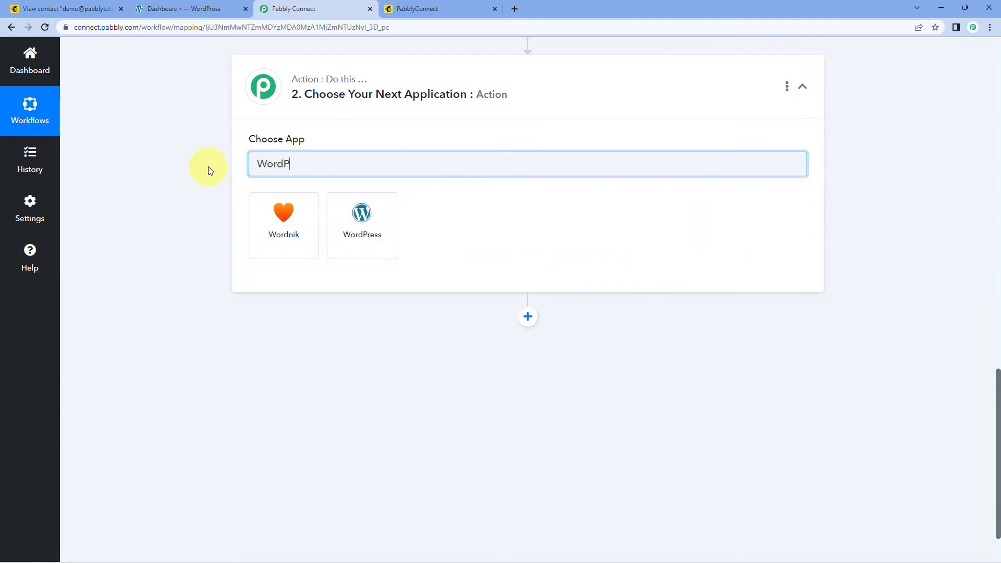
text(ss)
click(307, 218)
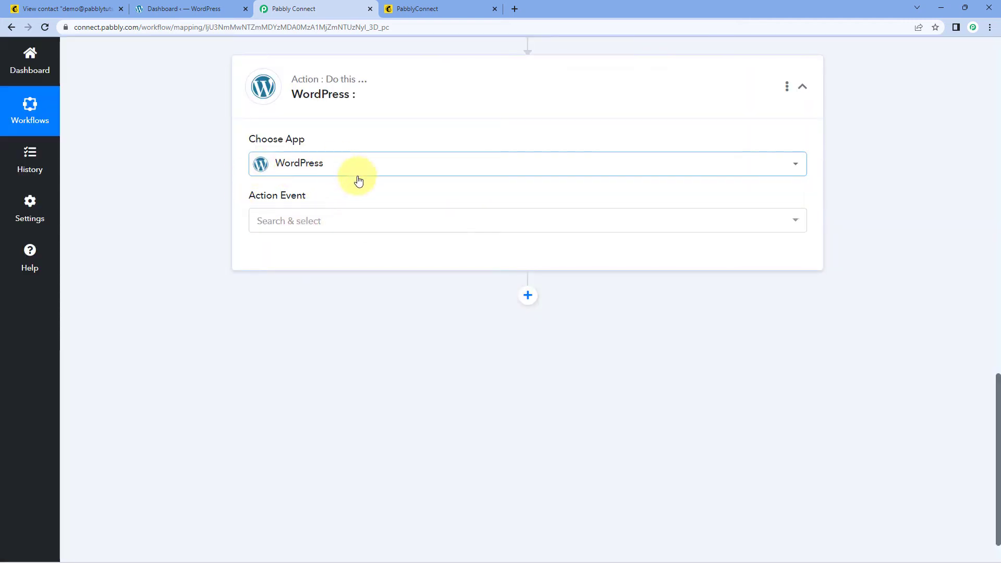
click(340, 221)
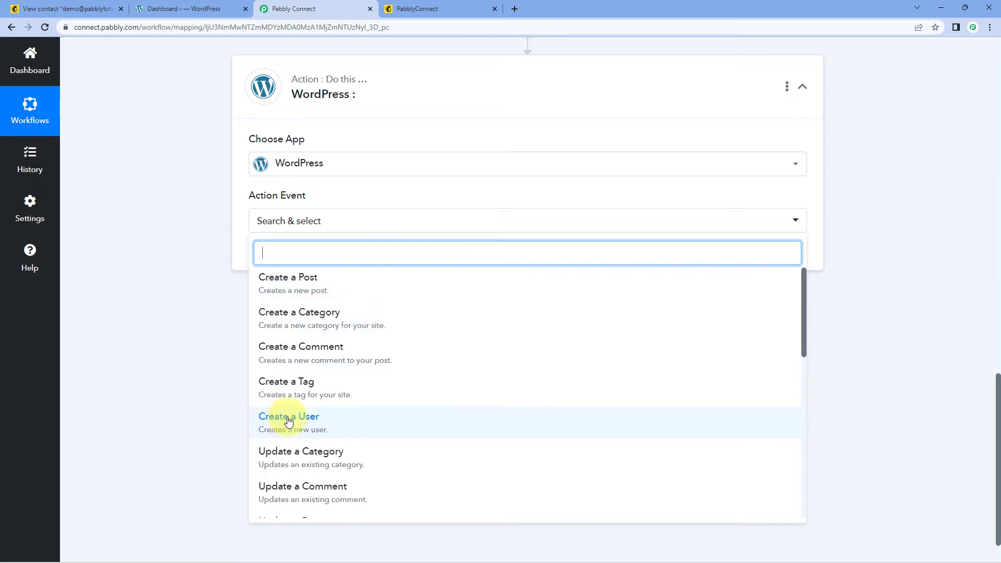
click(331, 421)
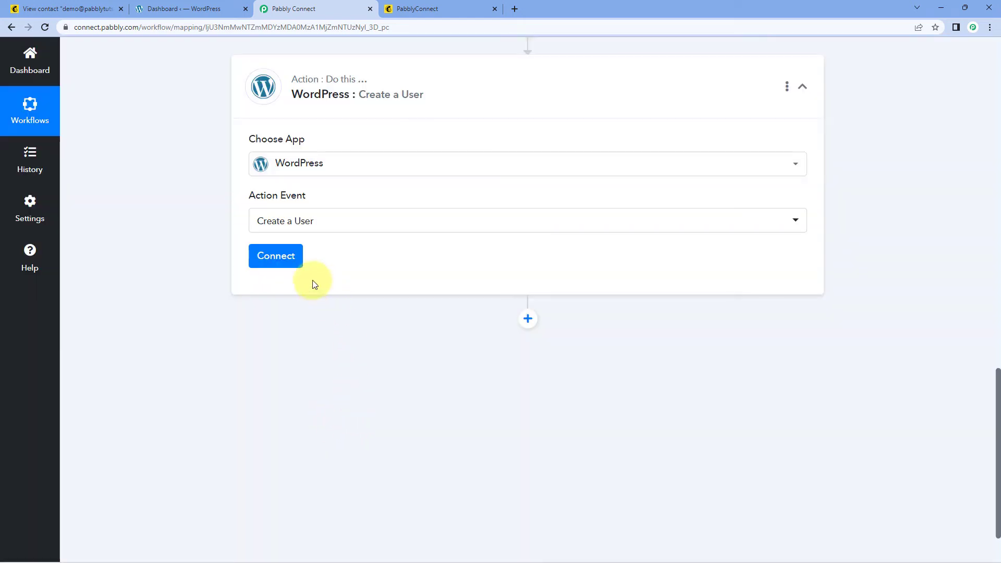
click(296, 263)
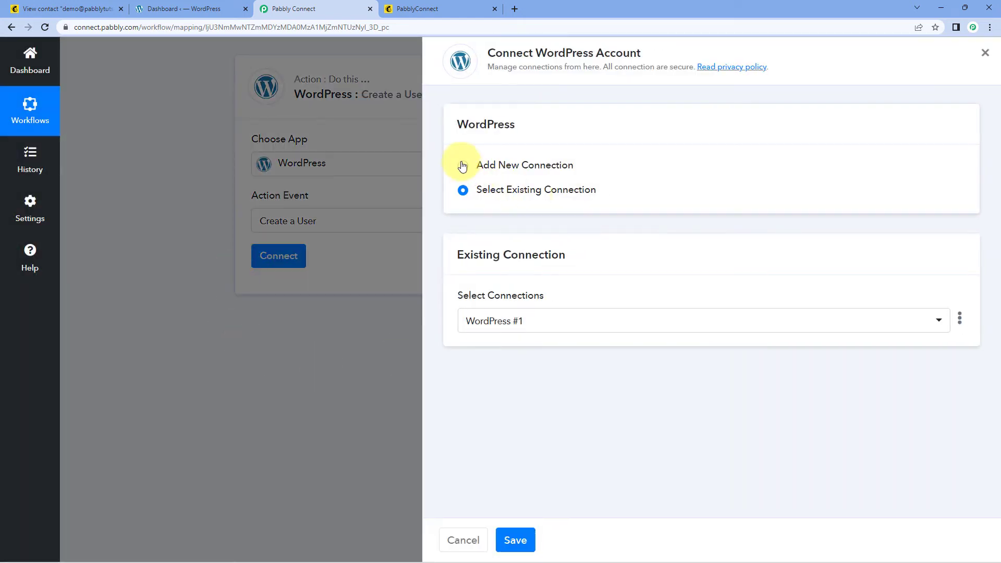
Step: Start a new WordPress account connection with Add New Connection, then switch to the WordPress dashboard
click(462, 164)
scroll(637, 182, down, 1)
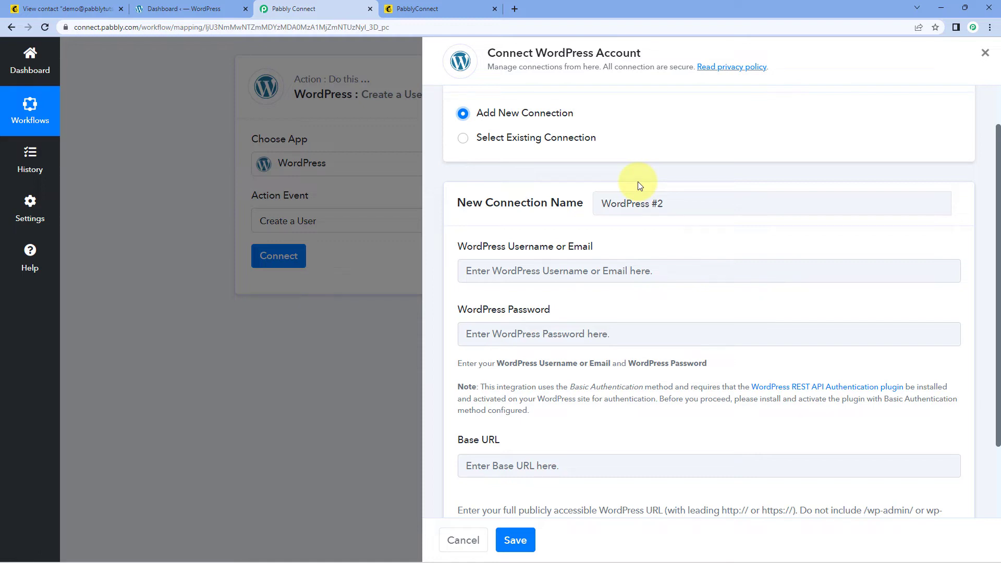
scroll(599, 211, down, 1)
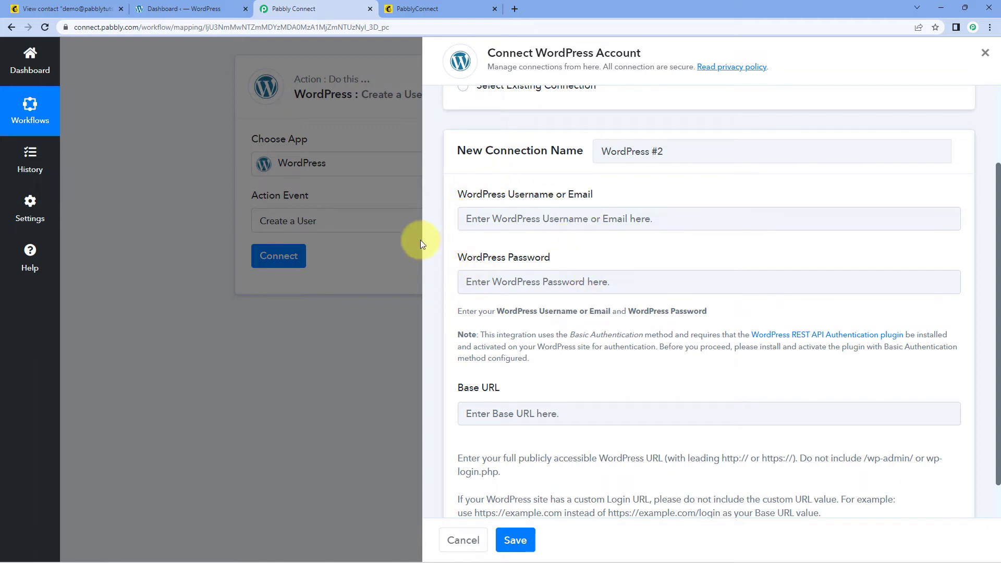
scroll(458, 263, down, 1)
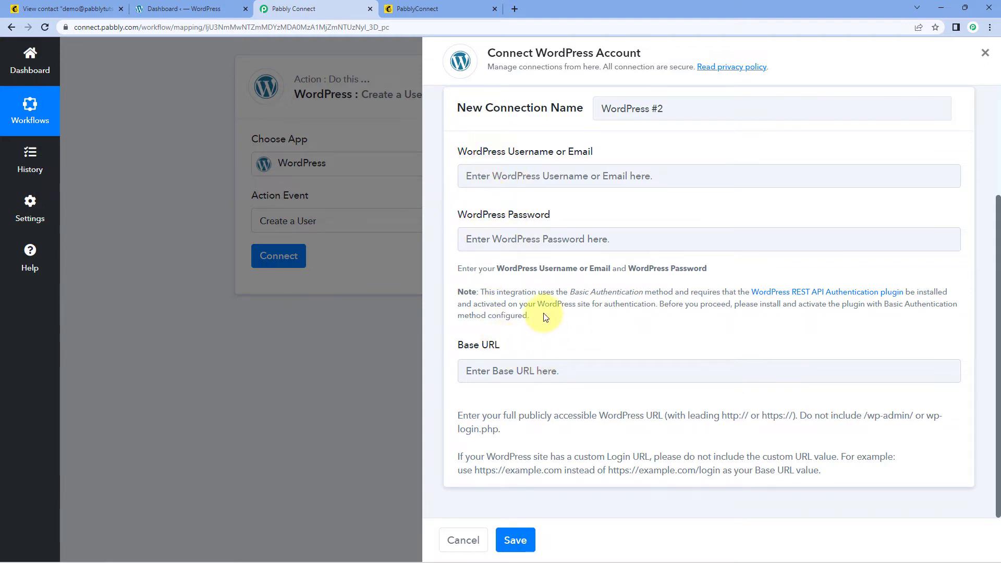
click(189, 13)
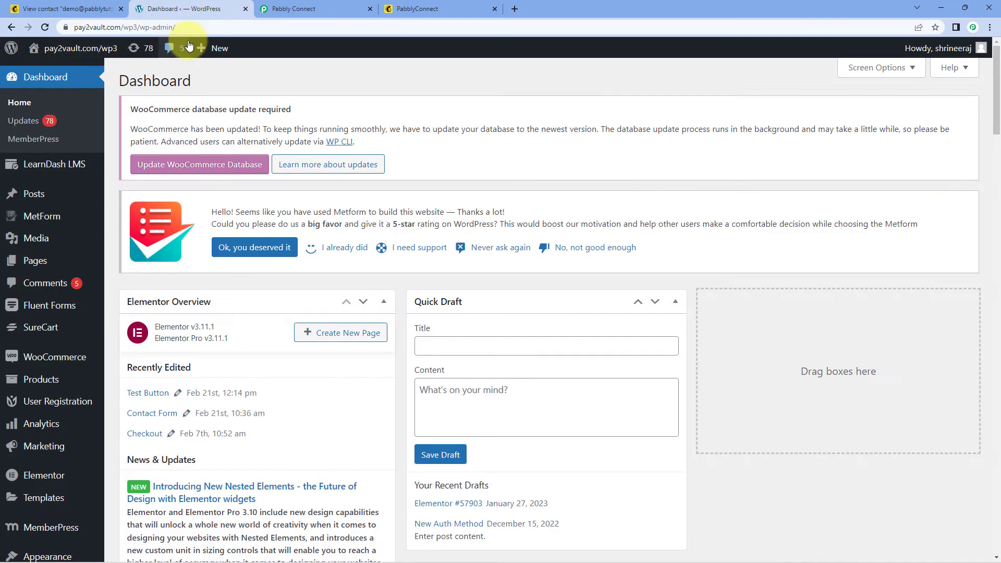
click(136, 30)
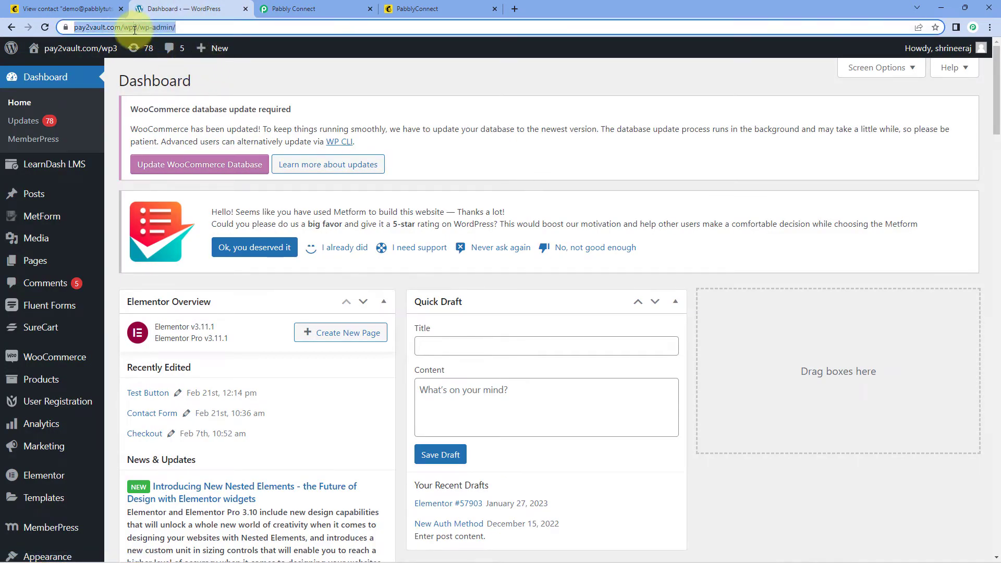
double_click(155, 27)
drag(163, 26, 108, 27)
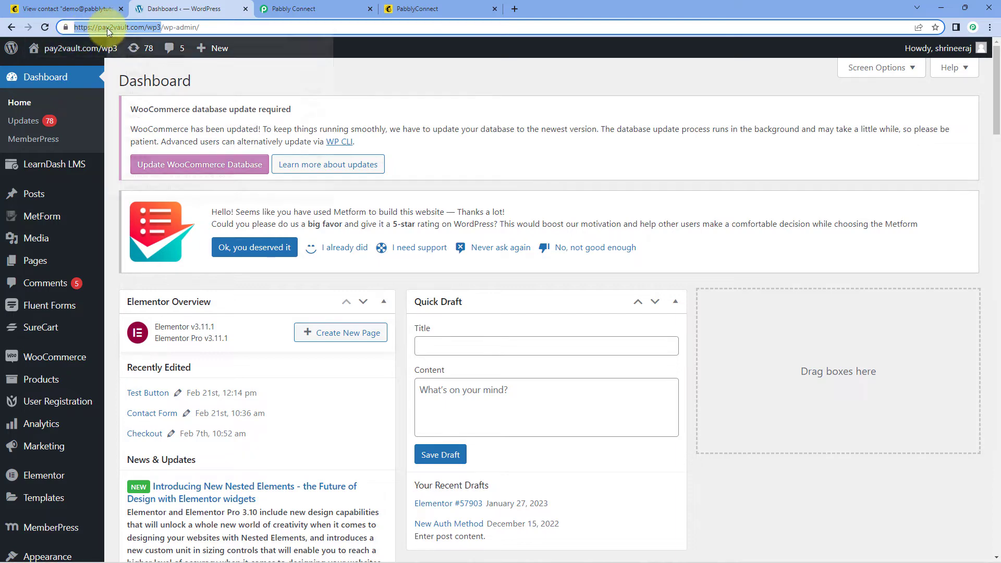
right_click(108, 28)
click(143, 100)
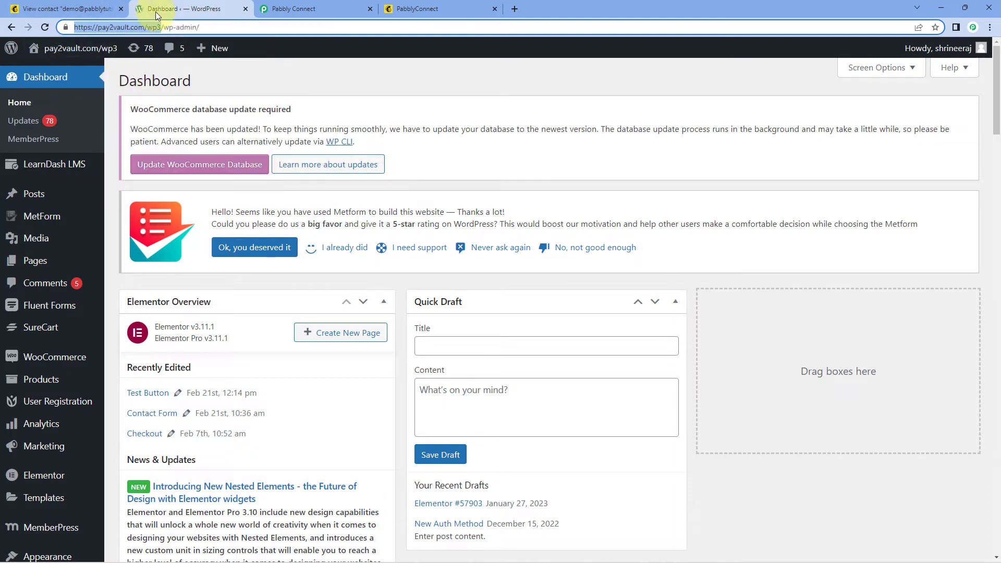
click(293, 8)
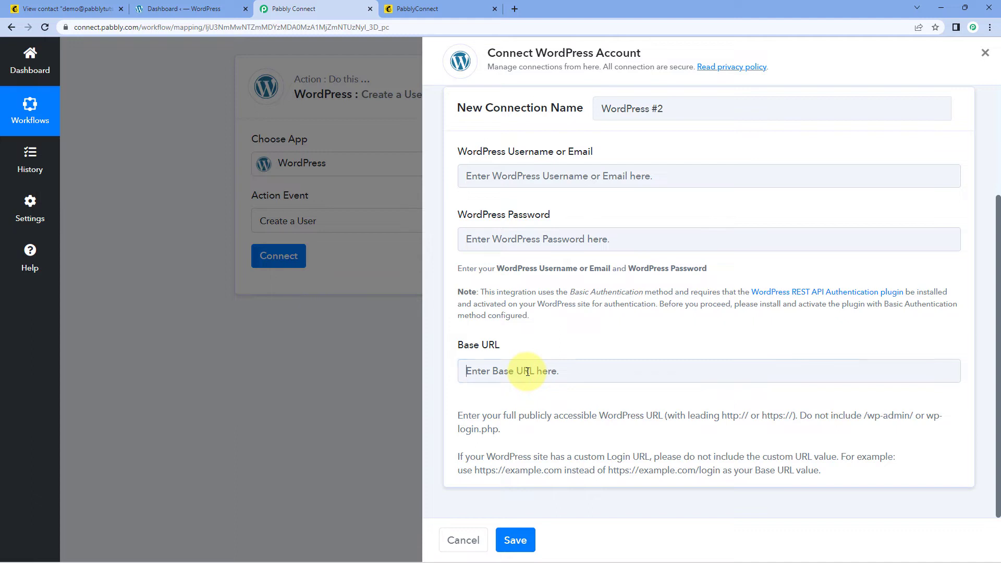
right_click(518, 371)
click(562, 264)
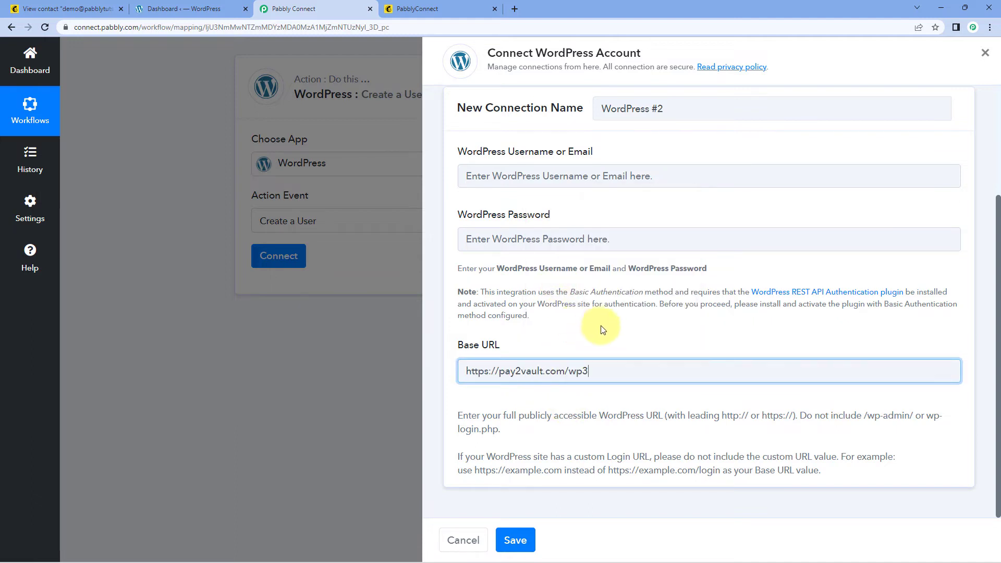
click(602, 330)
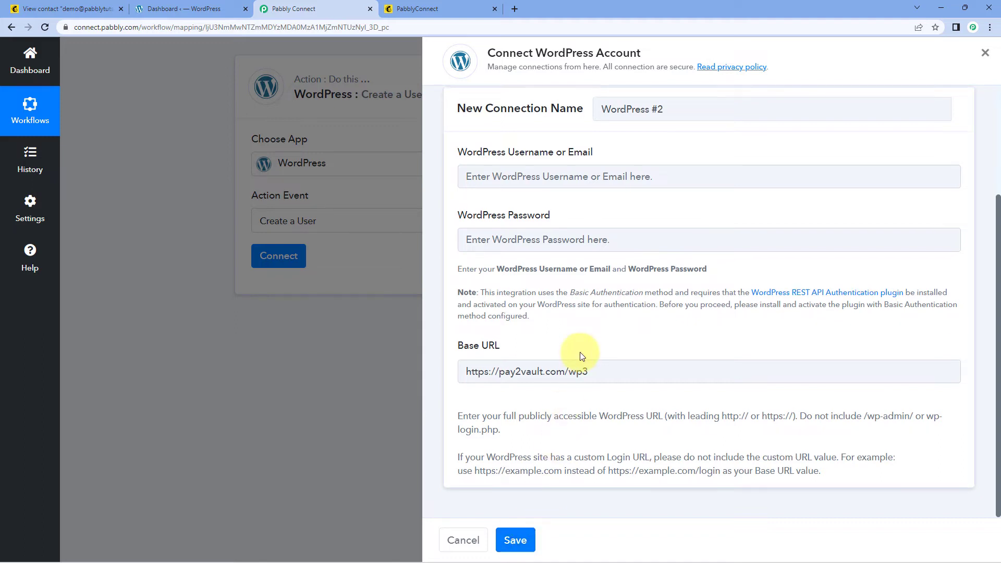
Step: Use the existing WordPress #1 connection instead and save it
scroll(579, 352, up, 3)
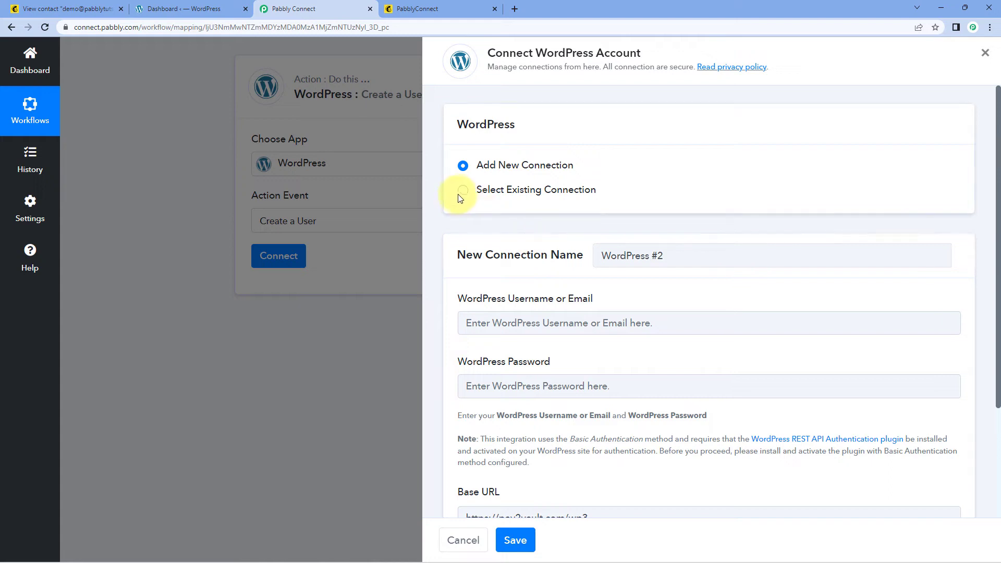
click(462, 193)
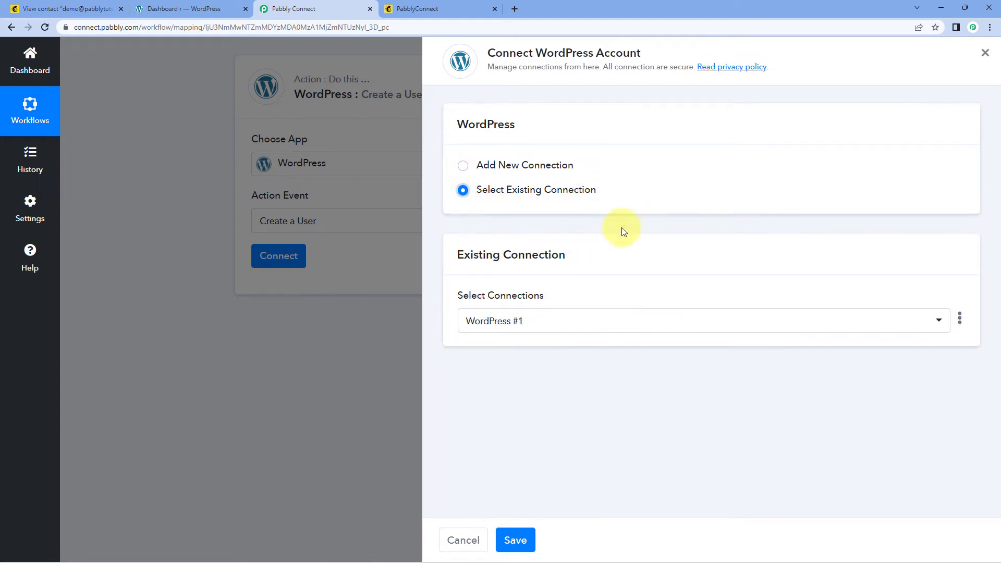
click(516, 540)
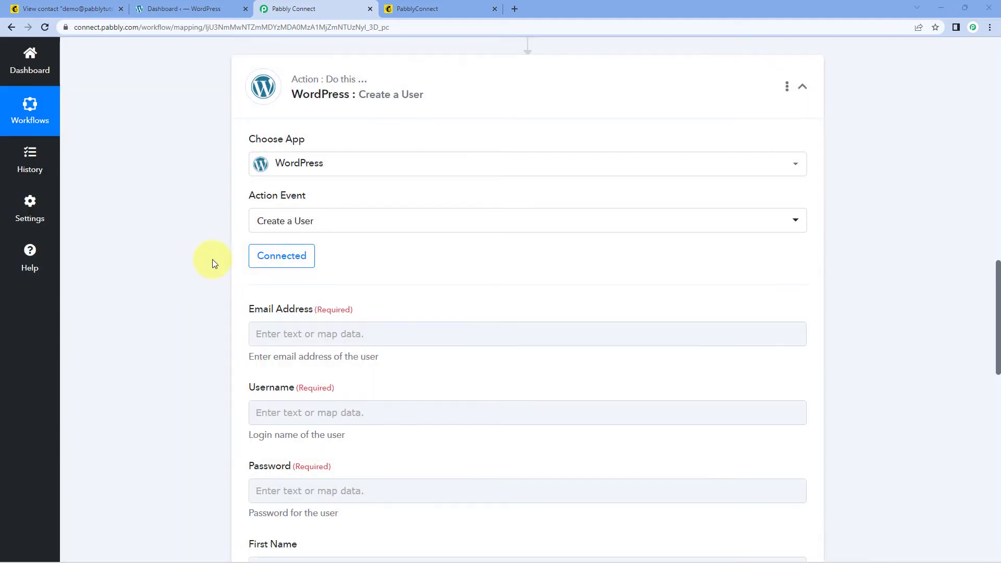
Step: Inspect the subscriber's sample email value, checking their contact page in Mailchimp
scroll(208, 248, down, 2)
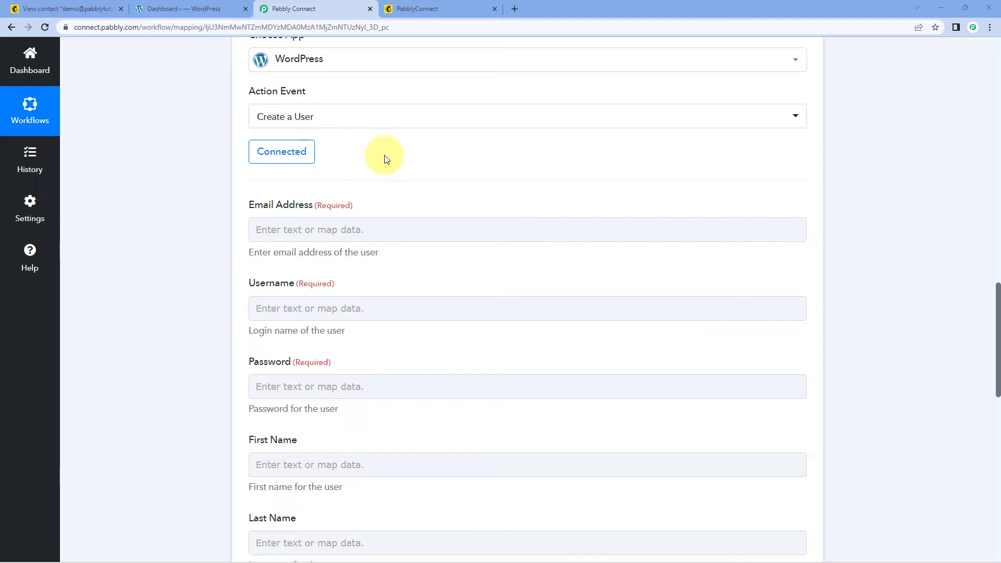
scroll(431, 195, up, 10)
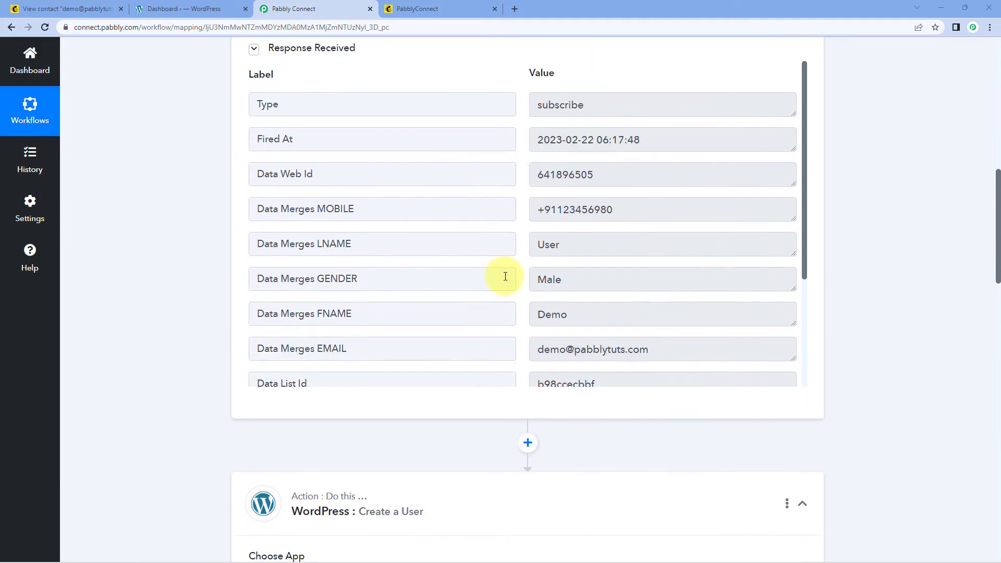
scroll(505, 276, down, 3)
drag(670, 190, 536, 193)
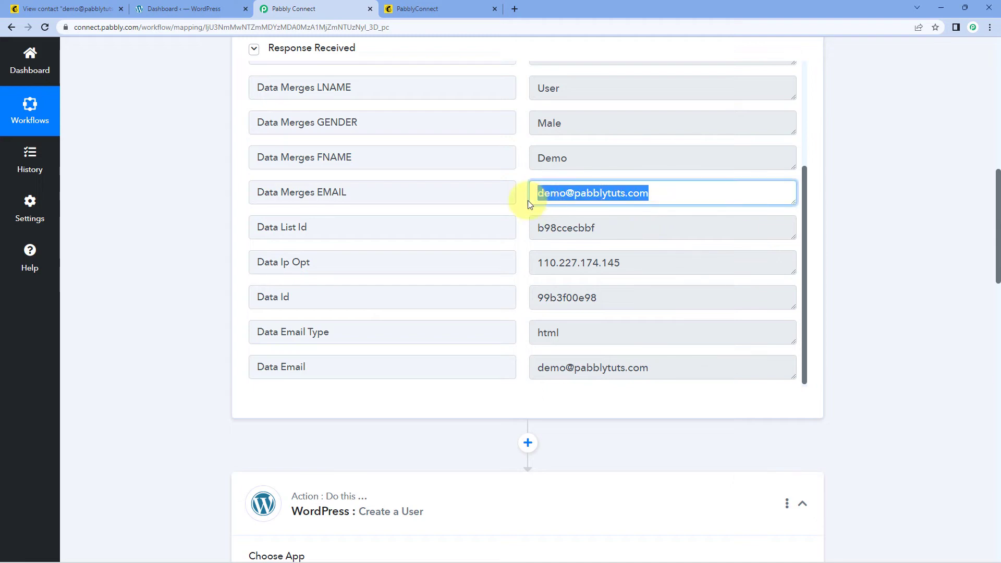
click(78, 10)
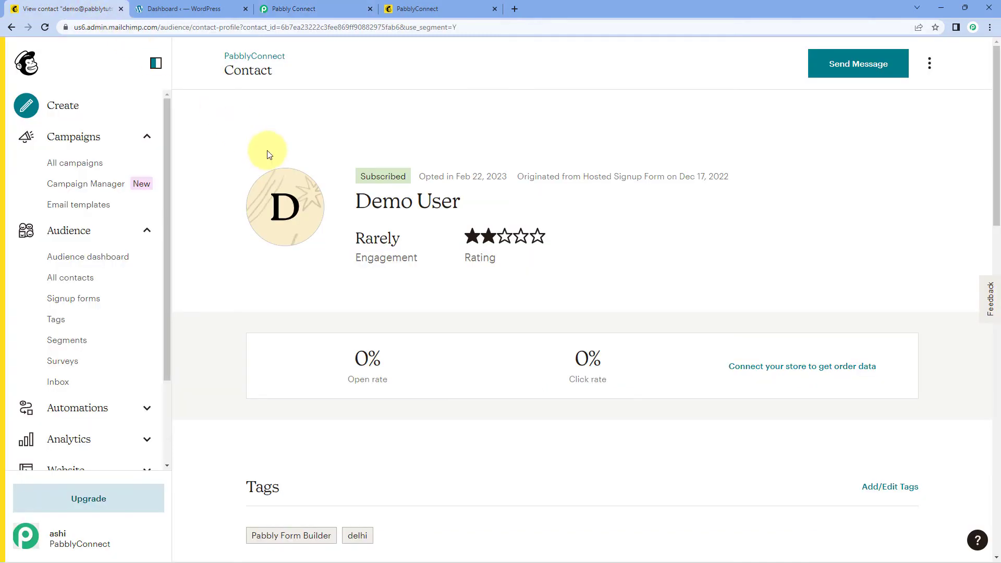
click(293, 9)
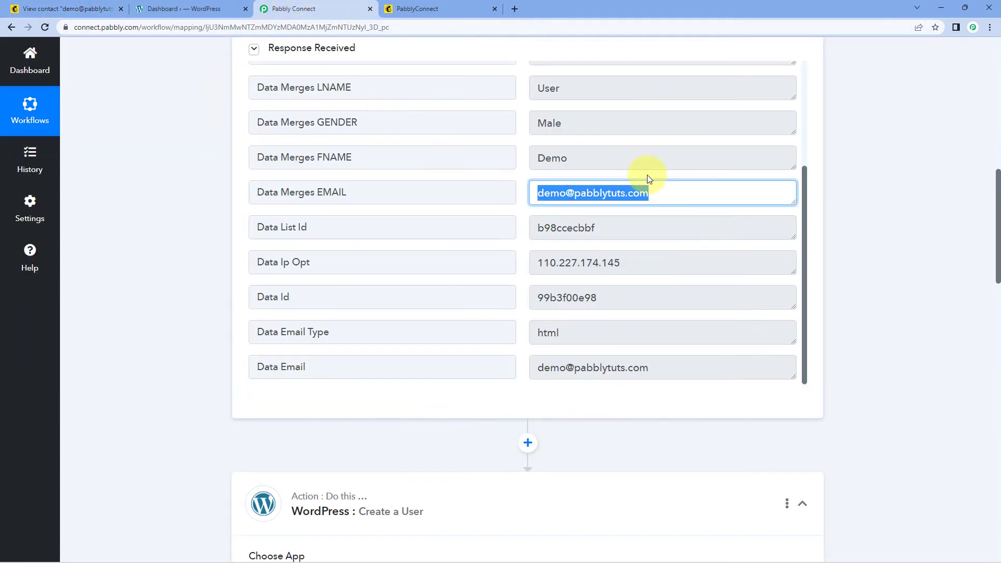
click(656, 191)
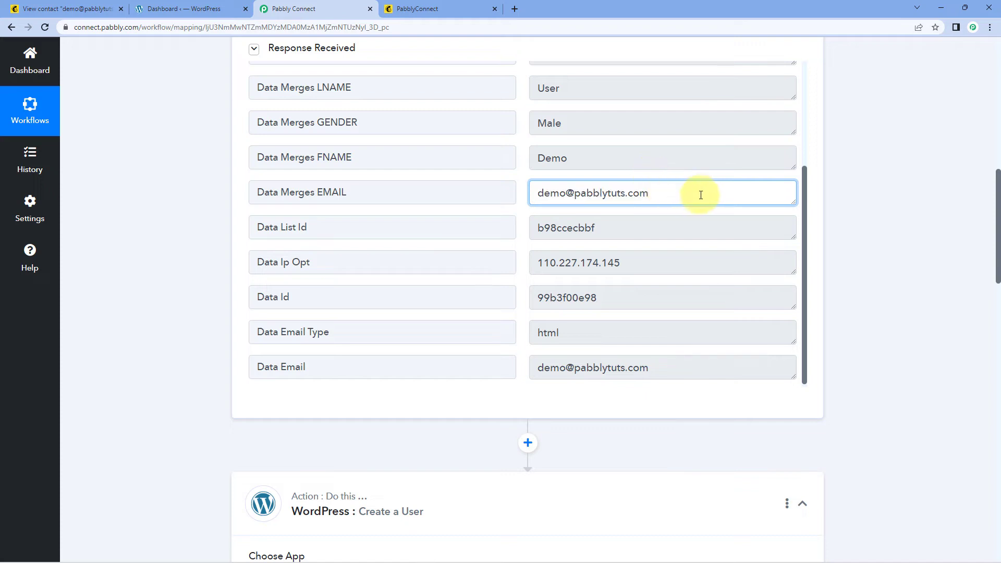
drag(699, 194, 519, 202)
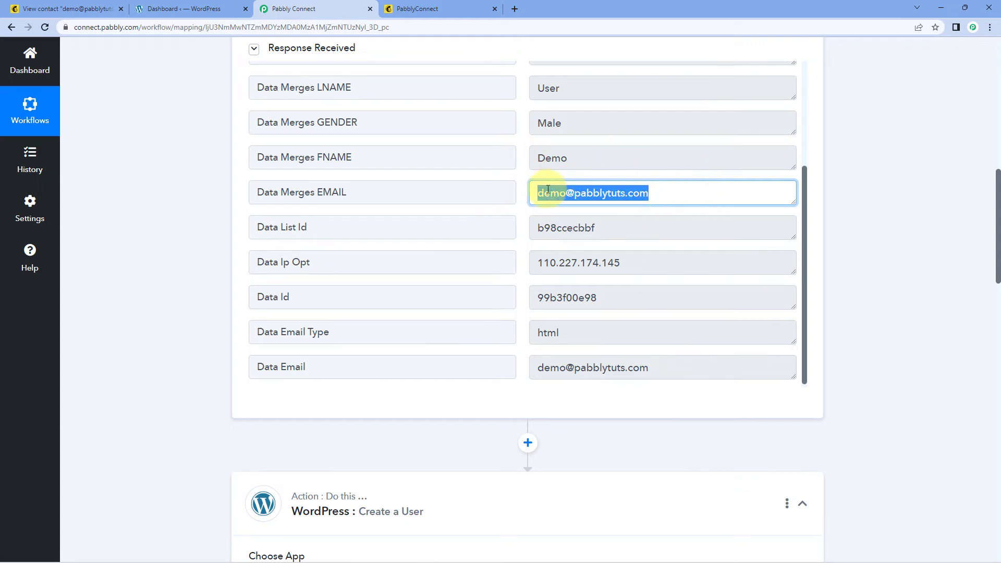
click(510, 193)
click(632, 196)
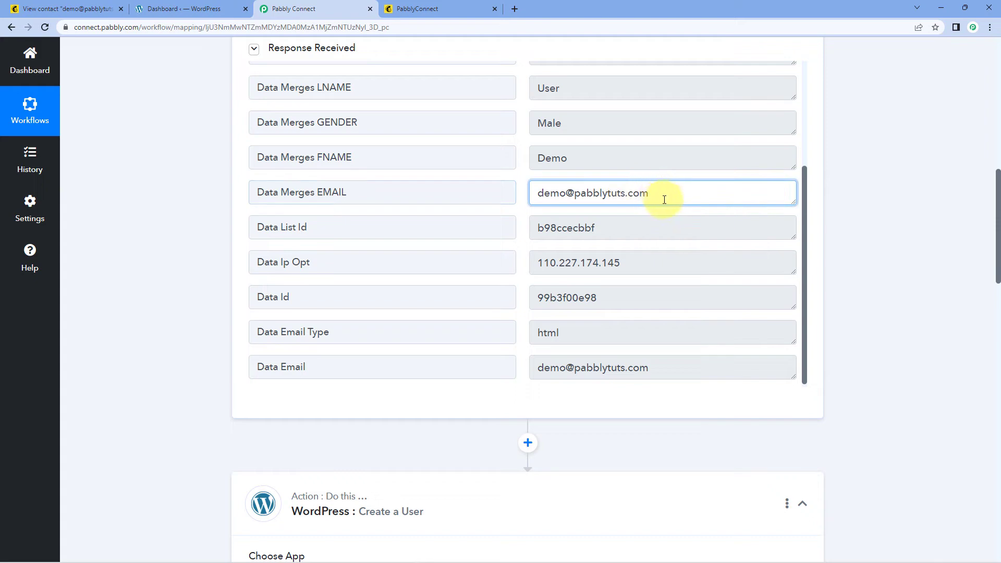
drag(664, 201, 514, 205)
click(194, 257)
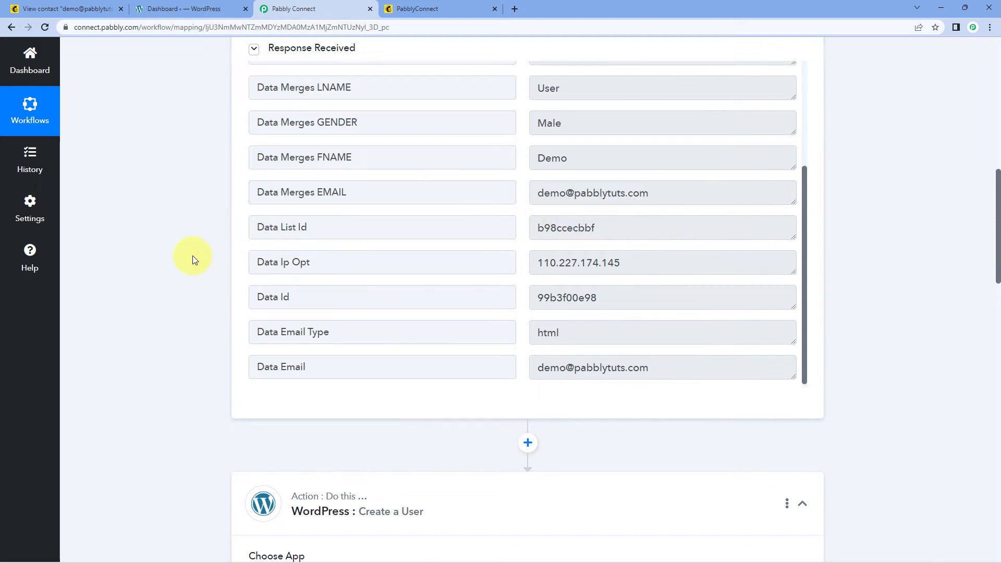
scroll(197, 258, down, 6)
scroll(197, 259, down, 6)
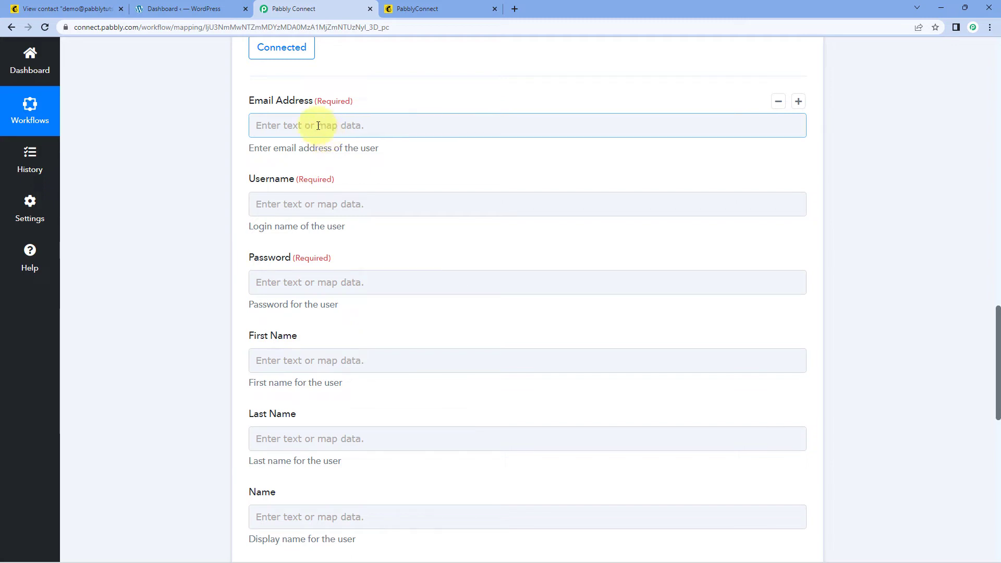
Step: Map Email Address to MailChimp: New Subscriber's Data Merges EMAIL value
click(308, 125)
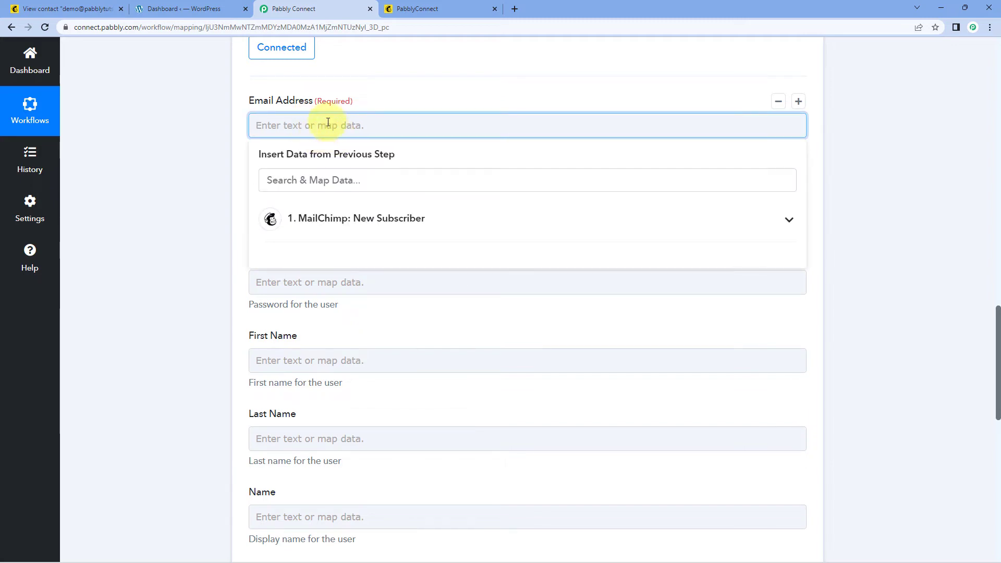
click(360, 217)
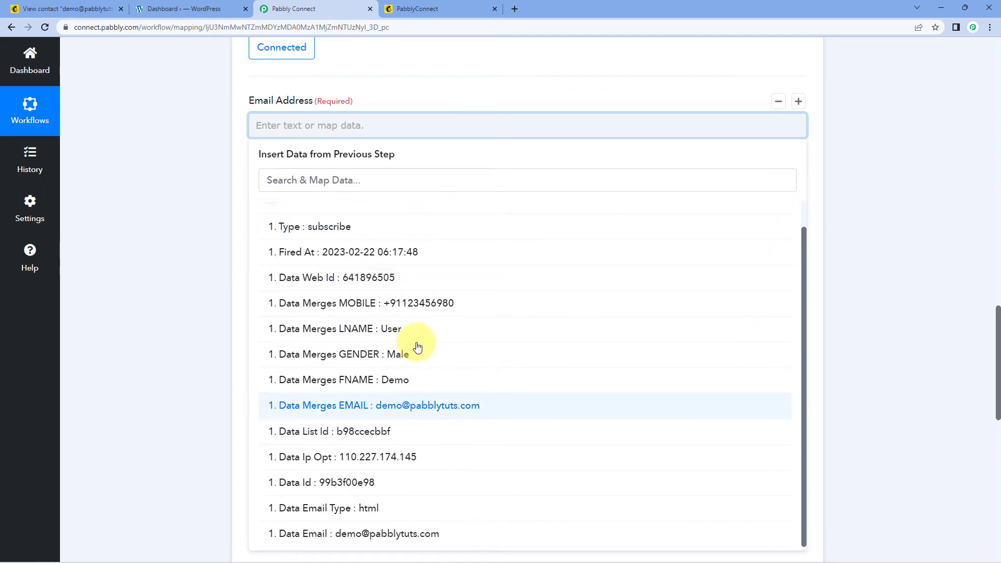
click(352, 412)
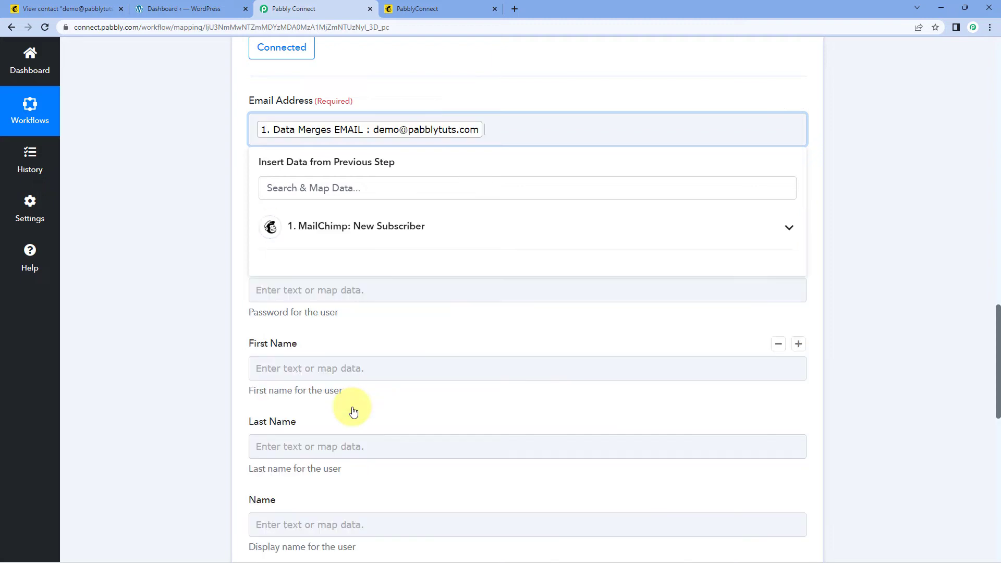
click(195, 241)
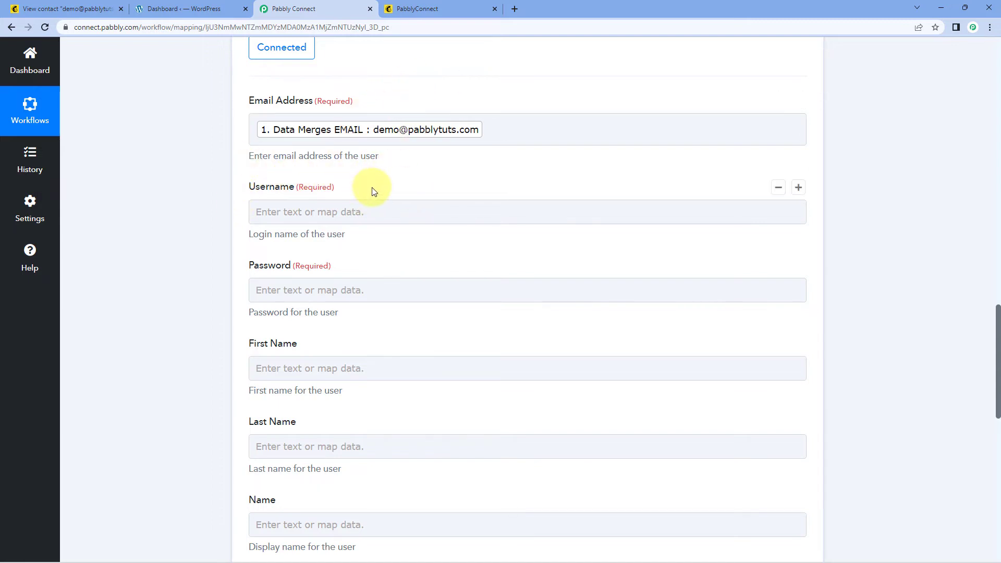
Step: Review the subscriber's sample email address shown in the form
scroll(371, 187, up, 2)
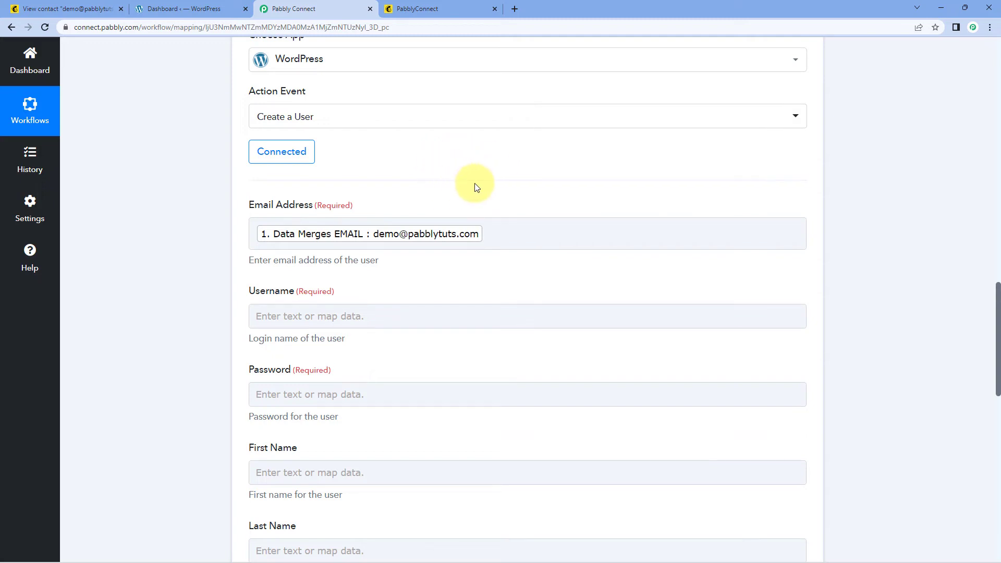
scroll(474, 188, up, 9)
drag(671, 192, 523, 222)
click(521, 213)
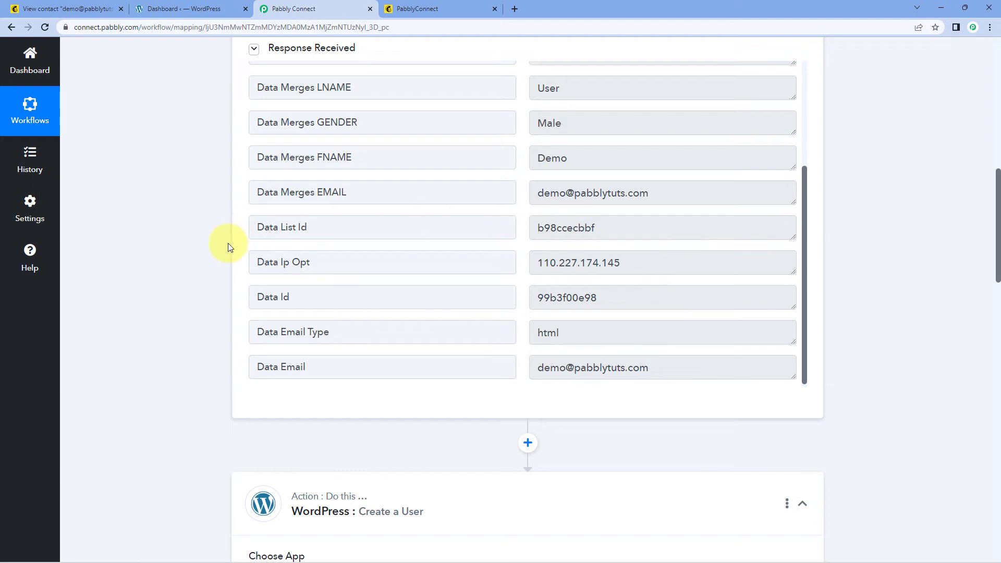
scroll(227, 246, down, 5)
scroll(227, 250, down, 2)
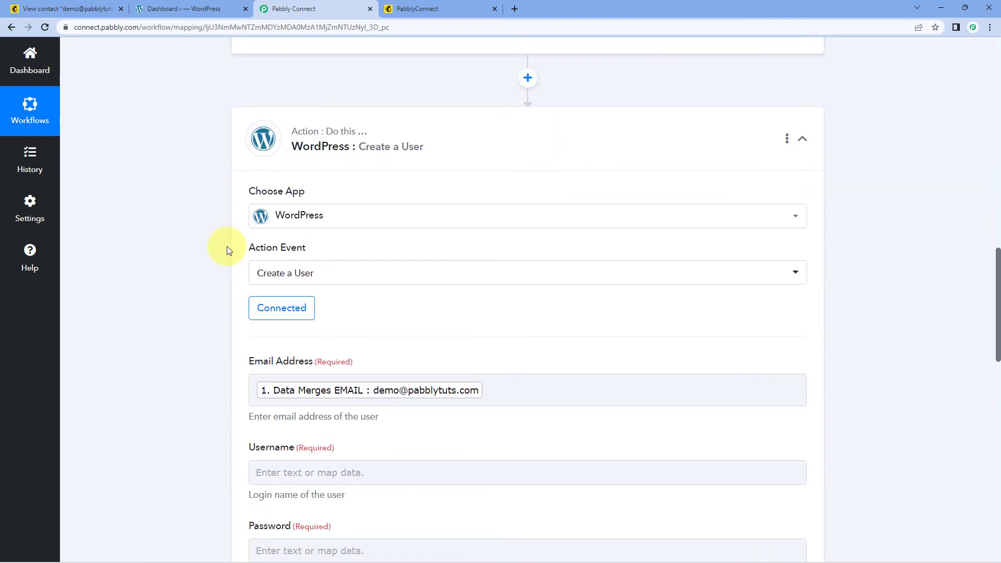
scroll(226, 246, up, 7)
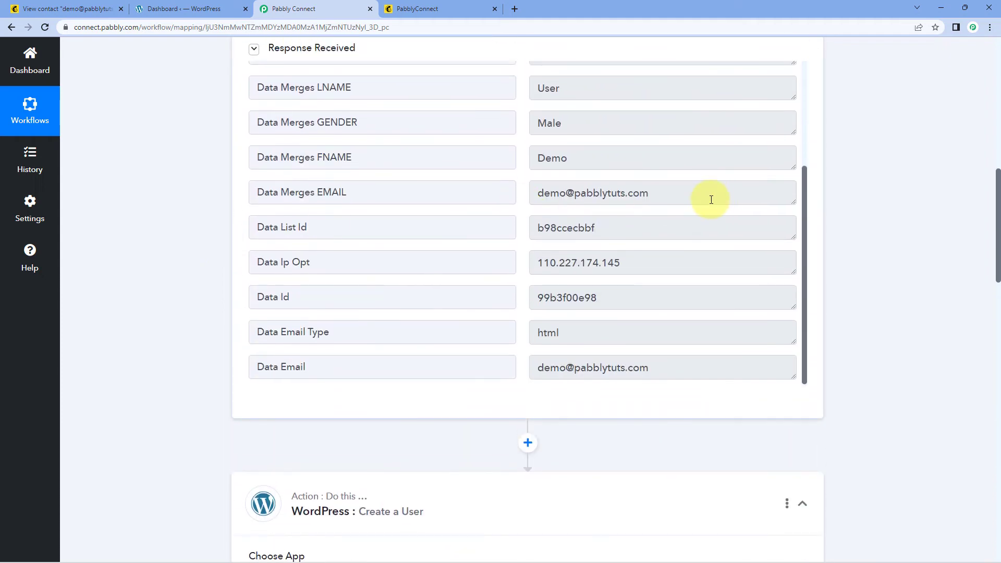
drag(708, 197, 530, 196)
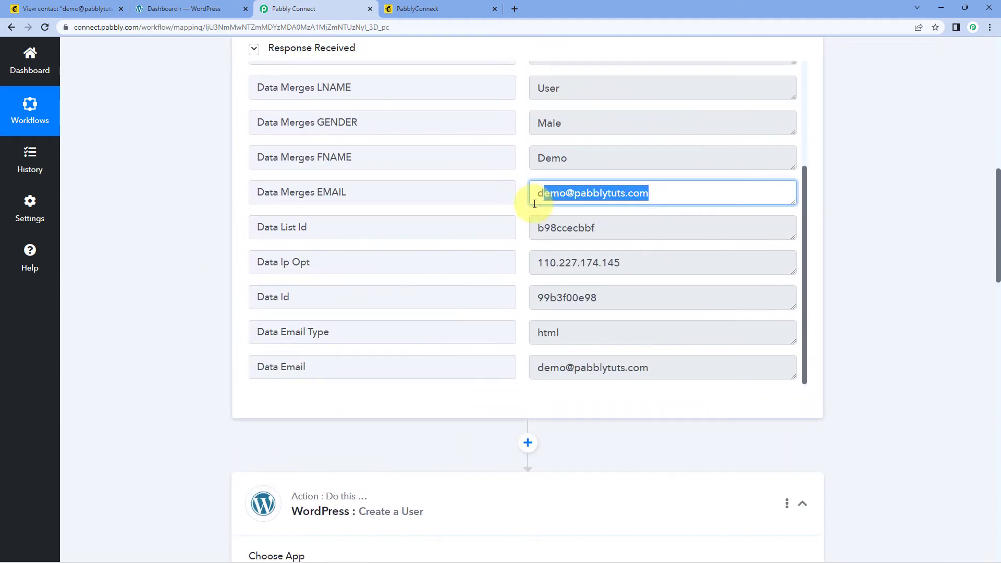
click(523, 198)
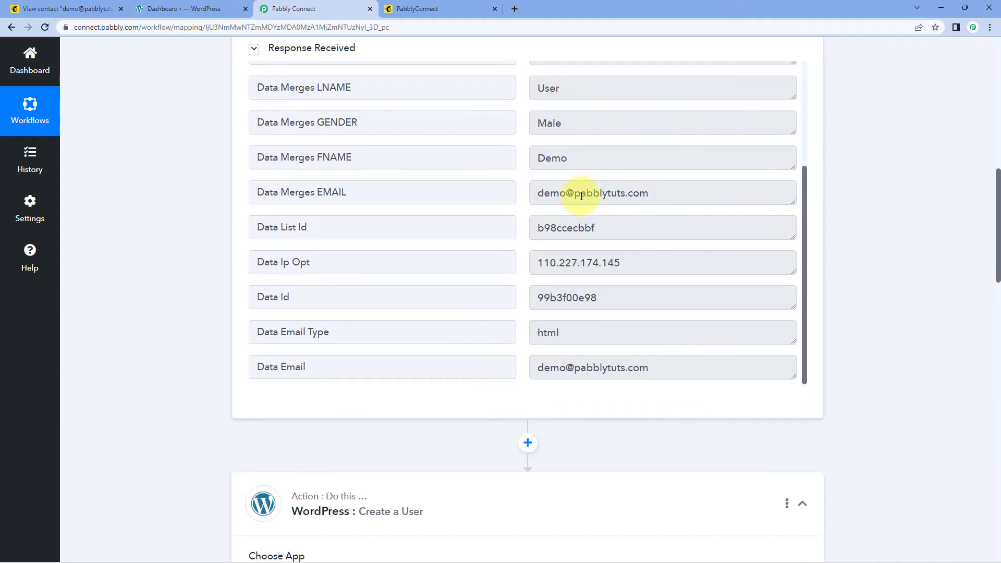
drag(663, 197, 493, 206)
click(211, 243)
scroll(211, 243, down, 12)
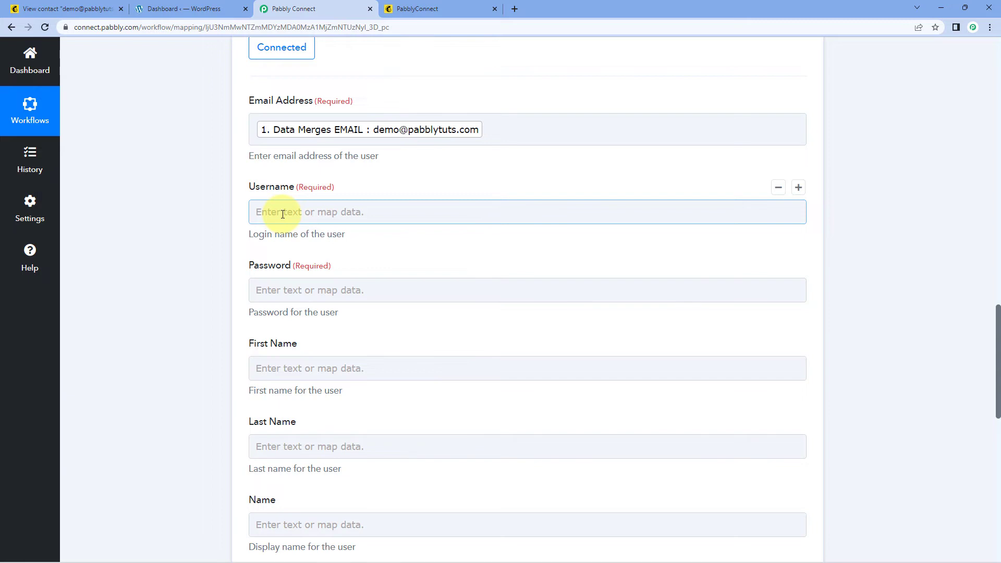
Step: Map Username to the subscriber's Data Merges EMAIL value
click(283, 214)
scroll(330, 208, down, 1)
click(380, 252)
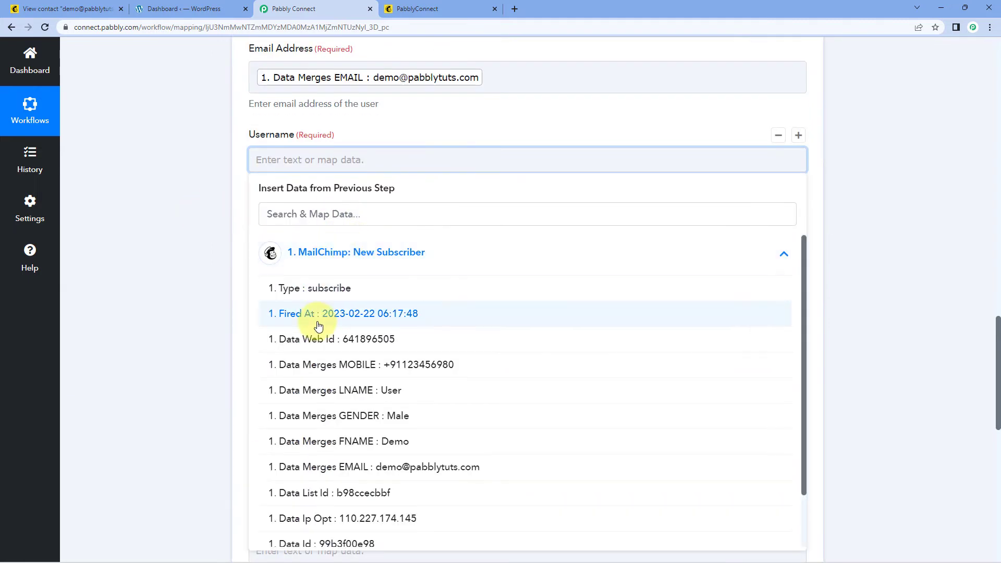
scroll(318, 326, down, 1)
click(330, 404)
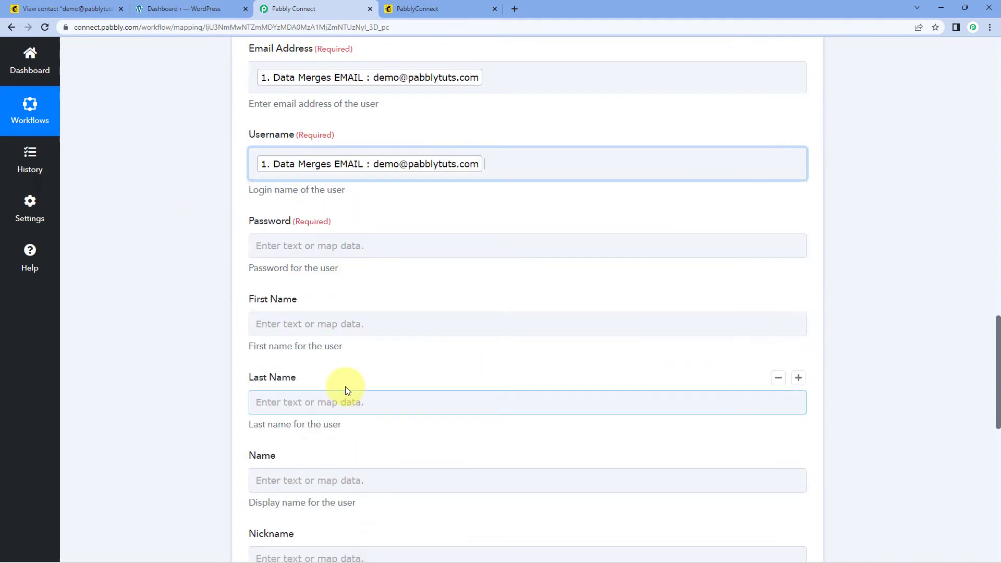
click(196, 229)
scroll(364, 188, up, 1)
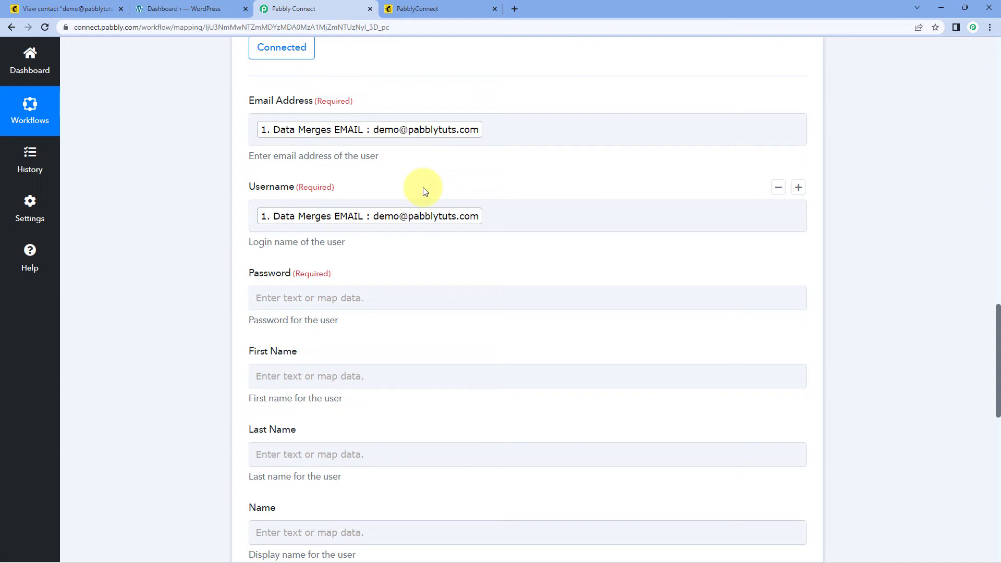
scroll(425, 191, down, 1)
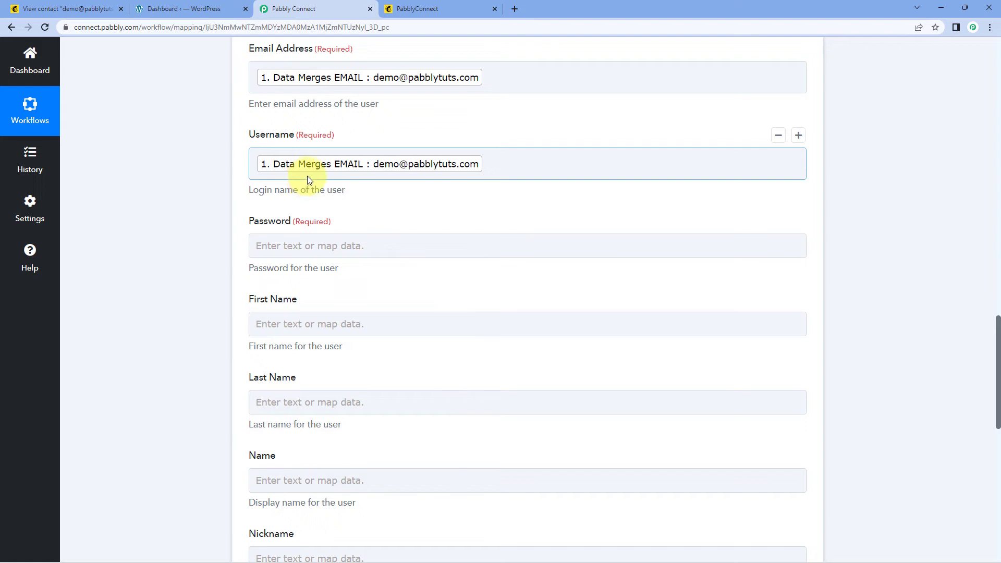
Step: Map Password to the subscriber's Data Merges MOBILE value
click(290, 247)
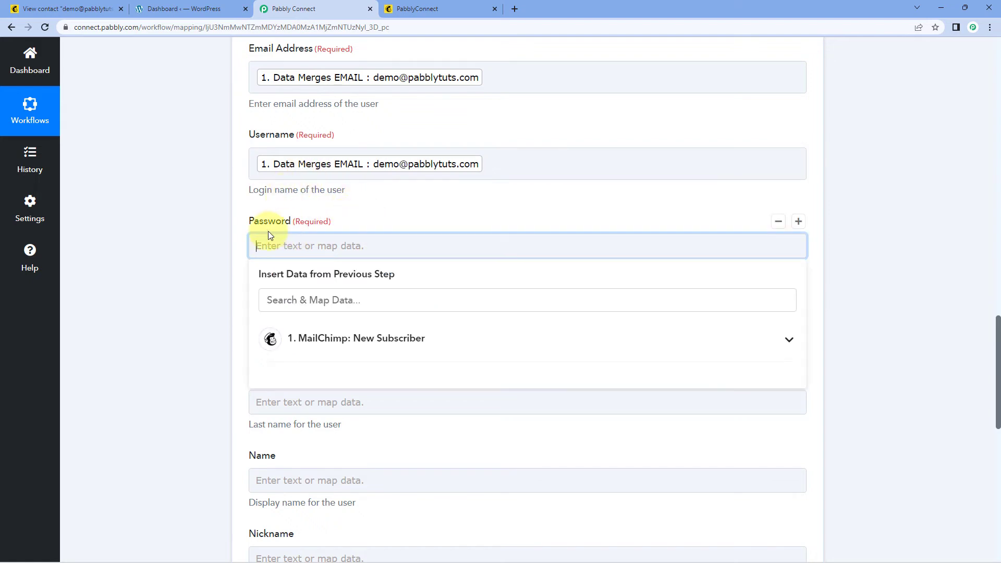
click(342, 344)
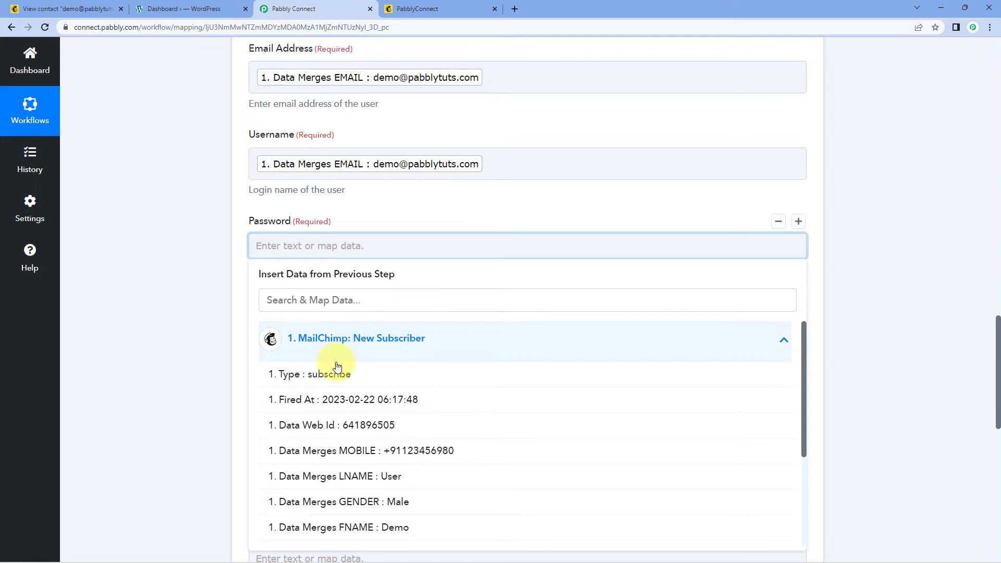
click(380, 452)
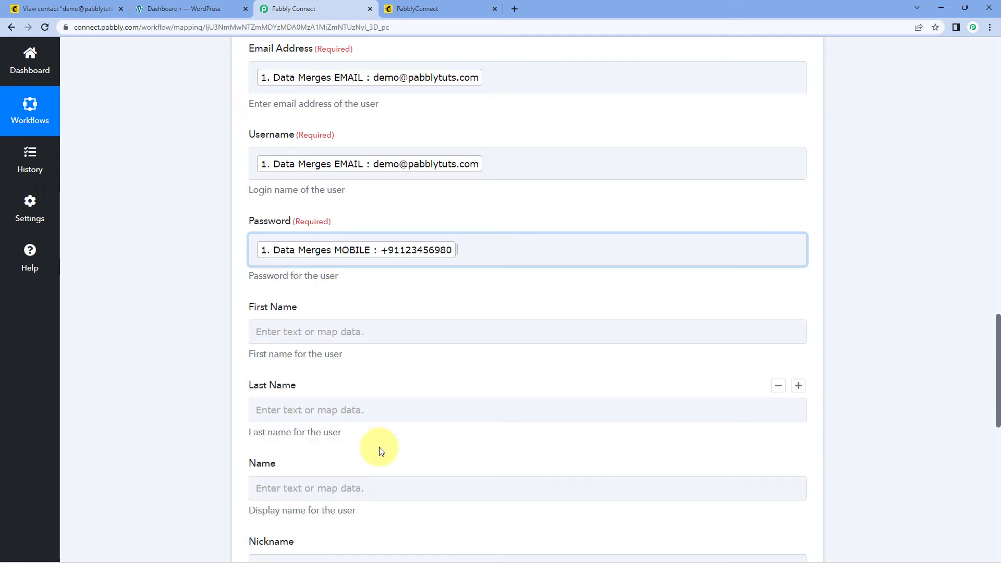
click(224, 275)
click(436, 8)
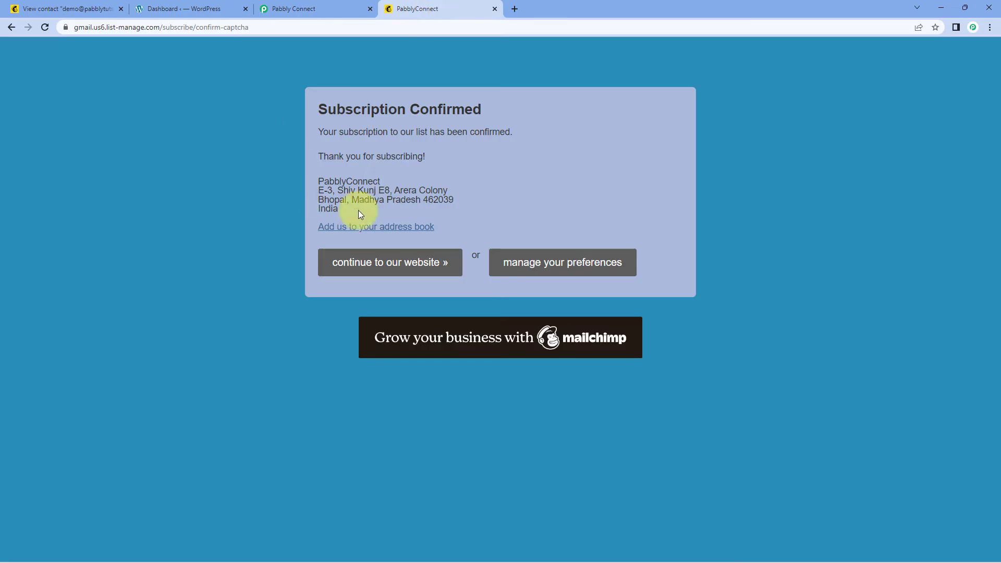
click(314, 8)
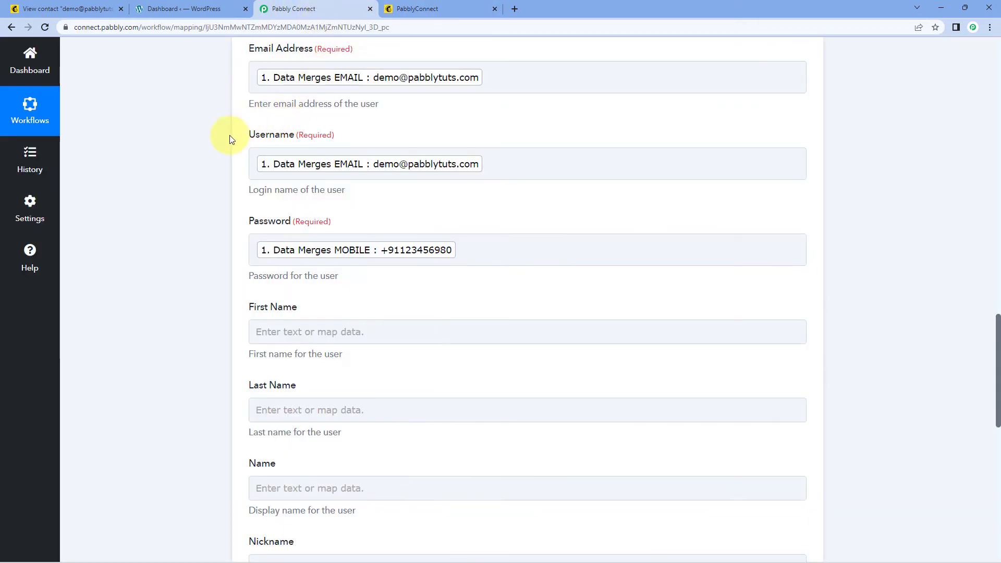
scroll(227, 137, down, 1)
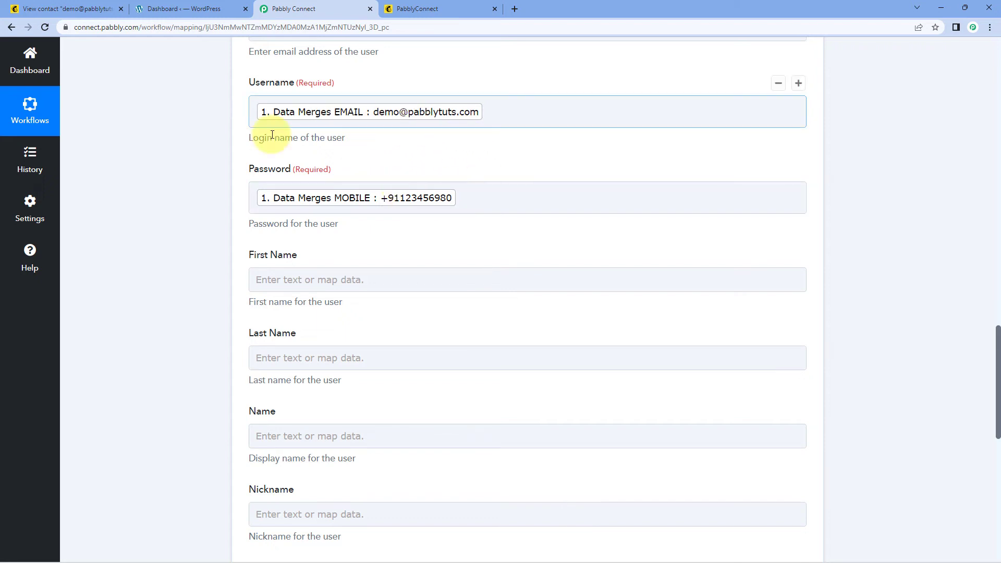
Step: Map First Name to the subscriber's FNAME and Last Name to their LNAME
scroll(208, 179, down, 4)
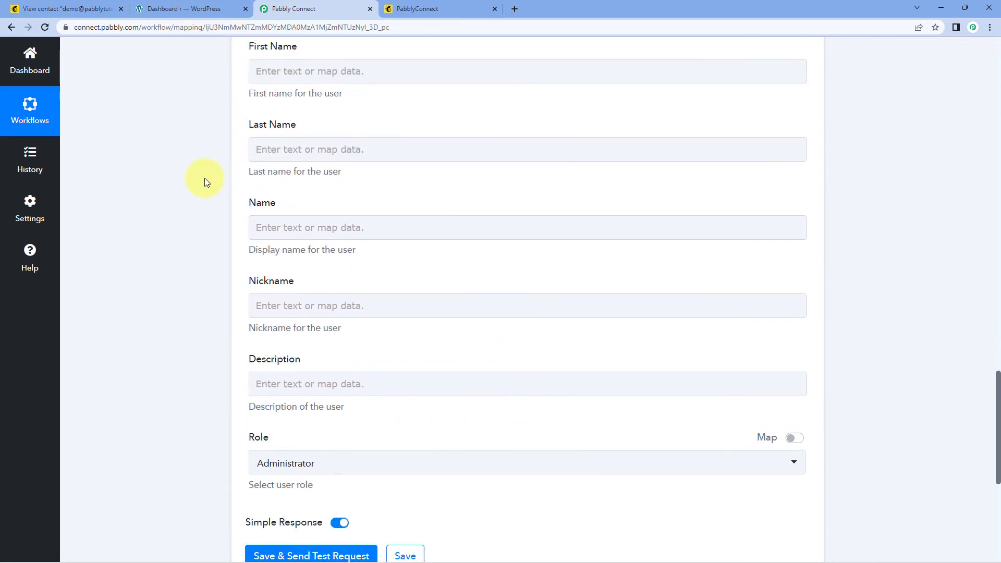
click(265, 70)
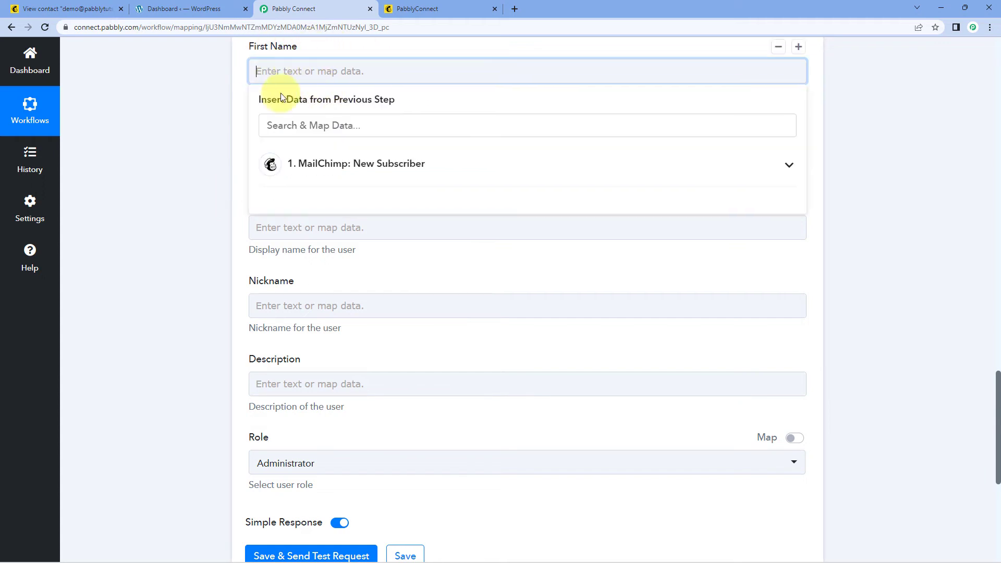
click(341, 169)
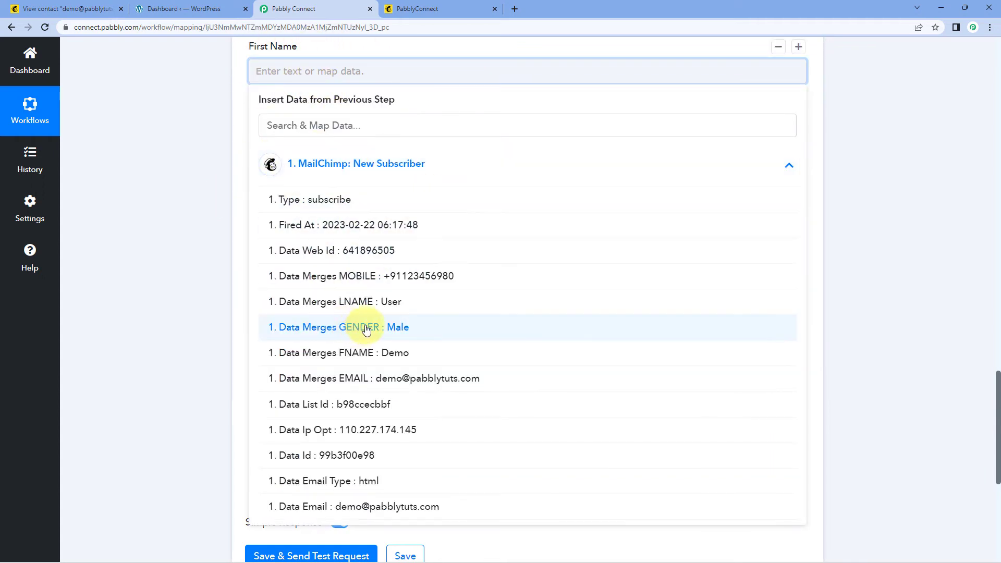
click(366, 353)
click(174, 166)
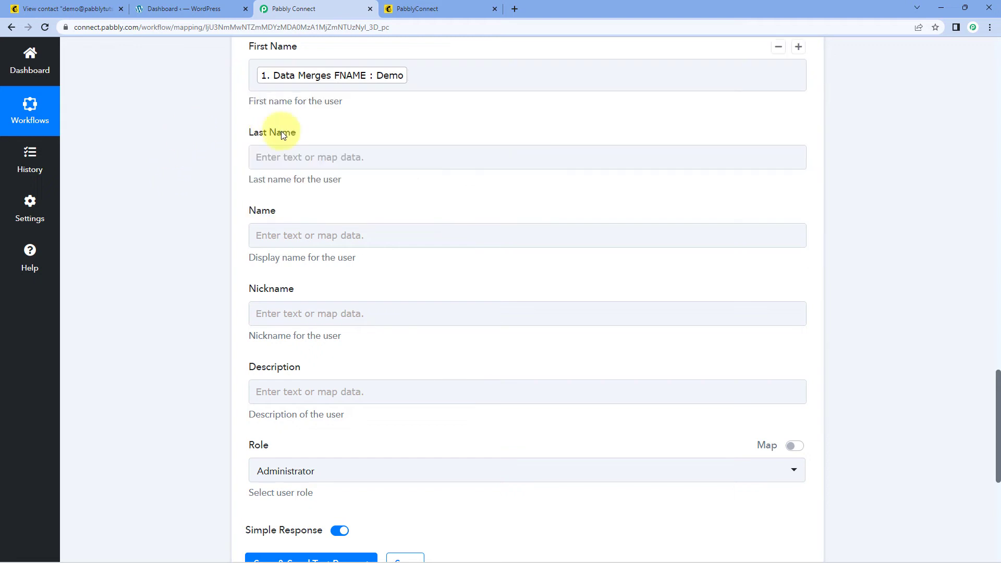
click(259, 157)
click(323, 251)
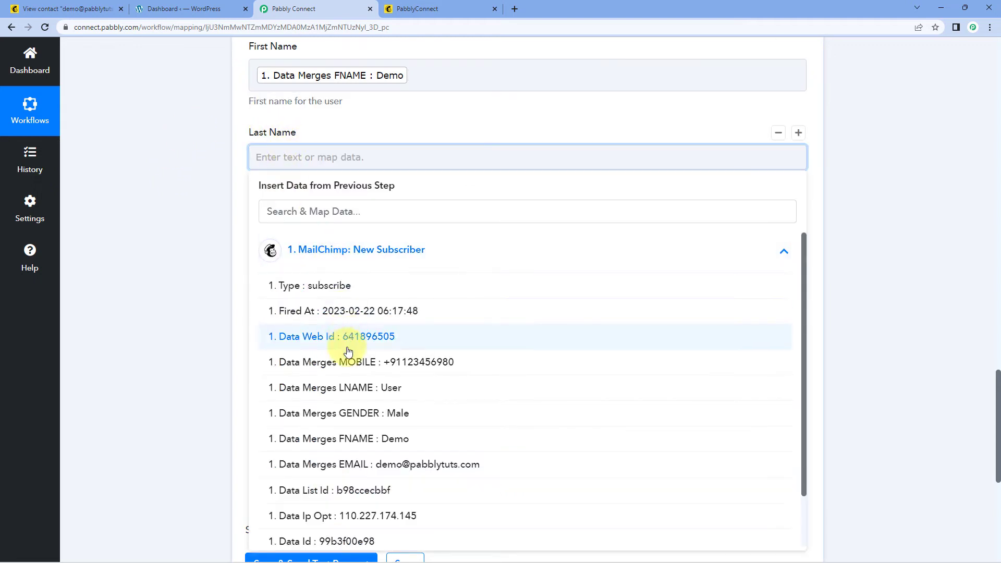
click(339, 388)
click(223, 245)
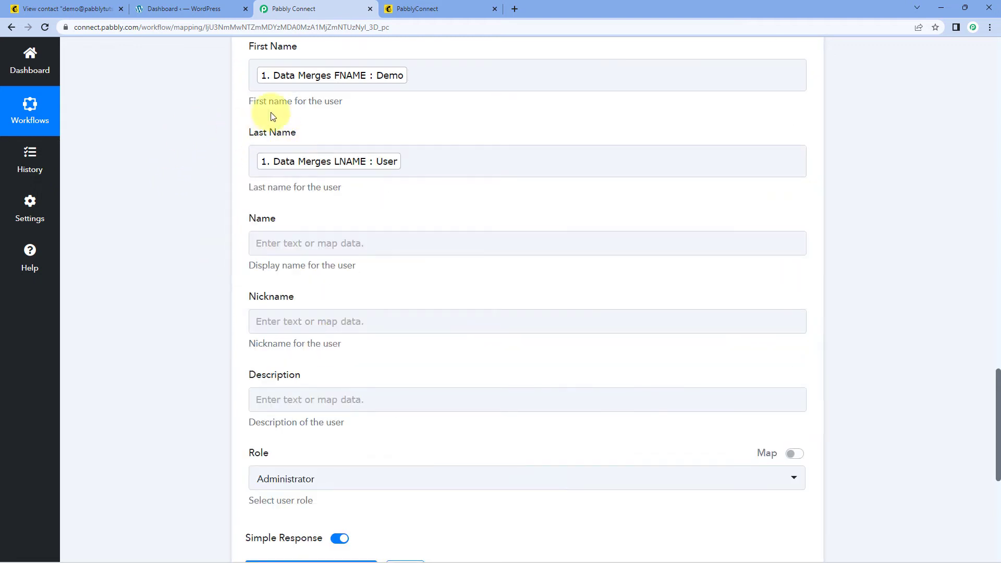
Step: Fill Name with the subscriber's FNAME followed by LNAME
scroll(302, 131, down, 1)
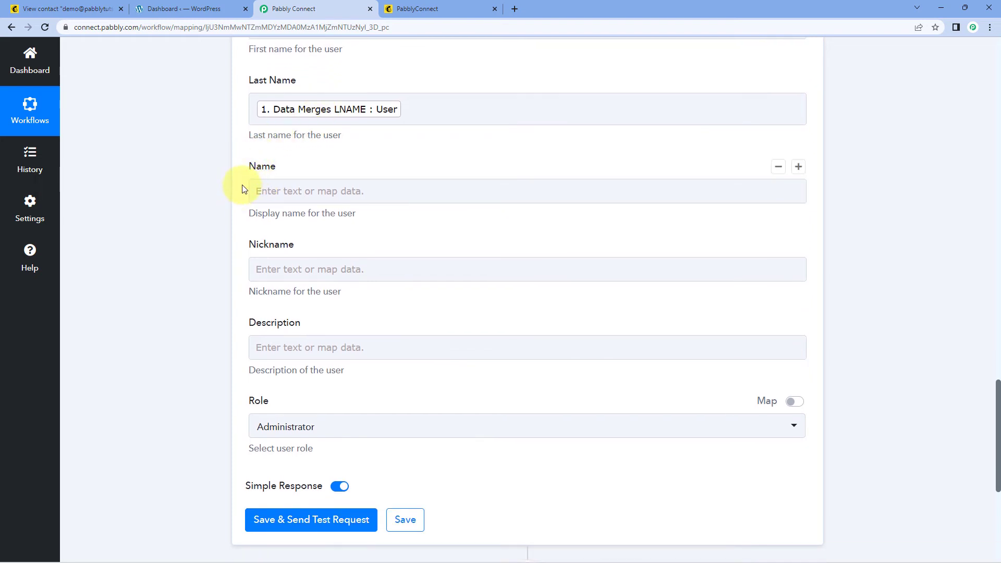
click(288, 190)
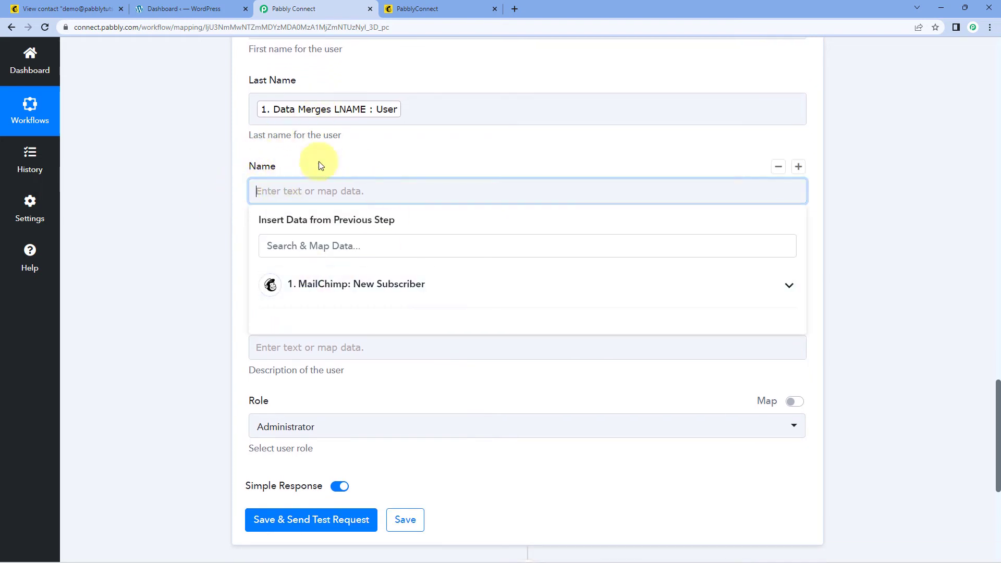
click(410, 286)
scroll(371, 406, down, 1)
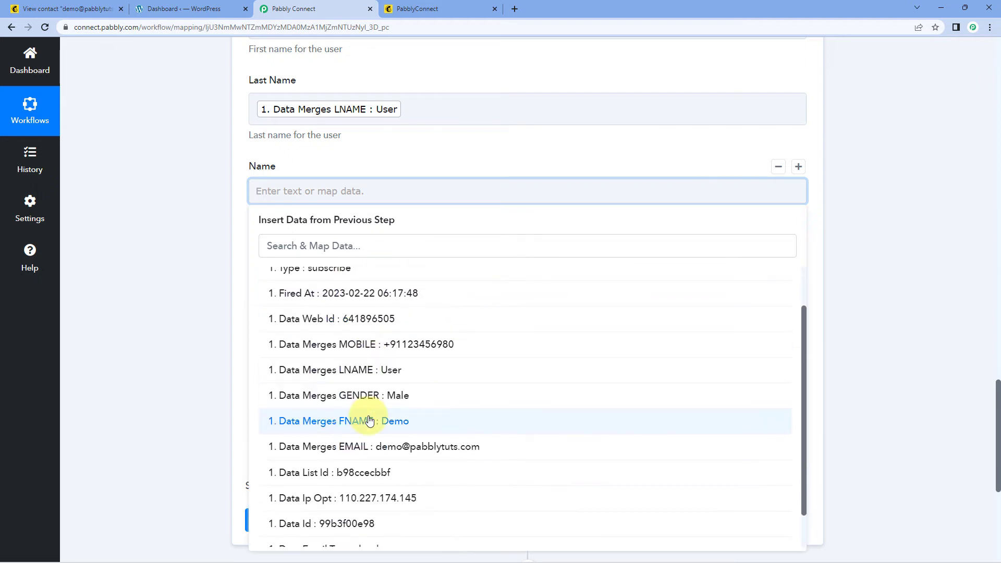
click(369, 420)
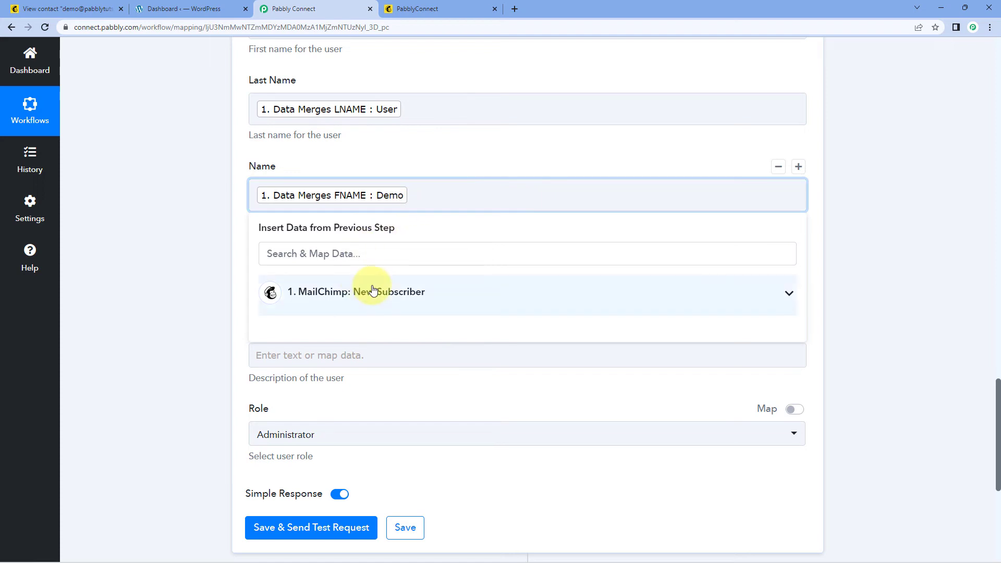
click(406, 288)
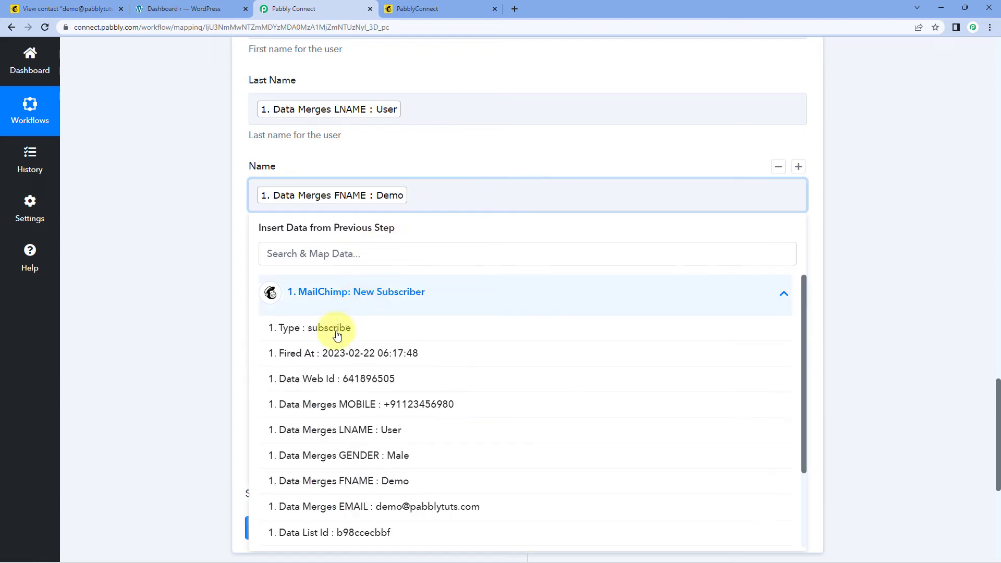
click(385, 431)
click(183, 233)
scroll(182, 233, down, 2)
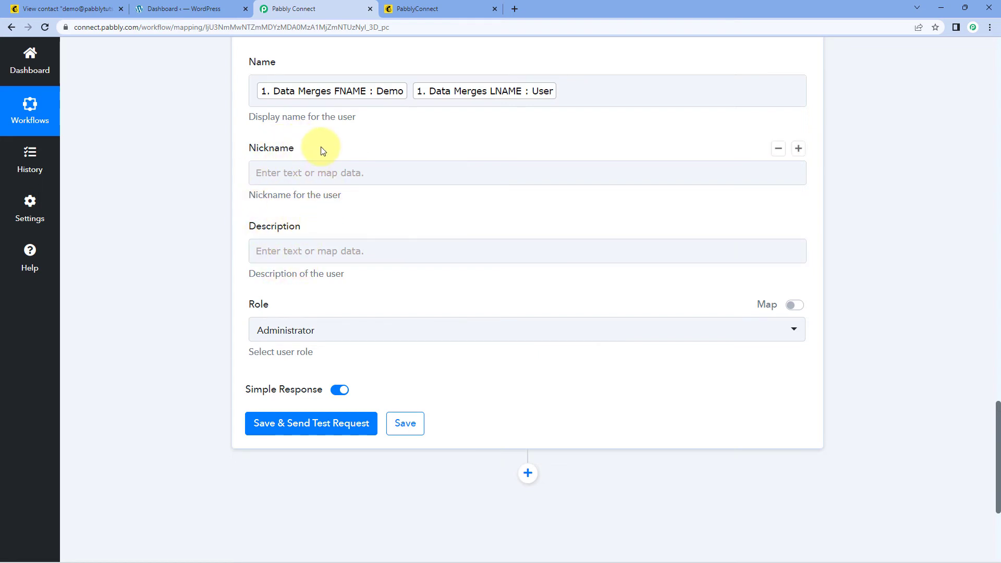
Step: Set the new user's Role to Subscriber instead of Administrator
scroll(321, 151, down, 2)
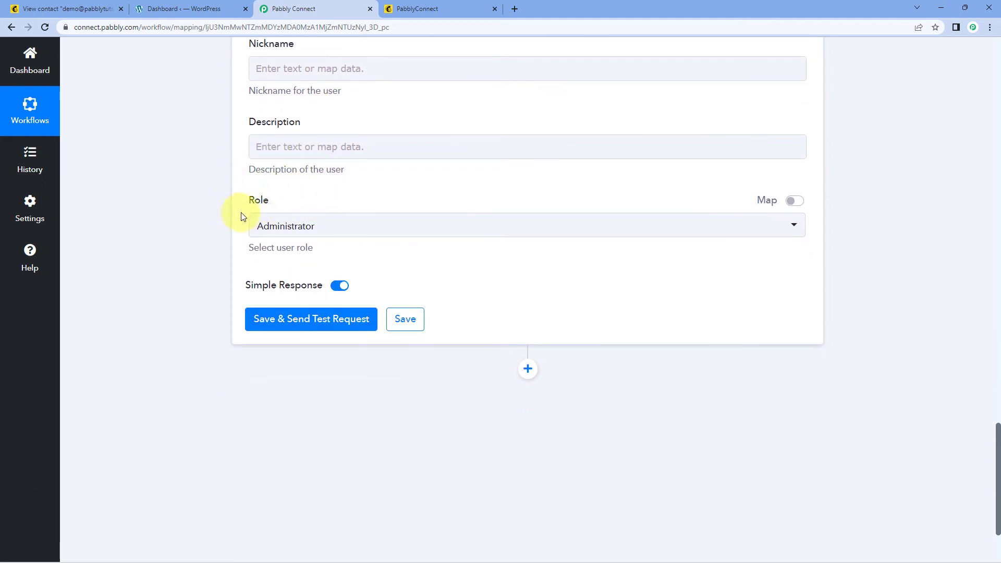
click(376, 229)
scroll(230, 183, down, 1)
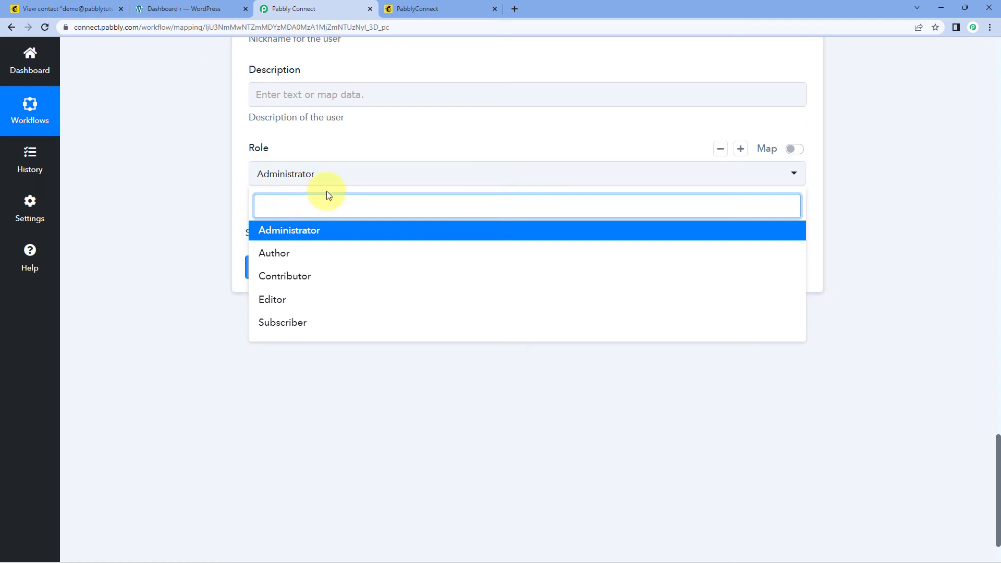
click(292, 322)
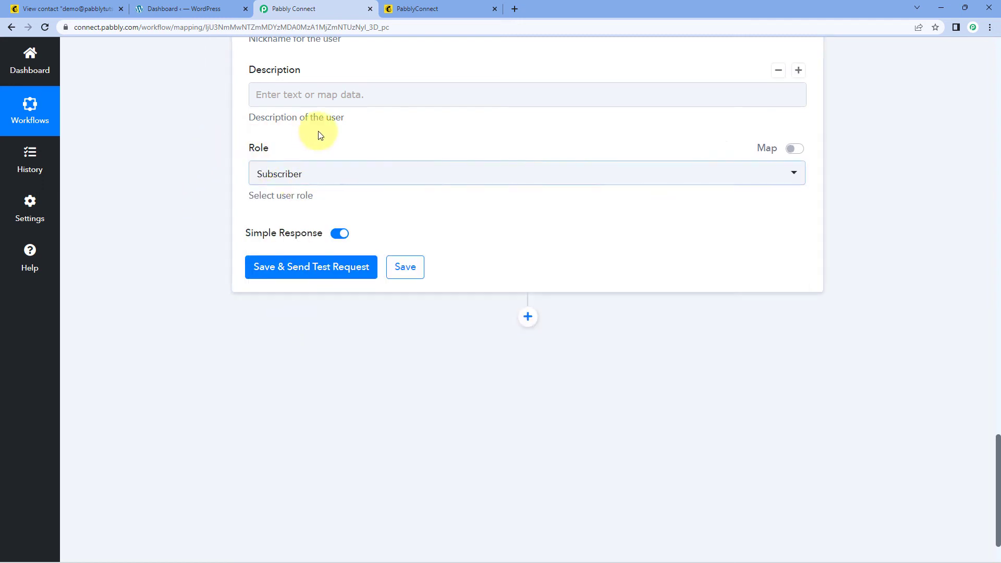
Step: Save the Create a User step and send a test request
scroll(328, 156, up, 5)
scroll(369, 130, up, 5)
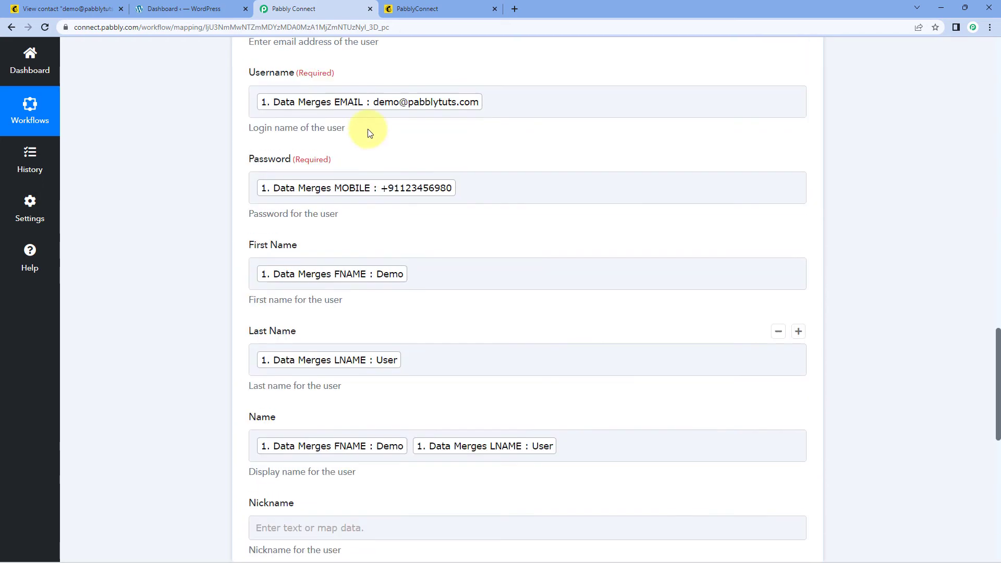
scroll(248, 194, down, 7)
scroll(255, 197, down, 2)
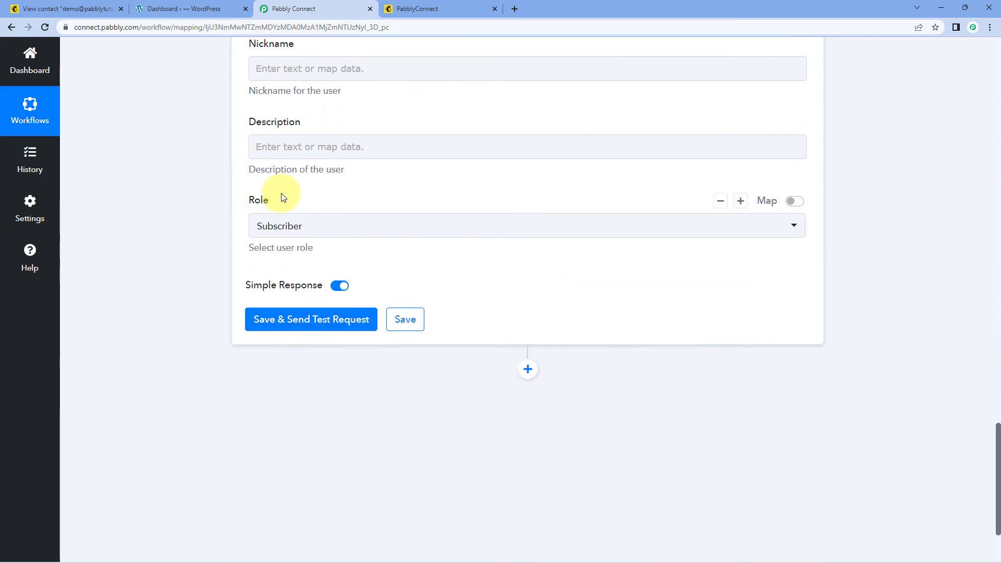
click(311, 327)
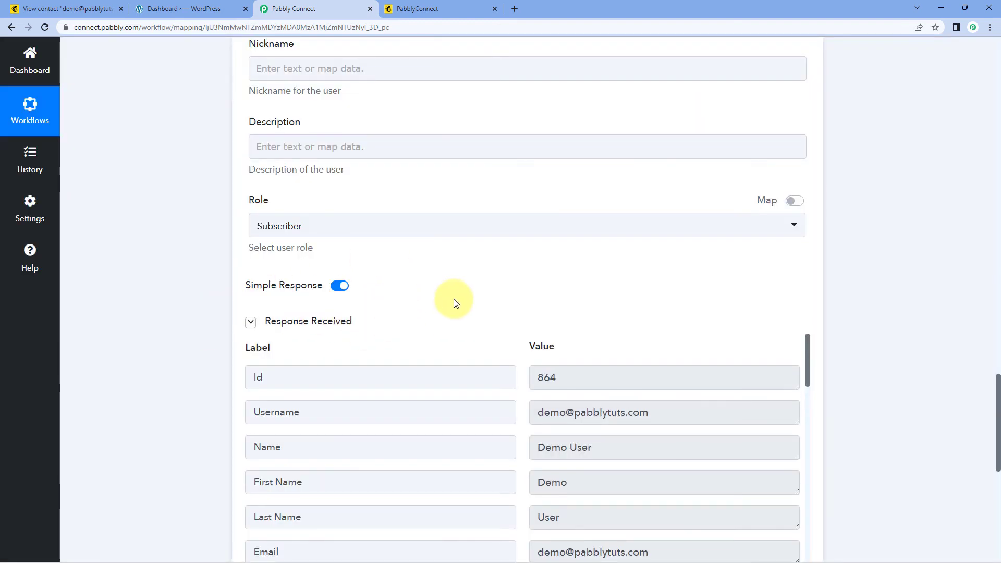
Step: Scroll through the test response showing user Id 864, username, names and email
scroll(453, 298, down, 2)
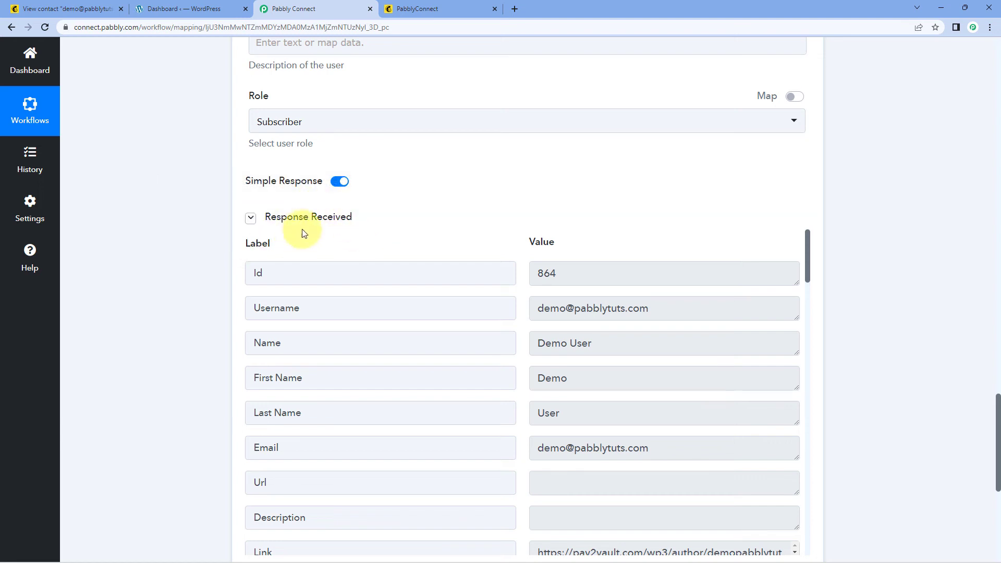
scroll(516, 240, down, 4)
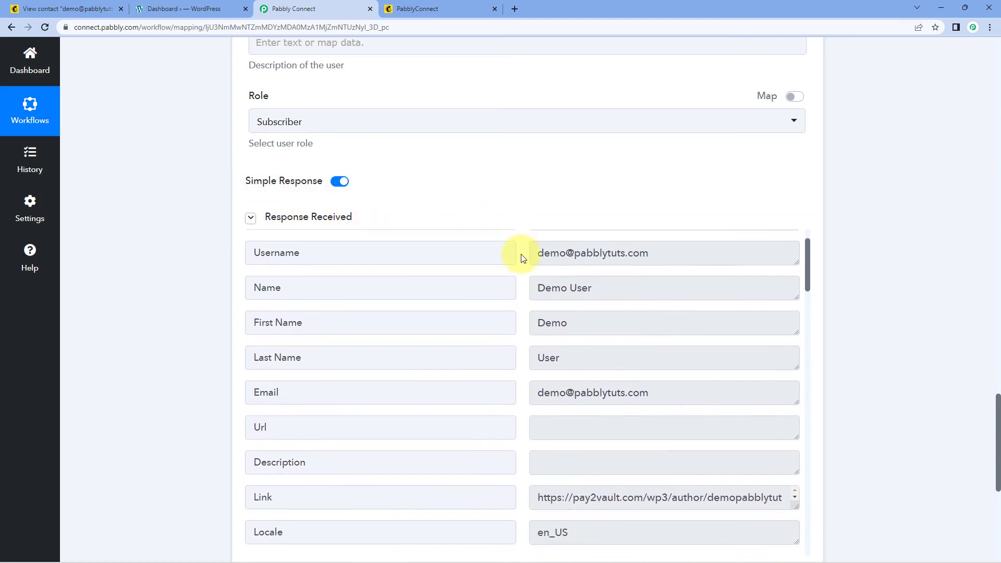
scroll(526, 290, up, 5)
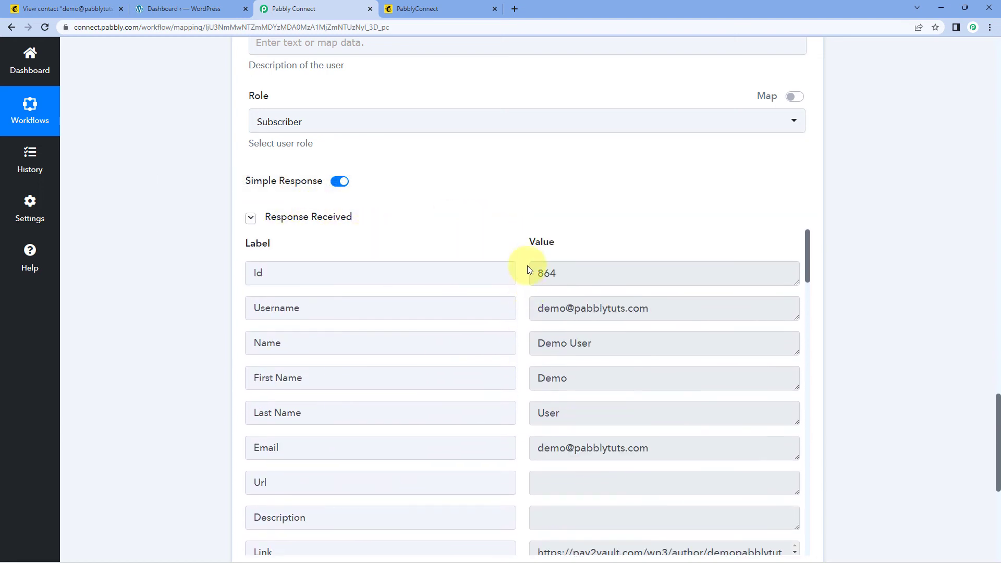
scroll(521, 245, up, 6)
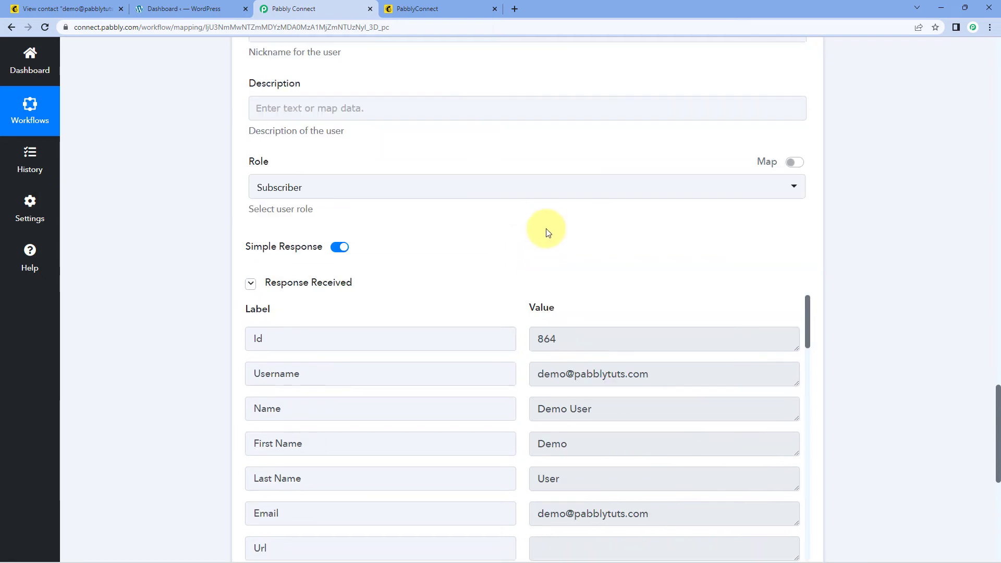
scroll(521, 245, up, 7)
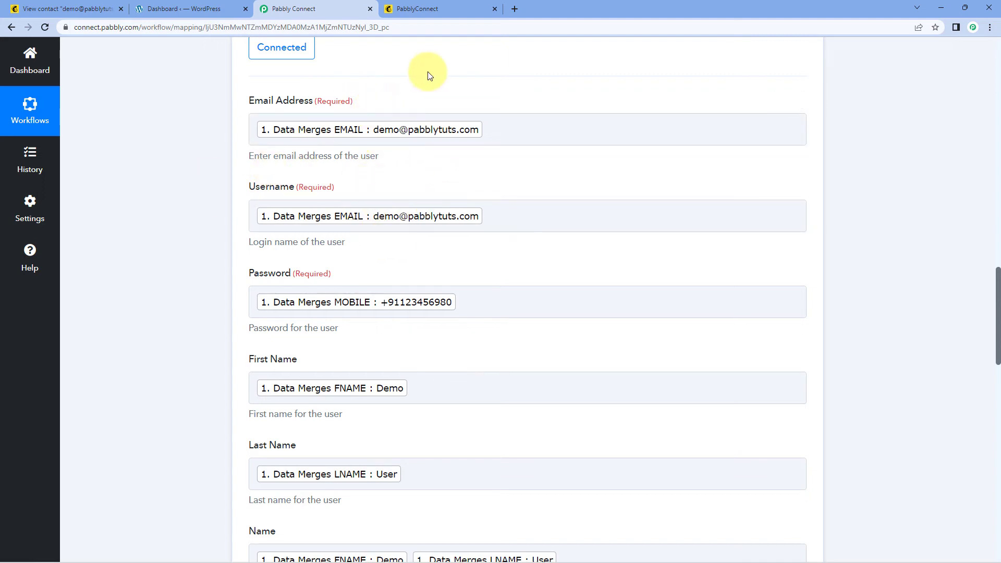
Step: In WordPress, open Users > All Users and look over the user list
click(215, 4)
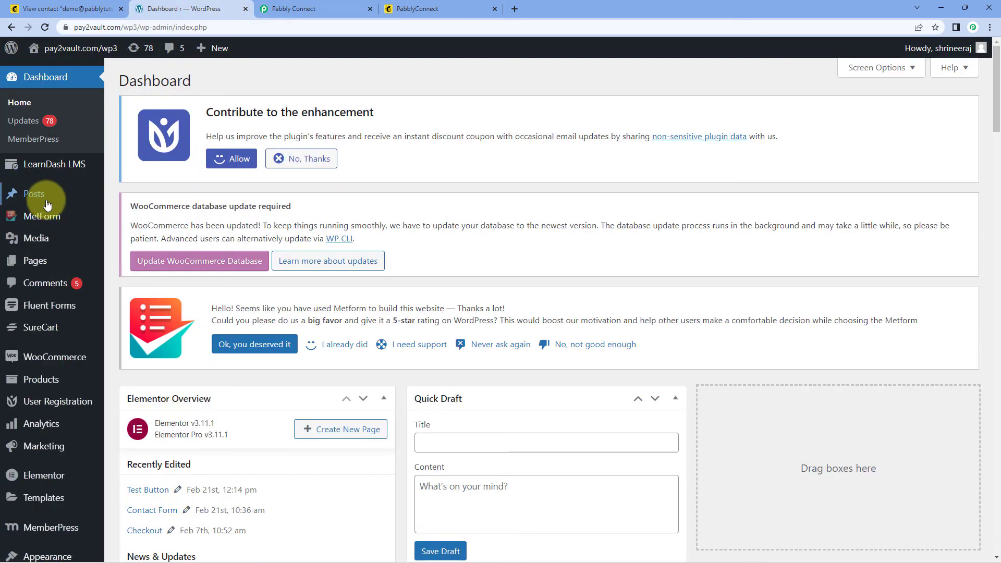
scroll(52, 219, down, 4)
mouse_move(45, 432)
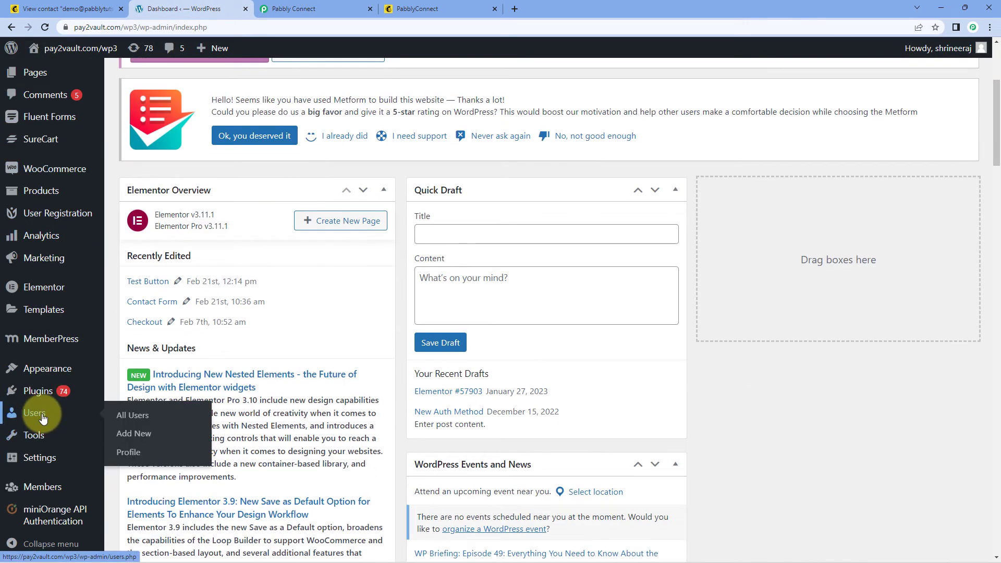
click(40, 412)
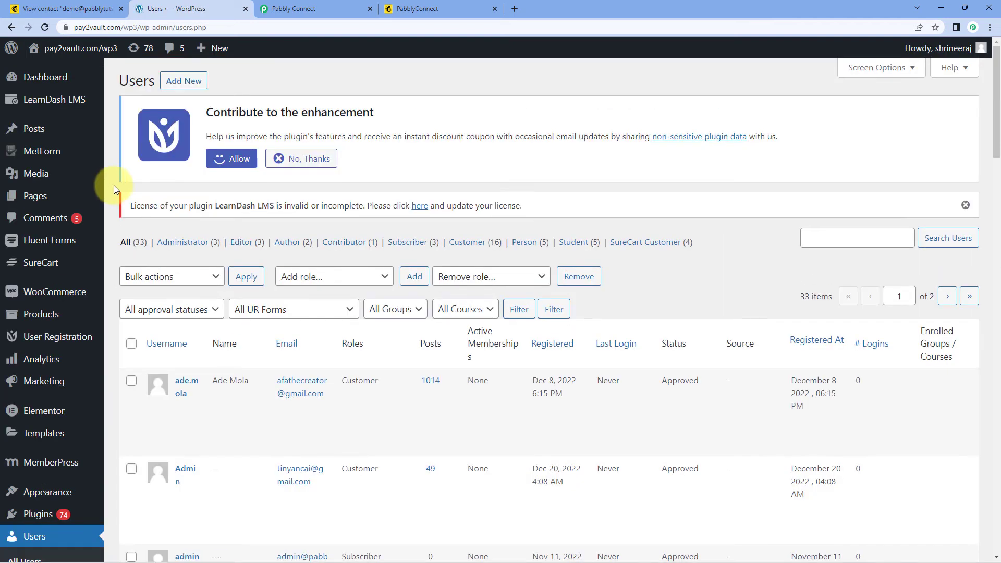
scroll(182, 195, down, 2)
scroll(271, 223, down, 15)
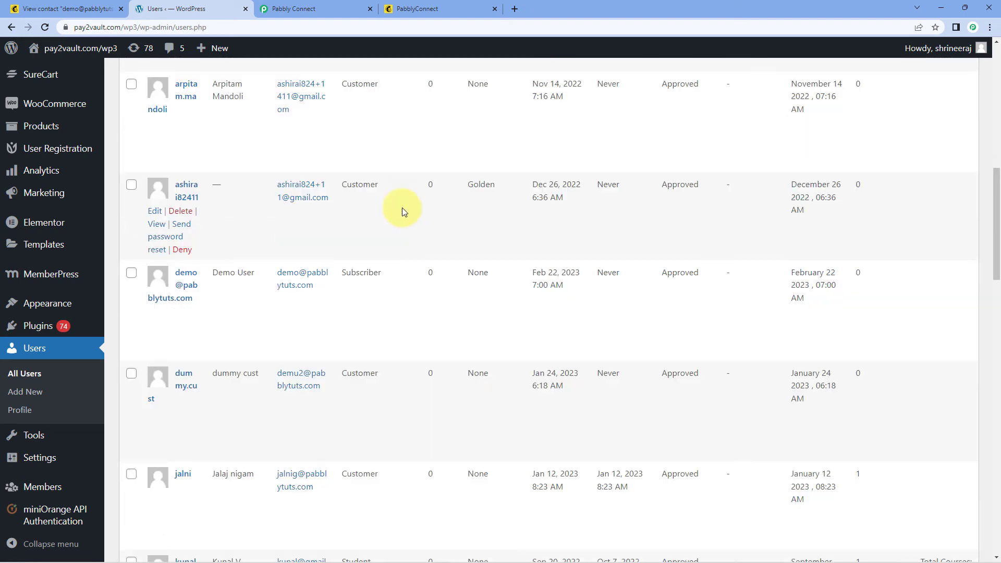
scroll(402, 210, up, 2)
scroll(402, 207, up, 1)
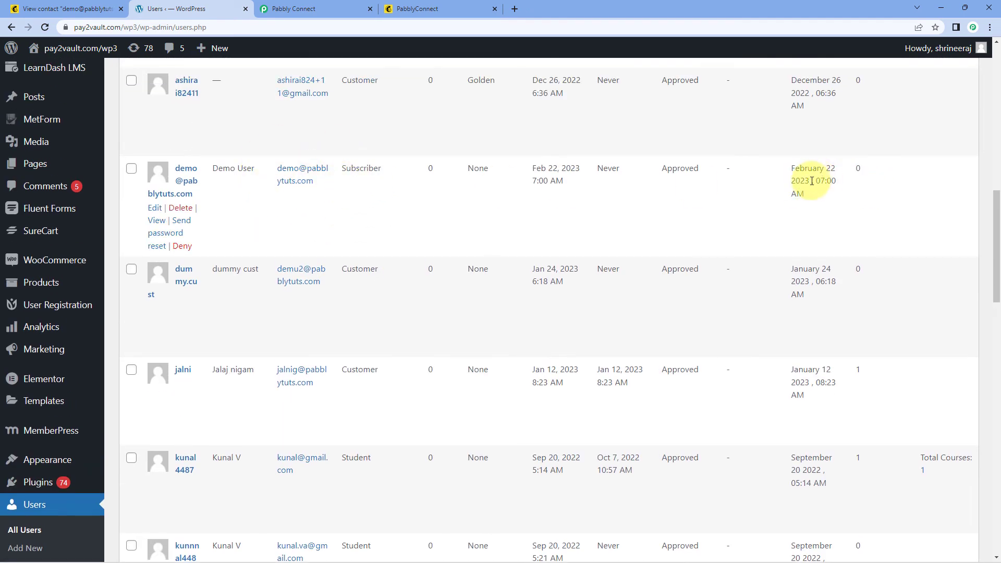
Step: Open the new demo user's profile to check its name and email, then return to Pabbly
click(188, 181)
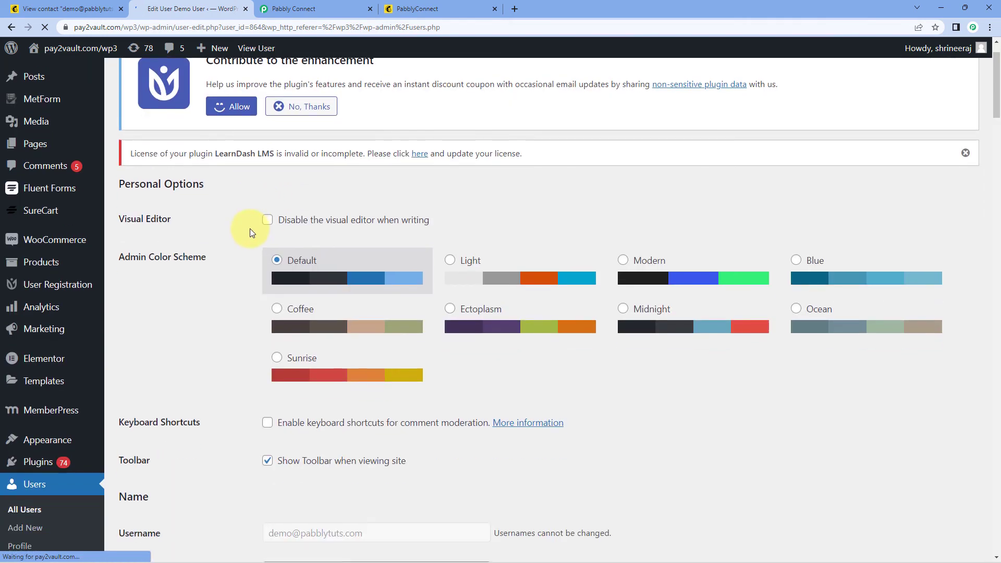
scroll(249, 228, down, 8)
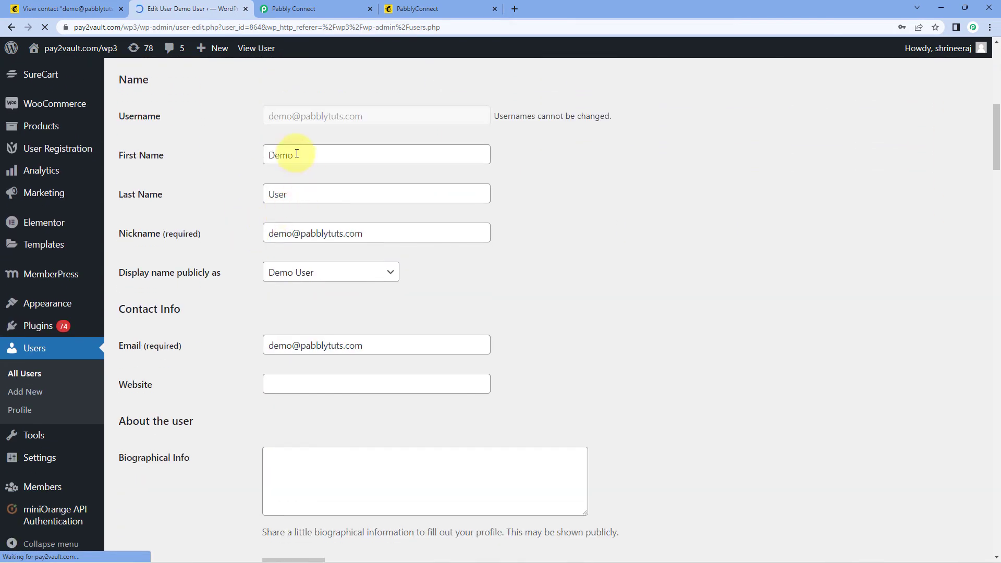
scroll(254, 236, down, 2)
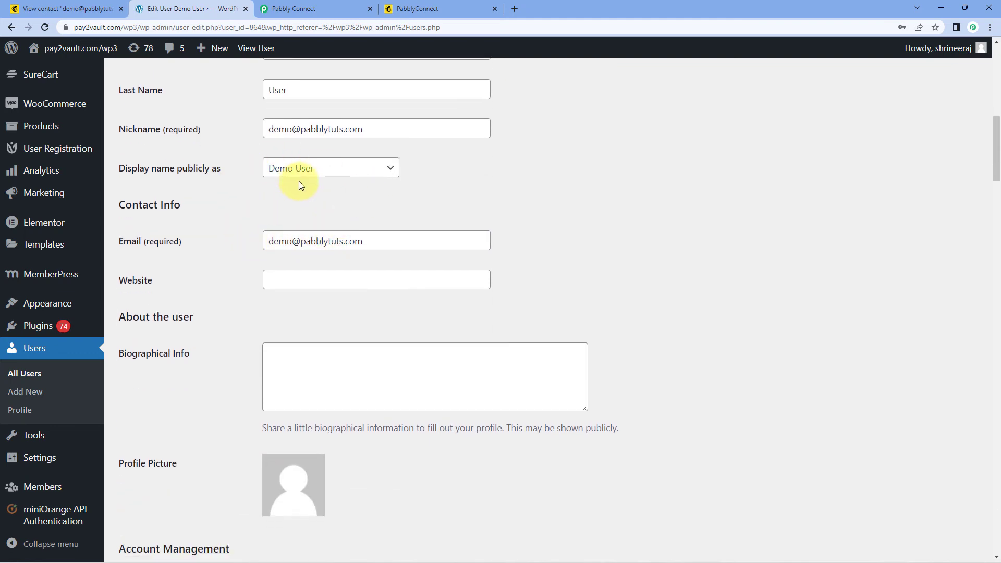
scroll(383, 197, down, 8)
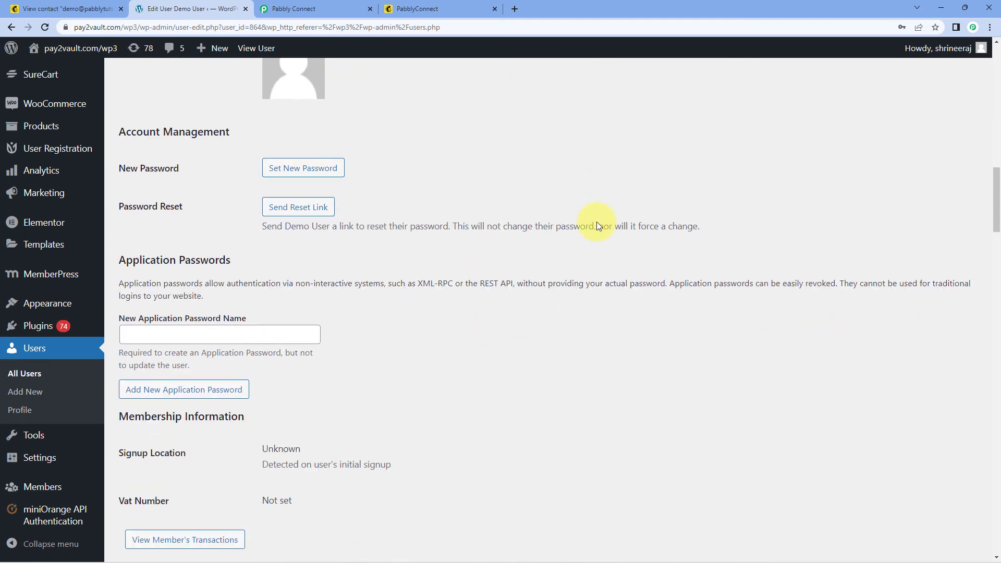
scroll(597, 221, up, 10)
click(323, 8)
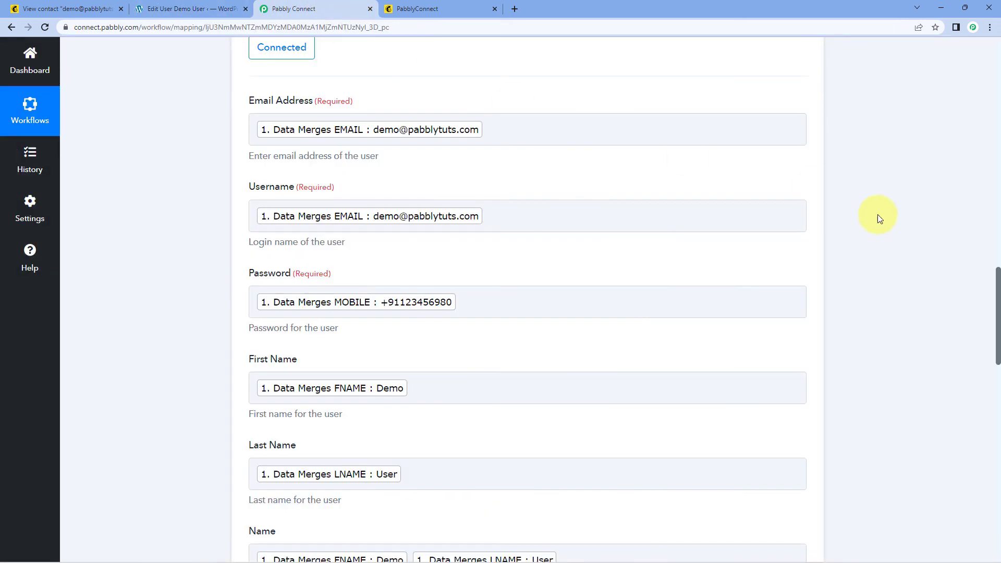
Step: Collapse the WordPress Create a User action and the MailChimp New Subscriber trigger cards
scroll(877, 215, up, 5)
click(818, 159)
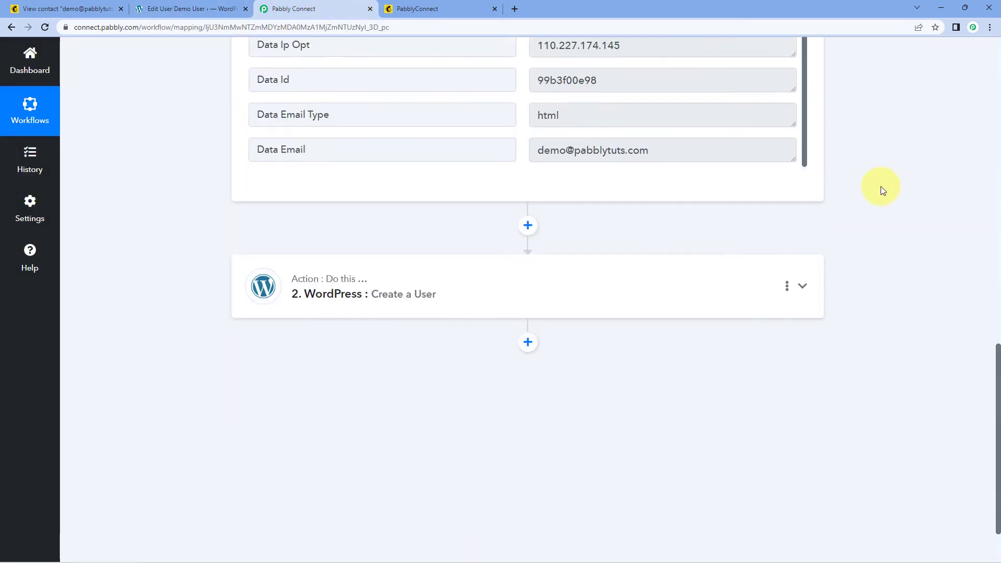
scroll(883, 190, up, 15)
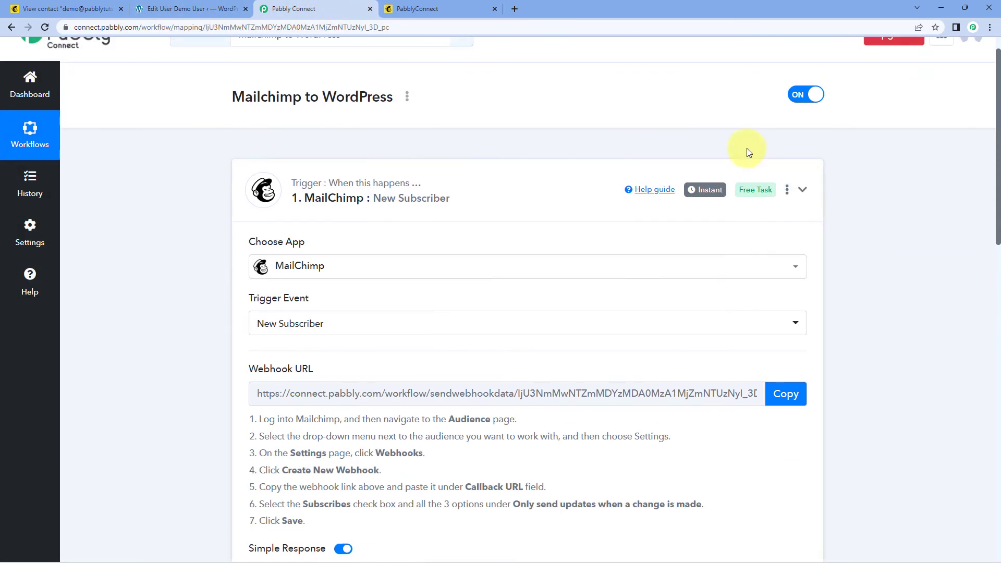
click(745, 169)
scroll(480, 140, up, 2)
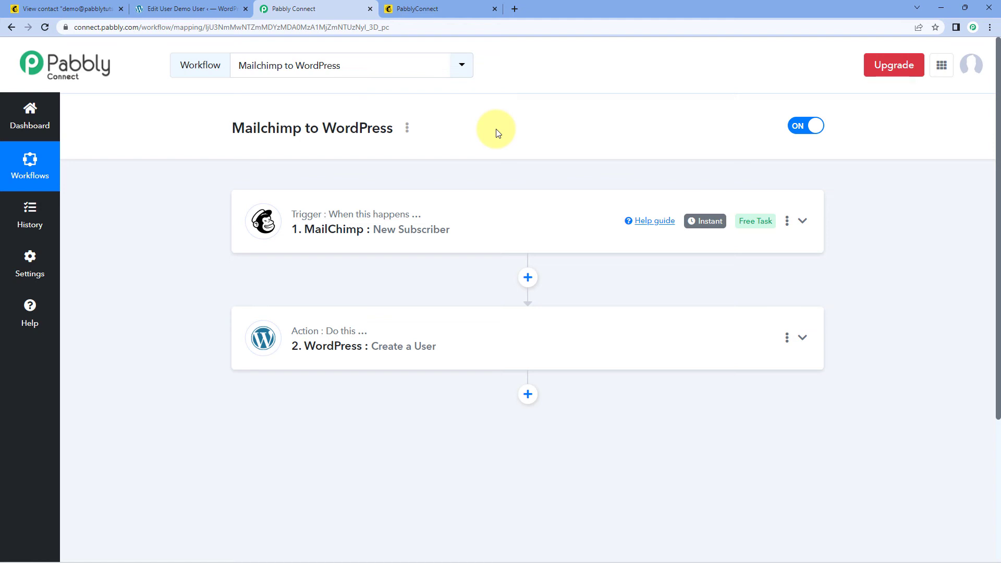
Step: Resubmit the pending Mailchimp subscription with the captcha, then close the extra Mailchimp page
click(449, 8)
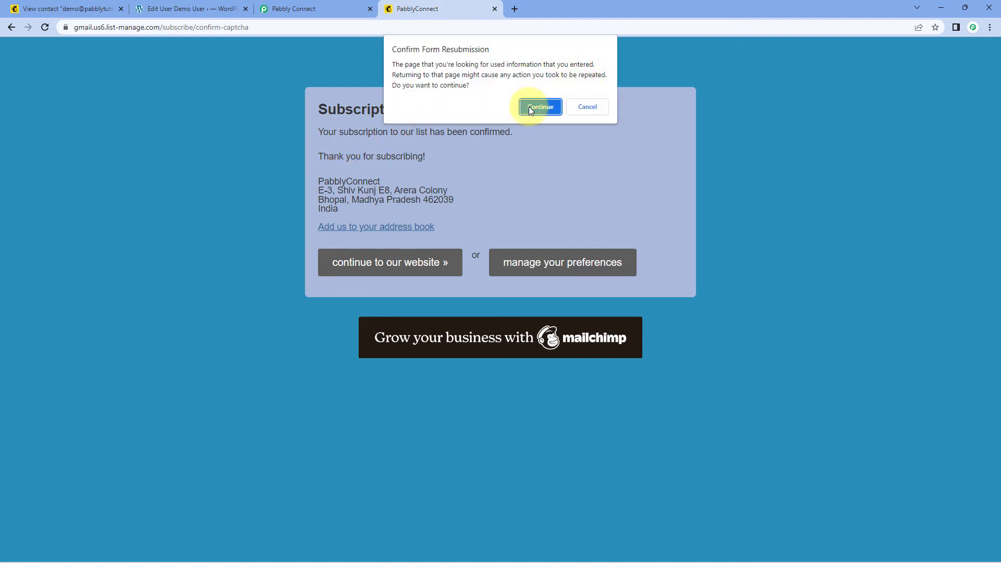
click(536, 105)
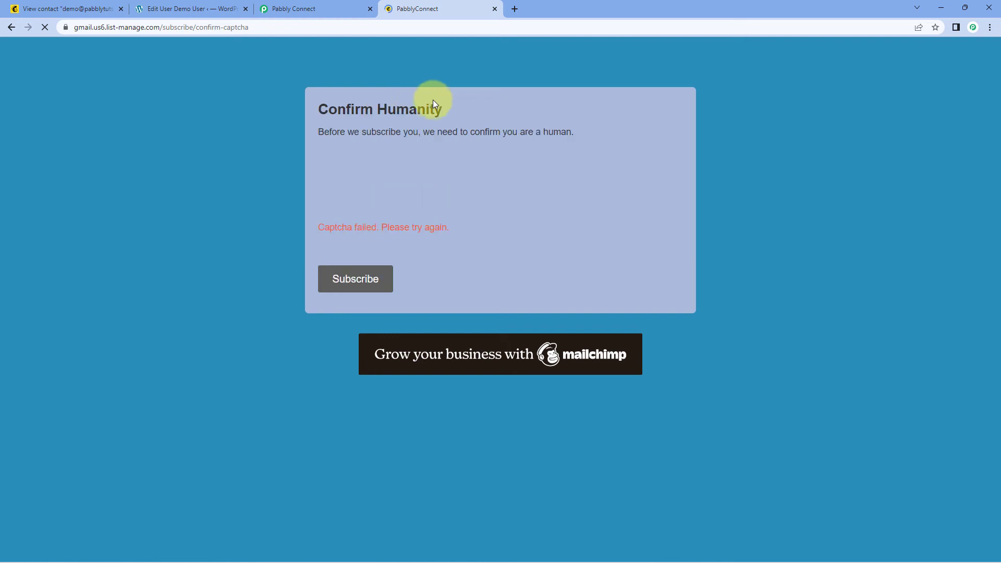
click(358, 275)
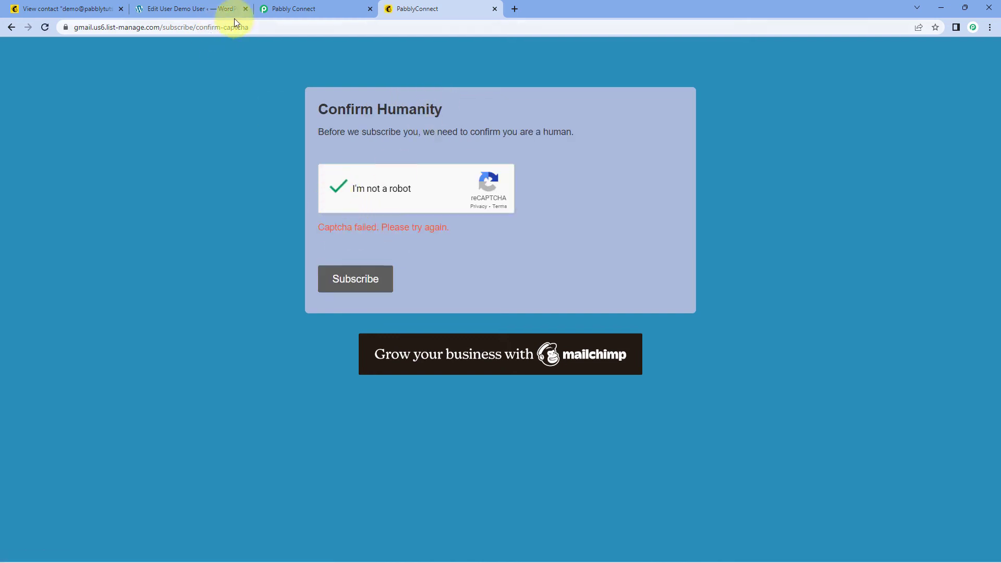
drag(257, 27, 161, 28)
key(BackSpace)
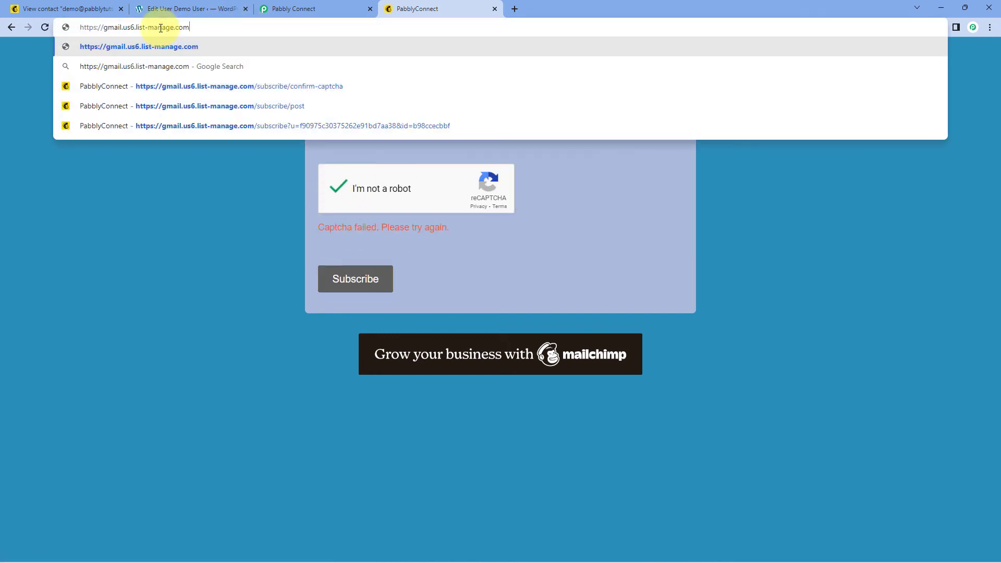
key(Return)
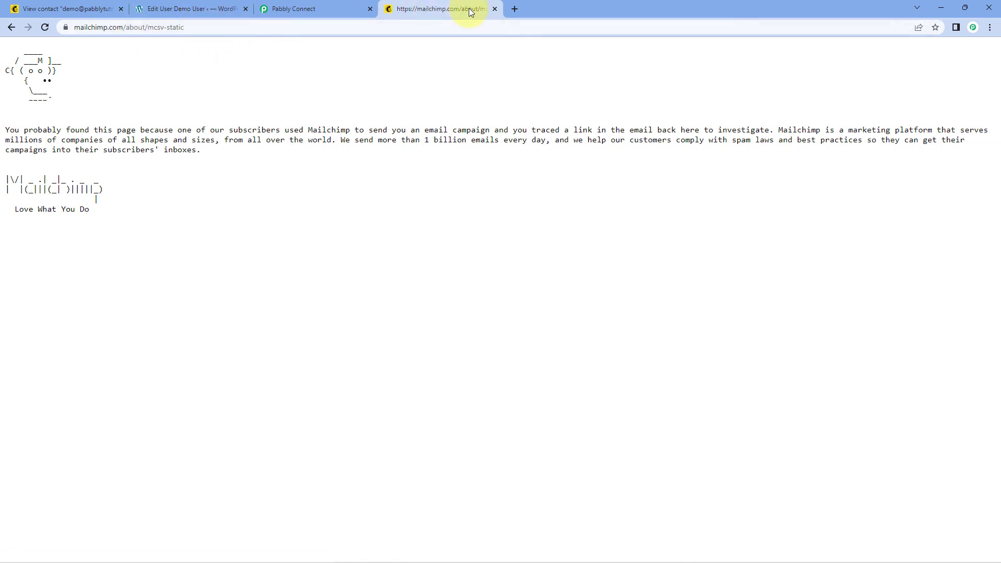
click(495, 9)
click(67, 9)
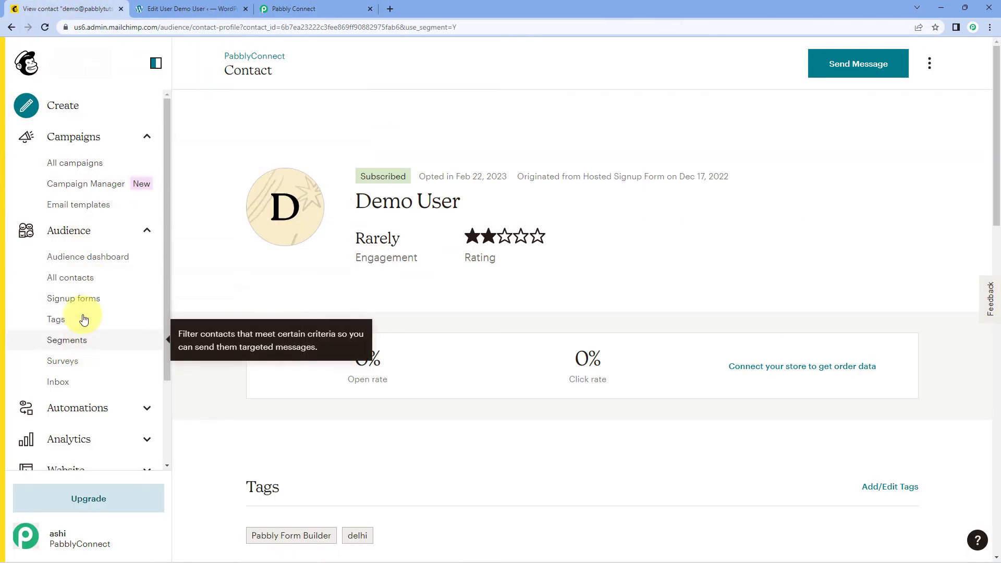
Step: Copy the Signup form URL from the Form builder and load it in a new tab
click(84, 298)
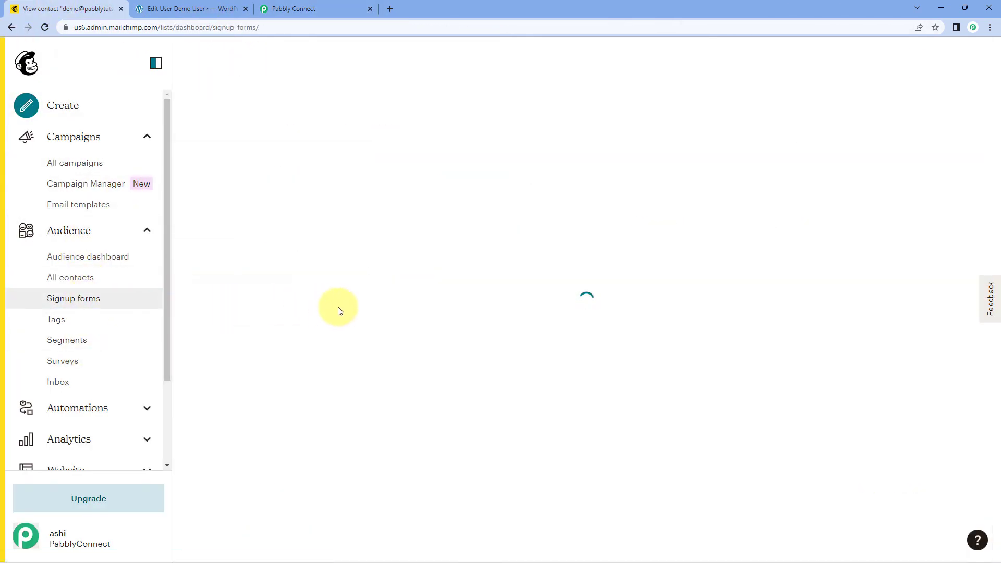
scroll(422, 322, down, 3)
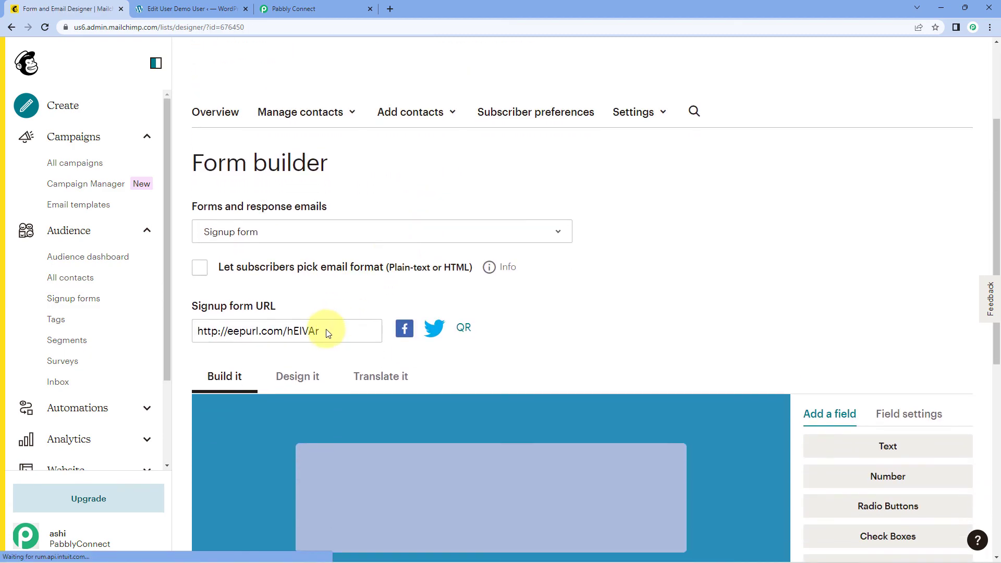
click(282, 231)
click(675, 329)
drag(319, 331, 136, 335)
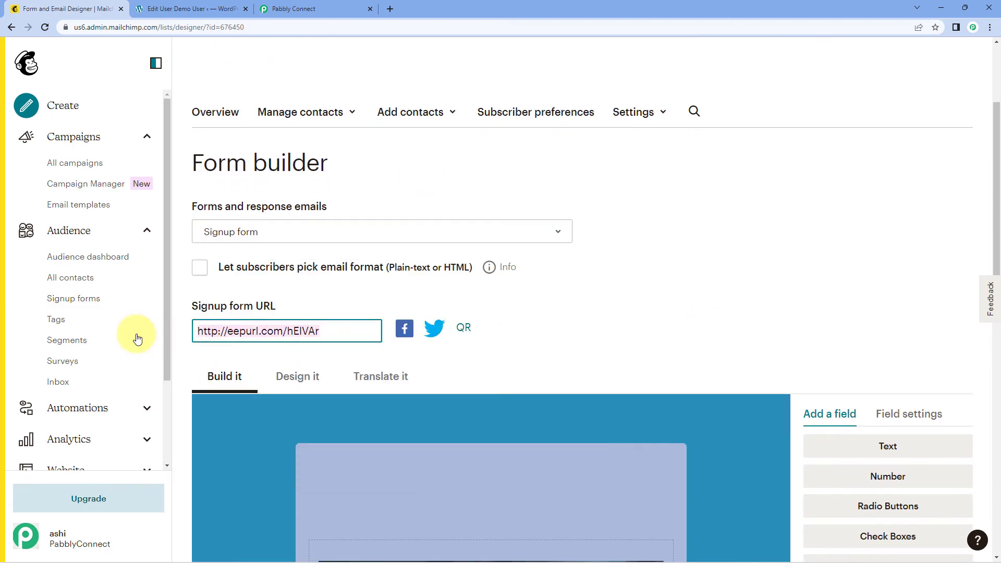
key(ctrl+c)
key(ctrl+t)
key(ctrl+v)
key(Return)
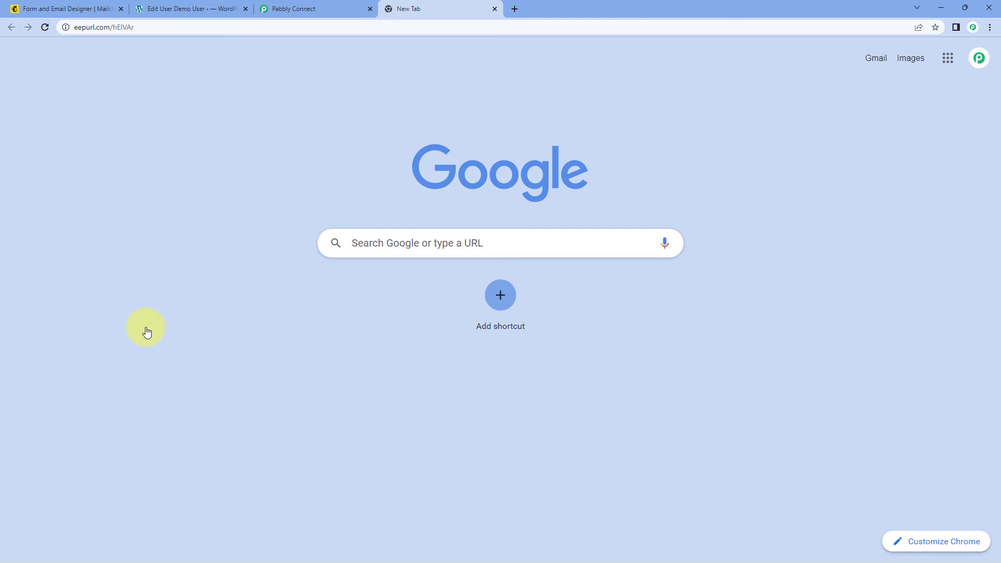
scroll(150, 230, down, 2)
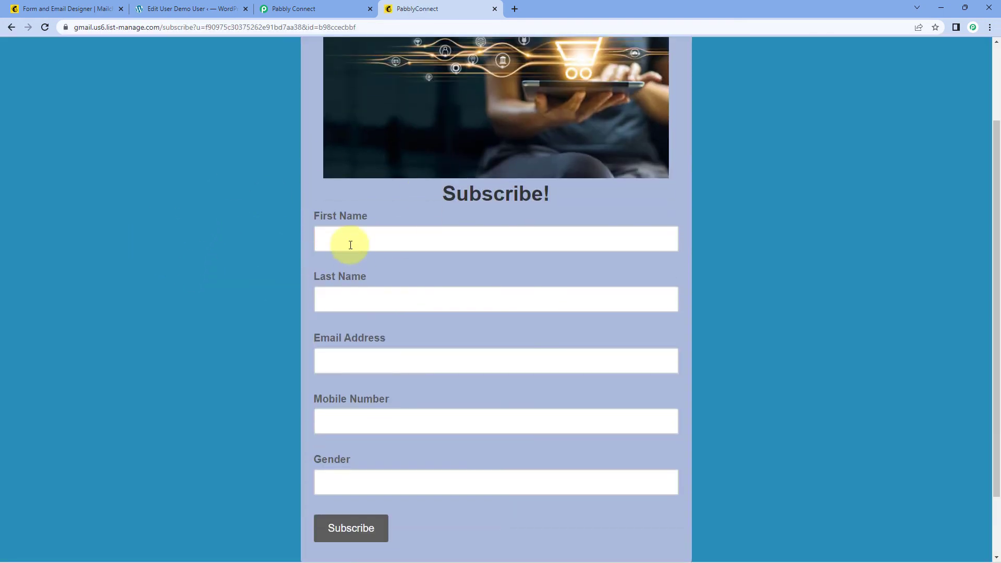
Step: Fill the signup form with First Name 'Test', Last Name 'User', email, mobile number and gender Female
click(329, 239)
text(Test)
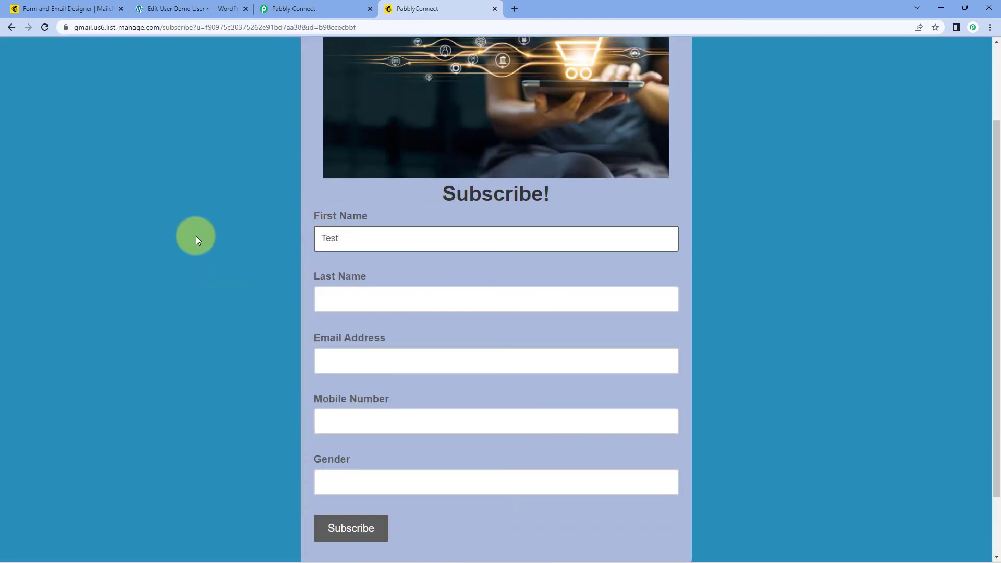
key(Tab)
text(User)
key(Tab)
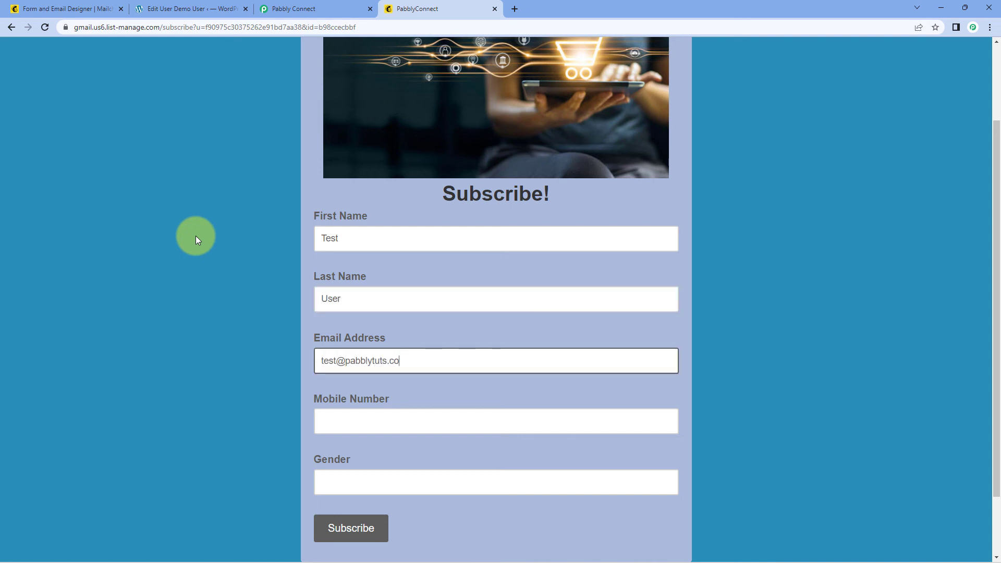
key(Tab)
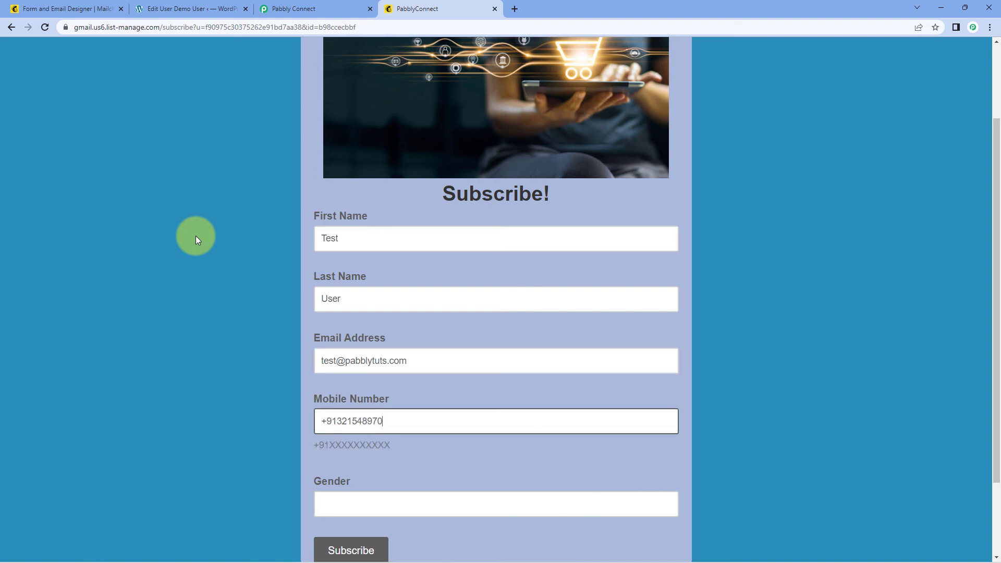
scroll(208, 292, down, 2)
click(330, 405)
text(D)
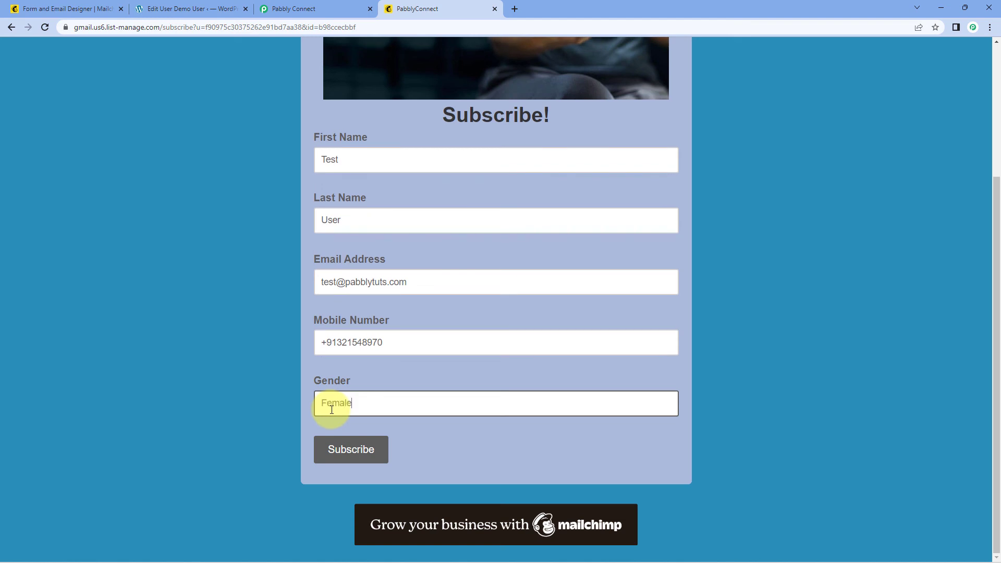
Step: Submit the form past the reCAPTCHA and return to the Mailchimp Form builder
click(371, 449)
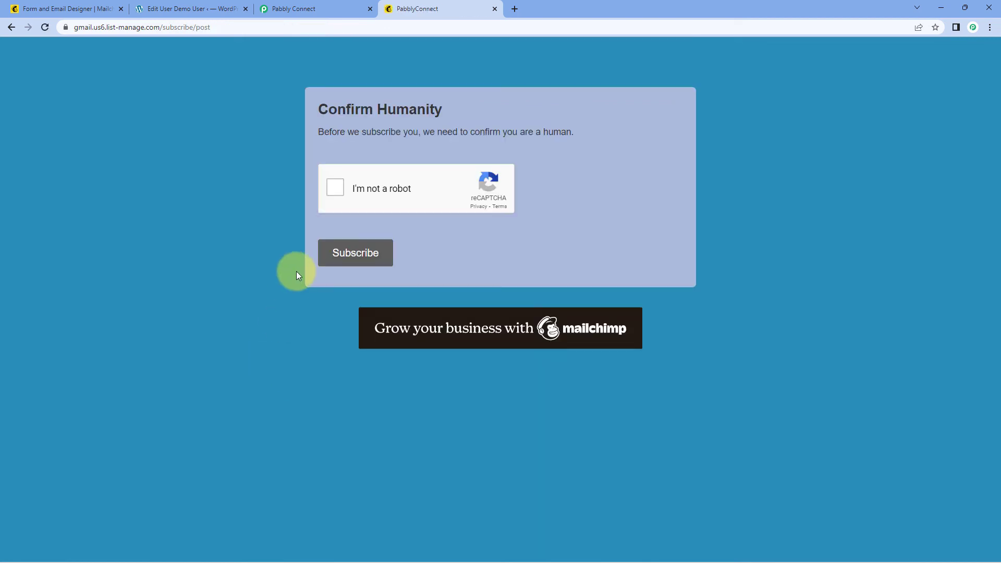
click(363, 262)
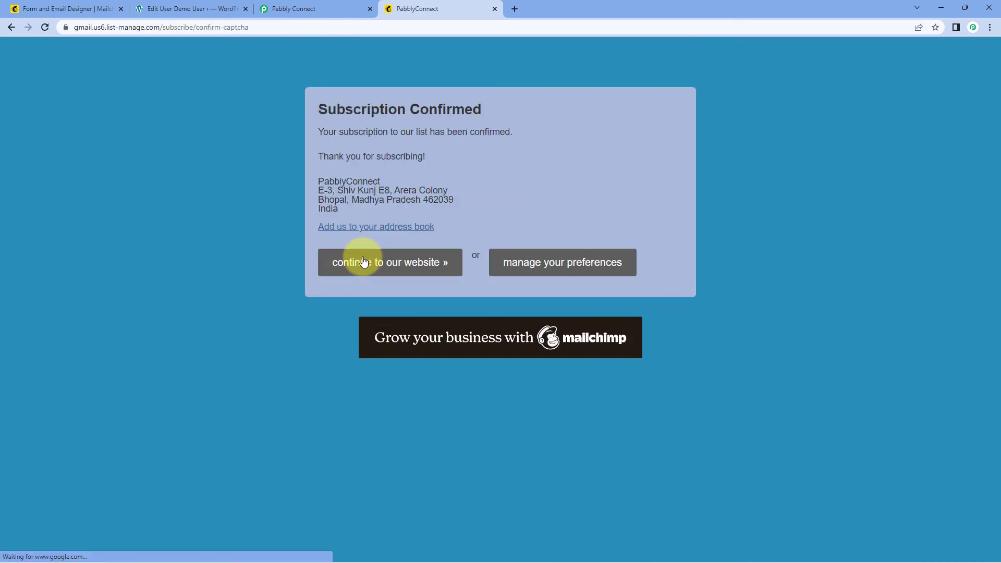
click(427, 268)
click(62, 8)
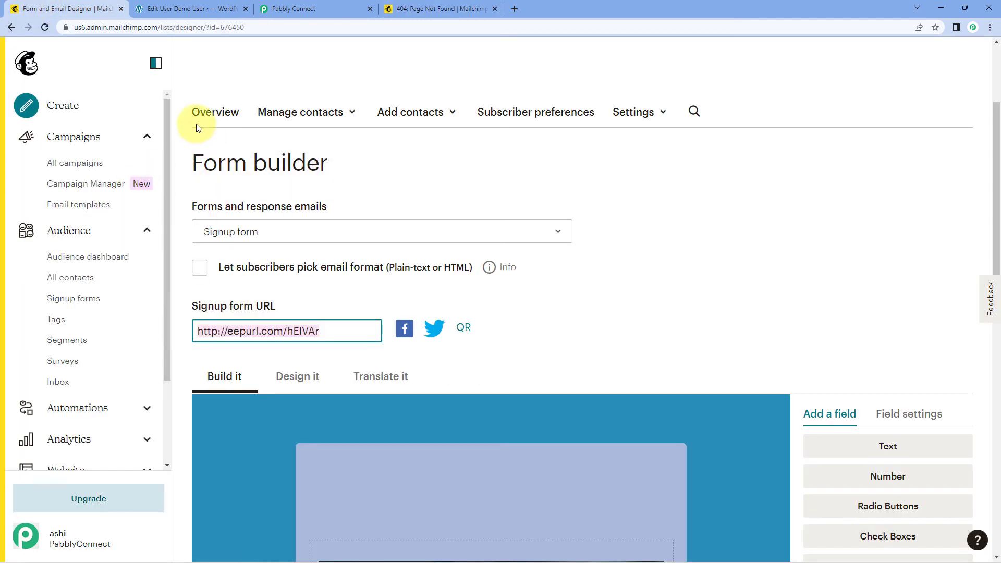
Step: Check All contacts lists the Female test subscriber as Subscribed, then go back to WordPress
click(92, 277)
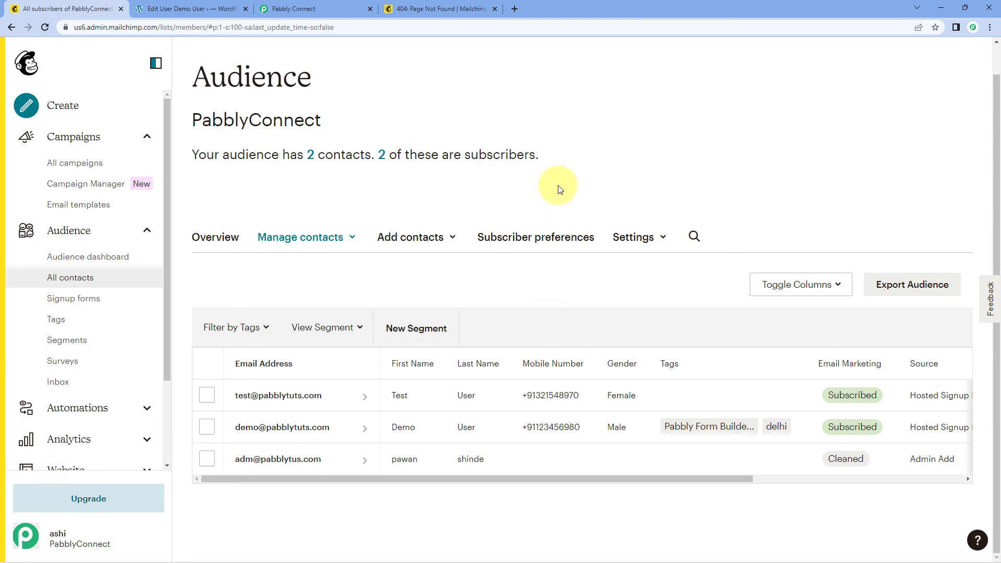
click(216, 5)
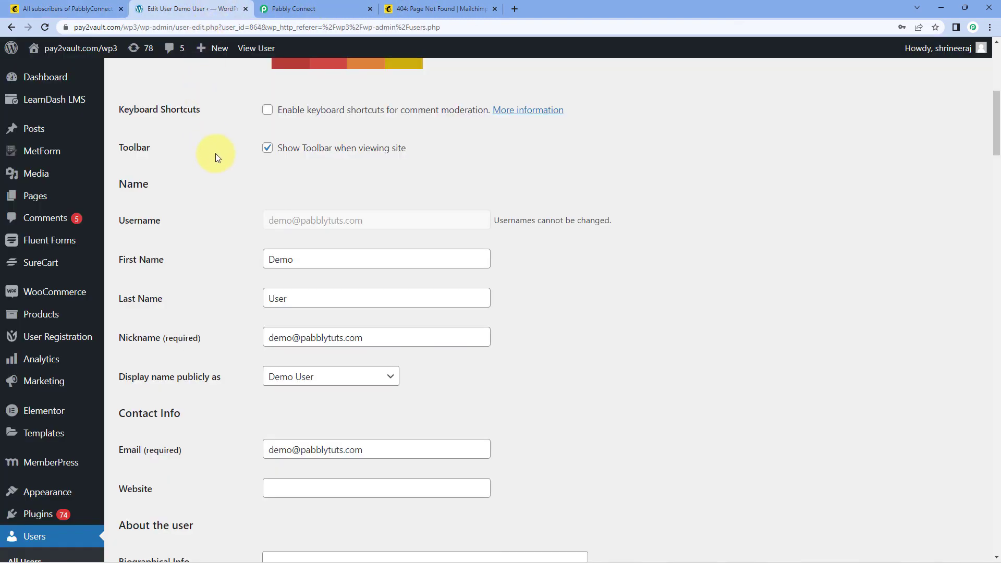
Step: Search WordPress users for the test subscriber's email and open the matching user's profile
scroll(217, 153, up, 7)
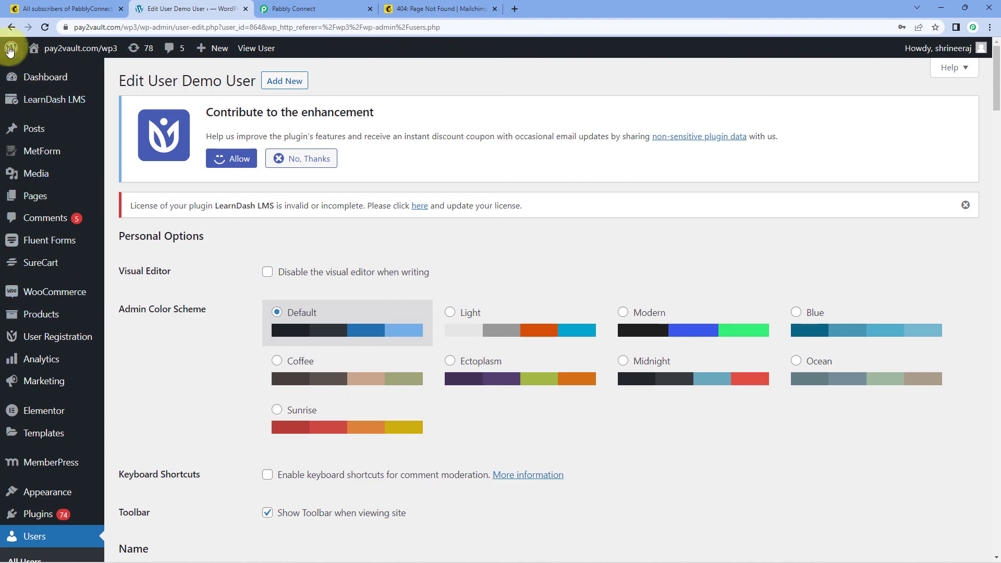
click(11, 27)
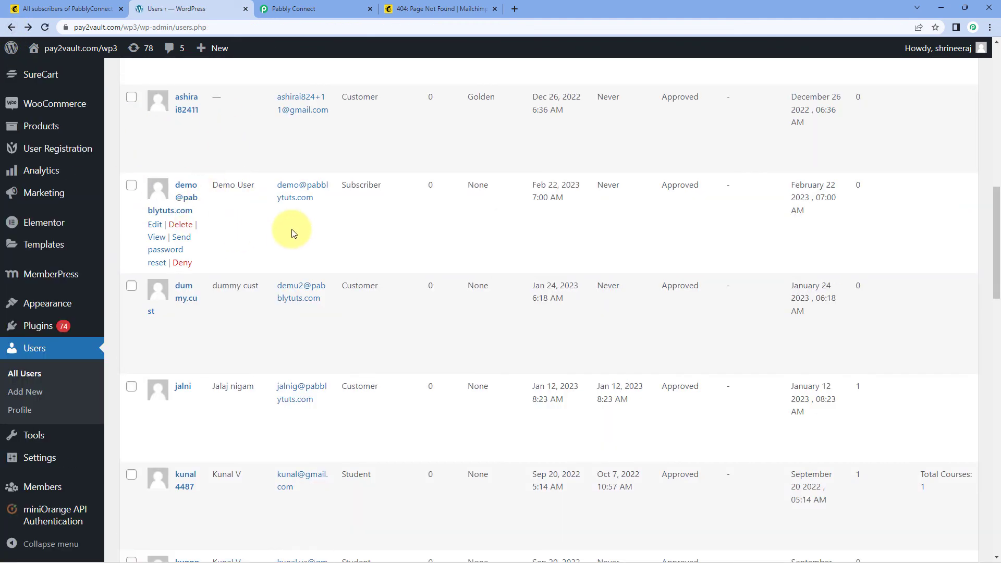
scroll(292, 229, up, 12)
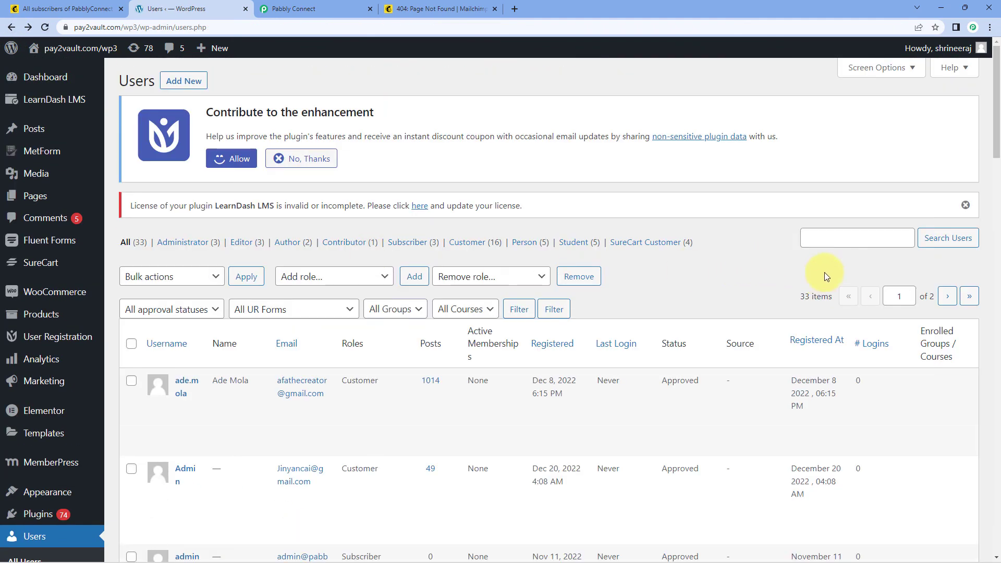
click(846, 232)
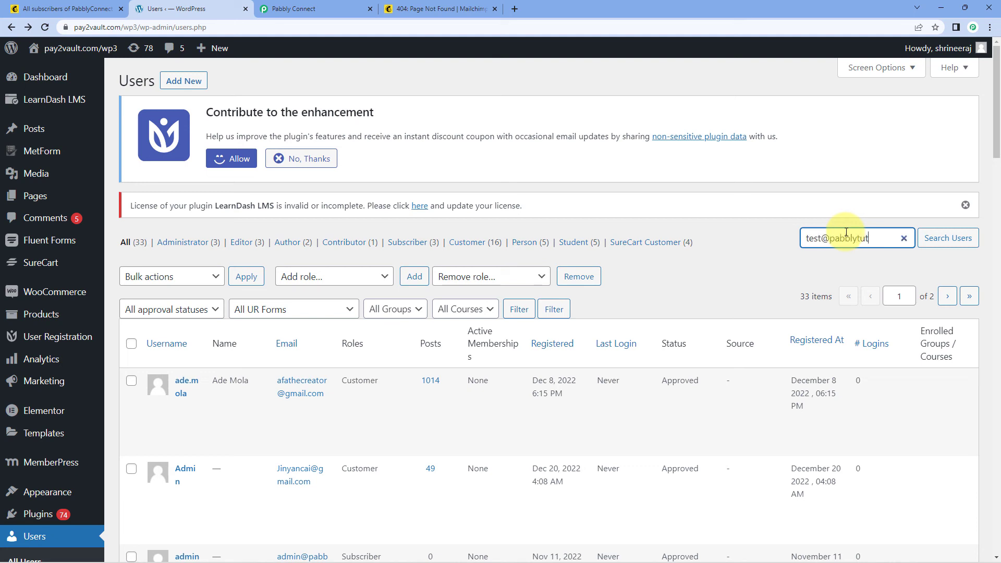
click(928, 247)
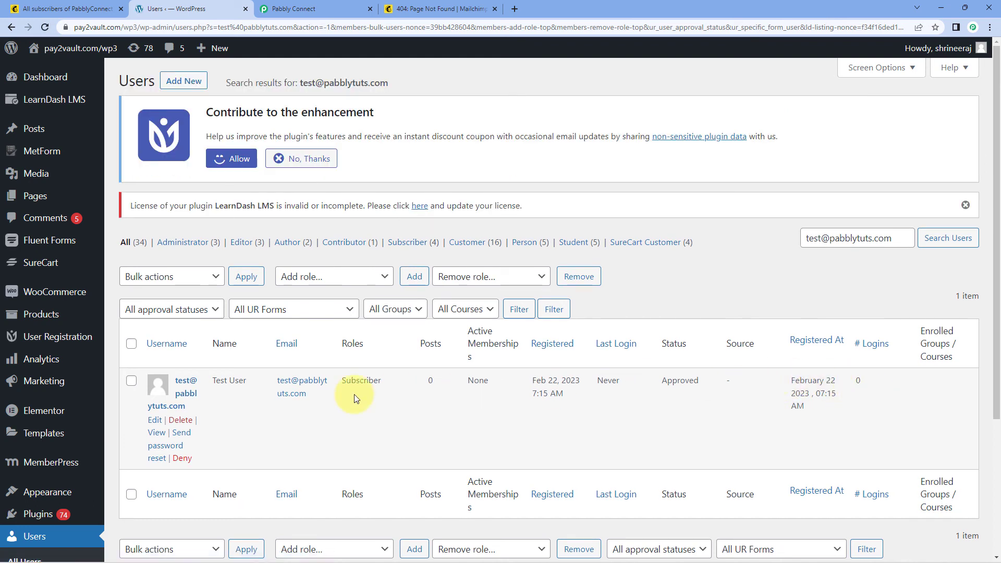
click(182, 392)
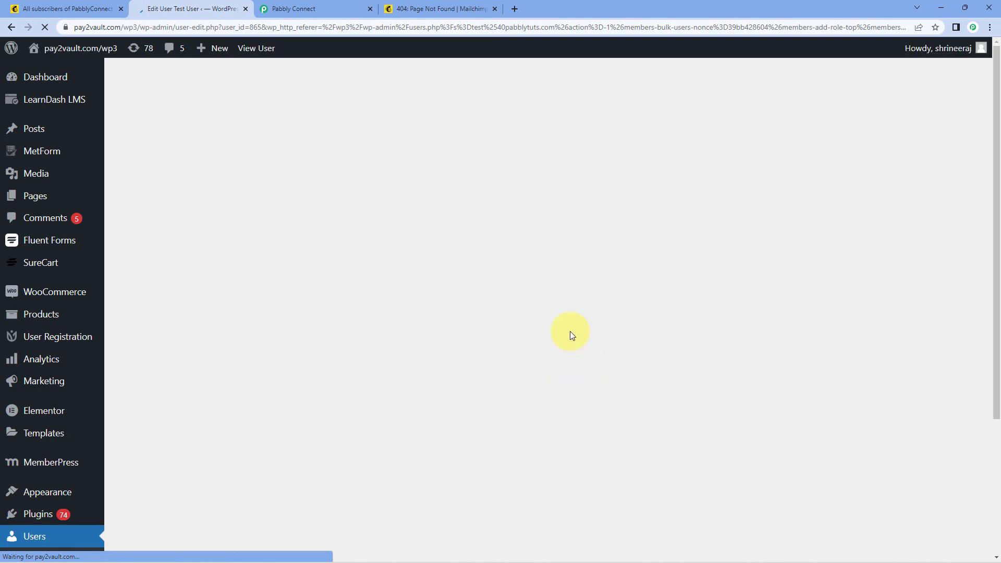
Step: Close the leftover Mailchimp error page and return to the Pabbly Connect workflow
click(443, 9)
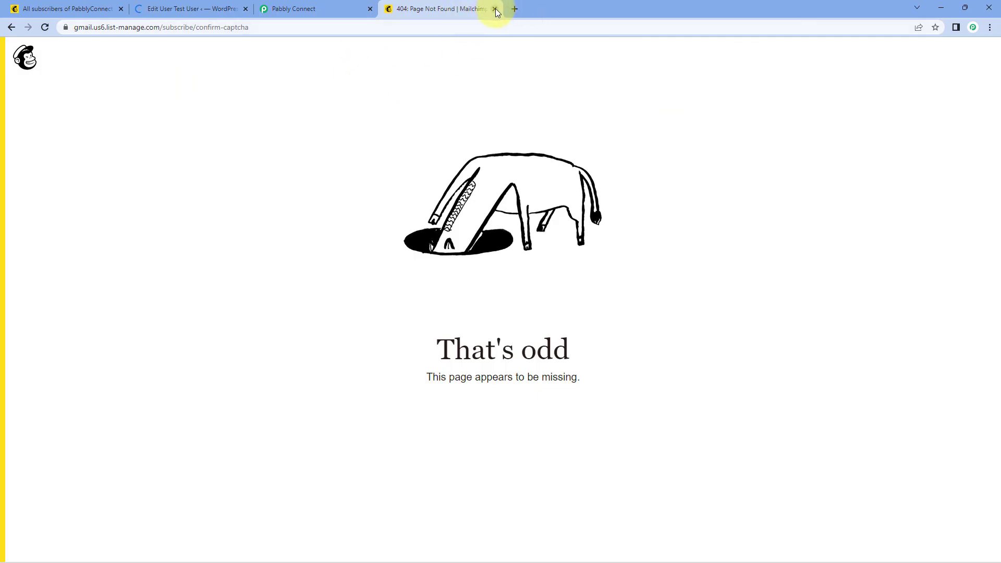
click(495, 9)
click(207, 6)
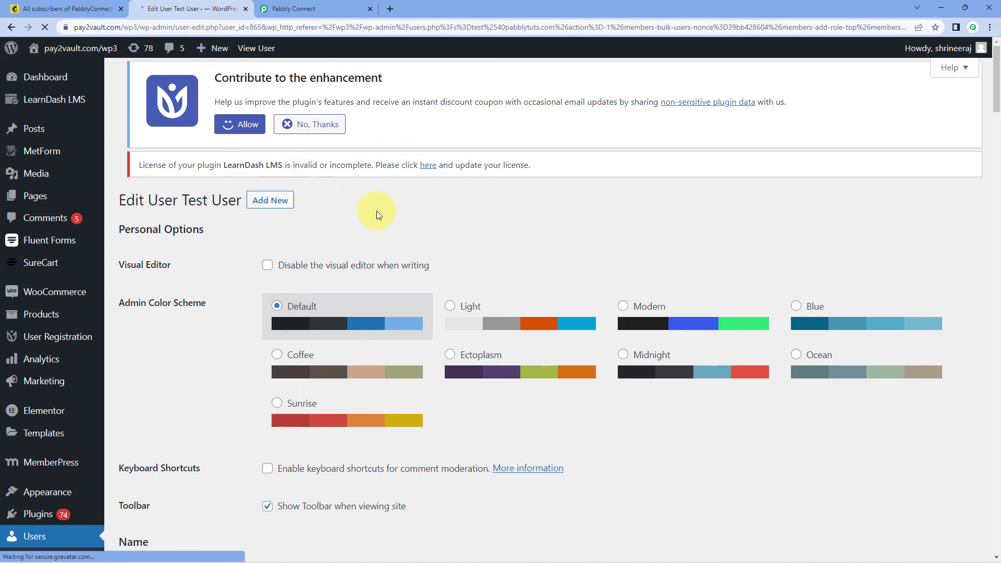
scroll(501, 208, down, 9)
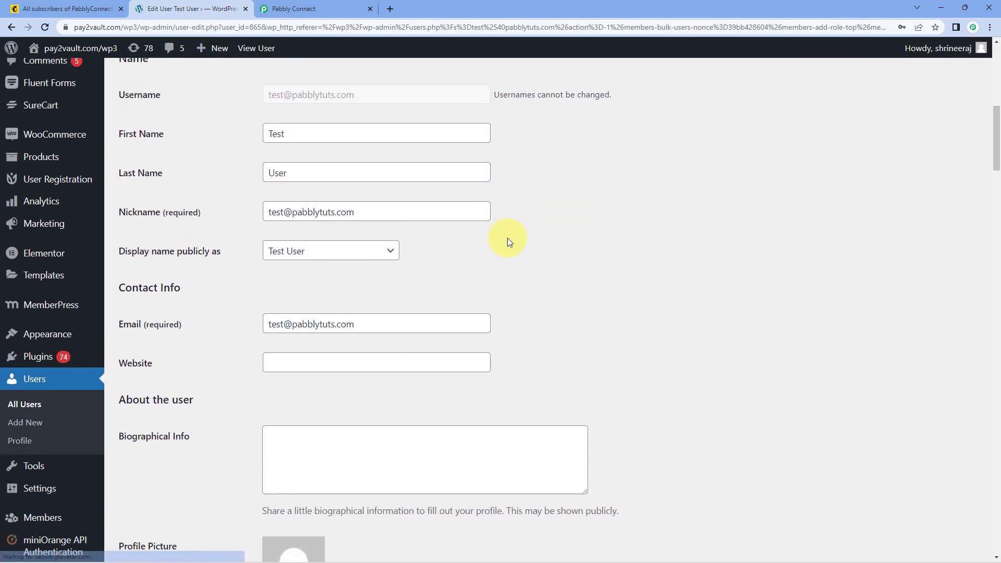
click(344, 6)
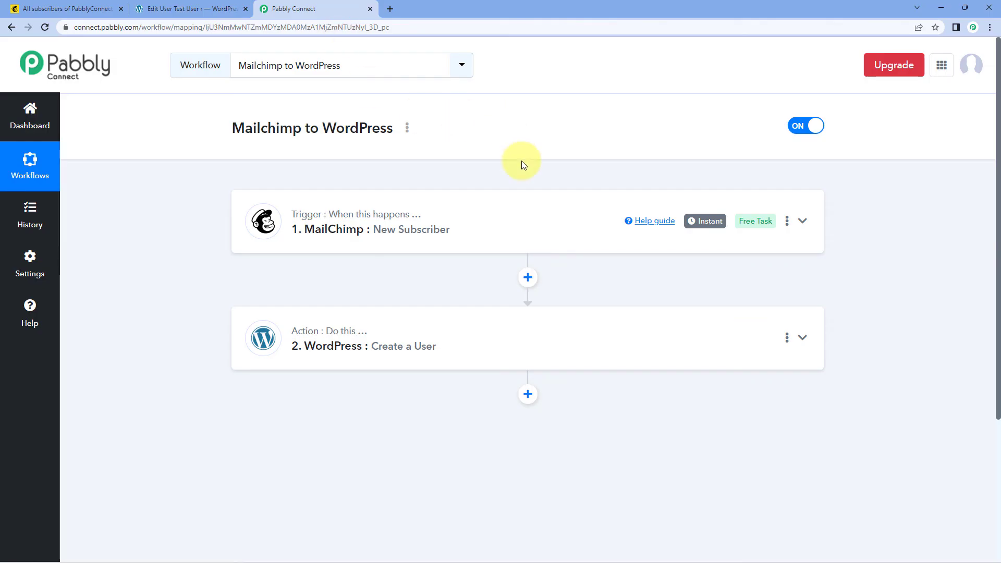